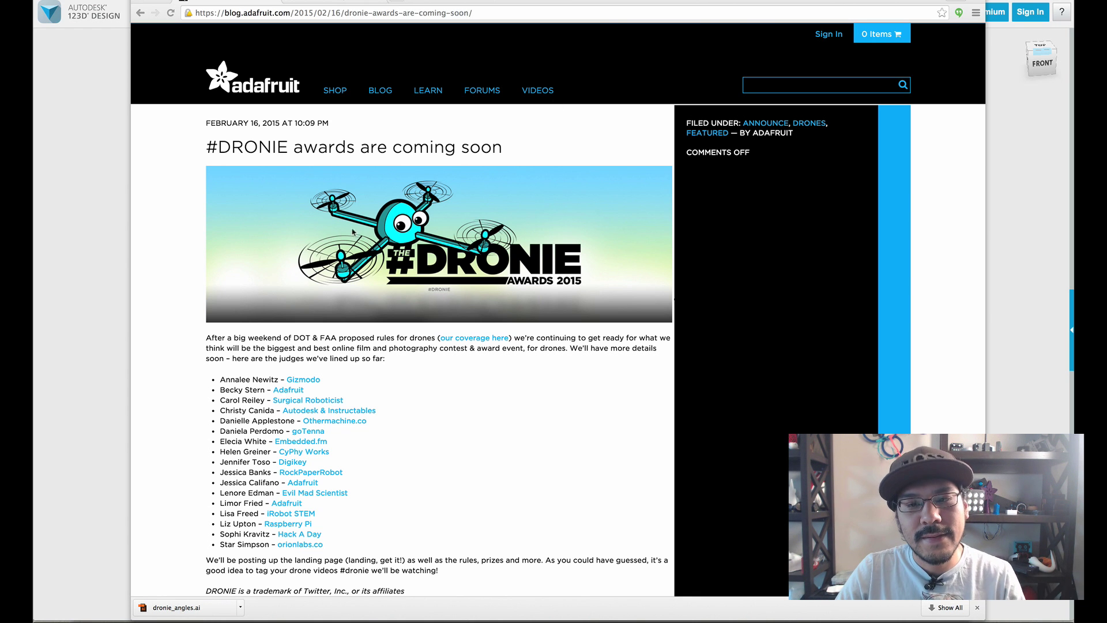
Switch to Adobe Illustrator and examine the #DRONIE Awards 2015 logo artwork in dronie_vectors.ai.
key("super+Tab")
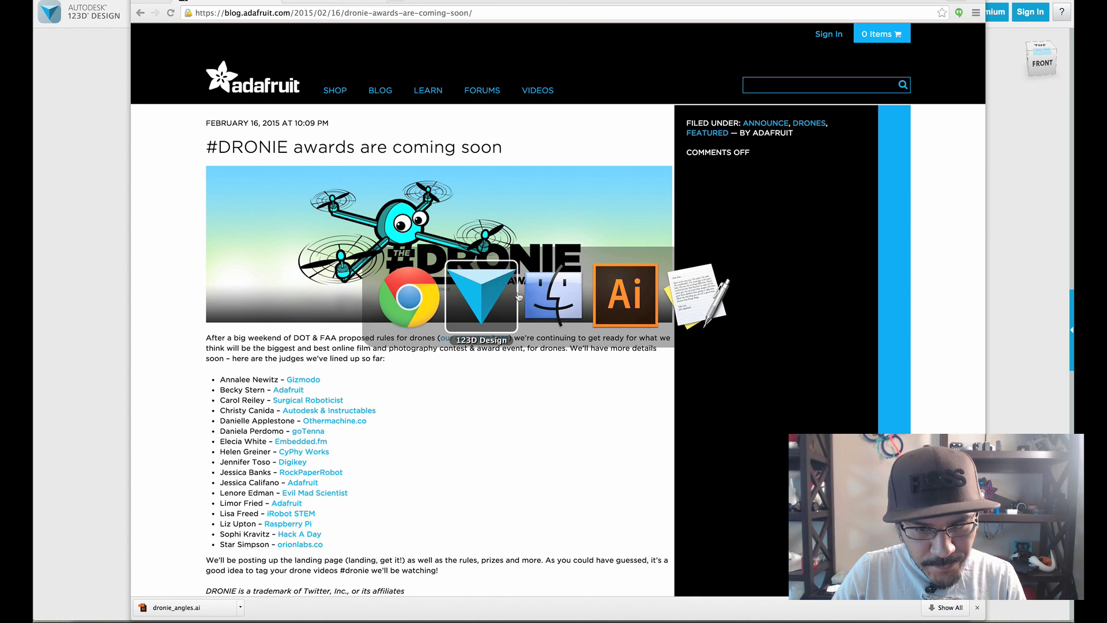
left_click(614, 323)
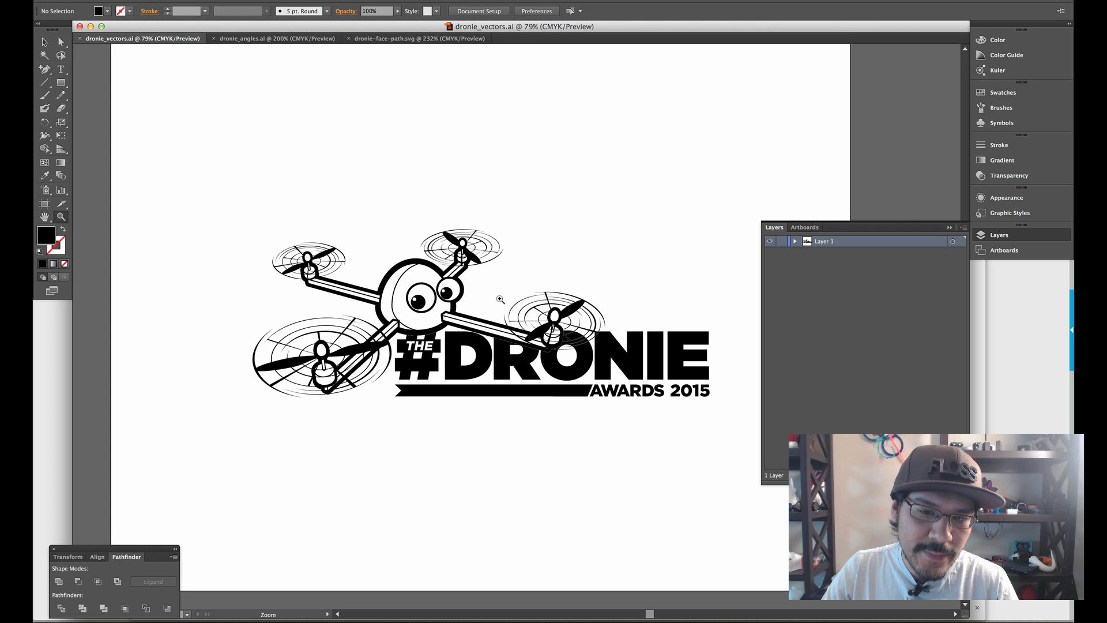
mouse_move(524, 350)
left_mouse_down()
mouse_move(504, 323)
mouse_move(513, 334)
left_mouse_up()
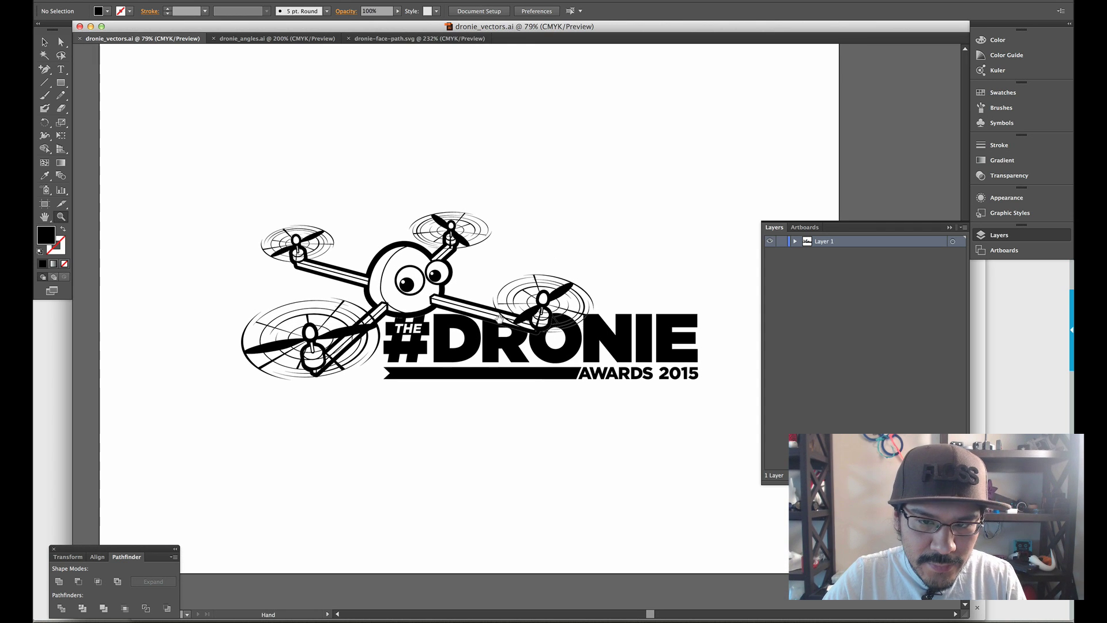
key("a")
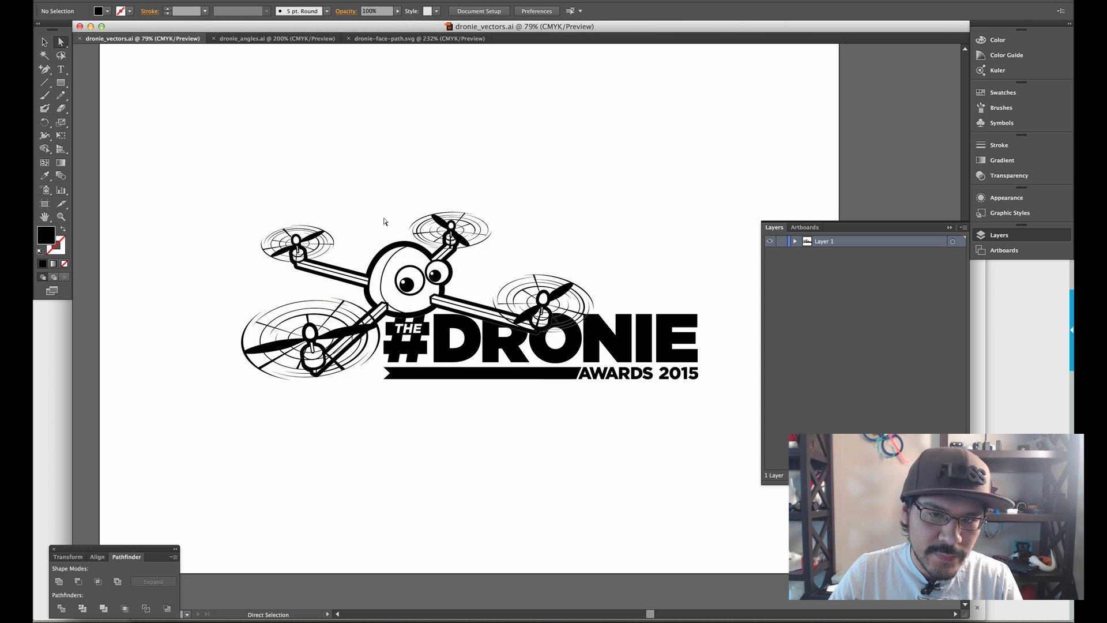
left_click_drag(226, 196, 711, 403)
left_click(679, 274)
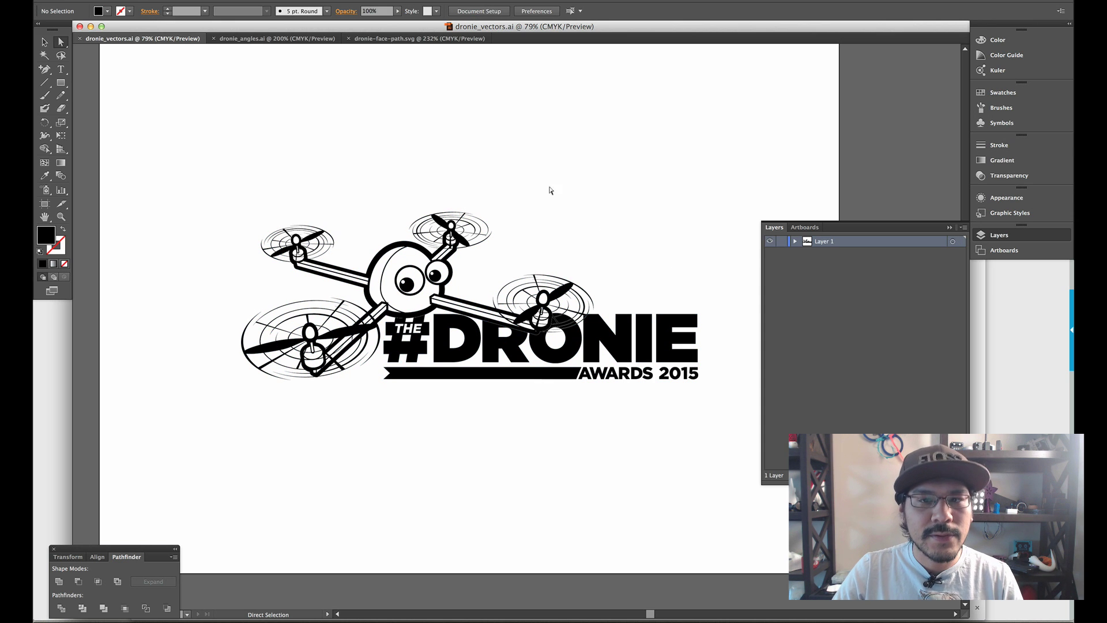
Examine the drone's side, top and front view drawings in dronie_angles.ai.
left_click(288, 38)
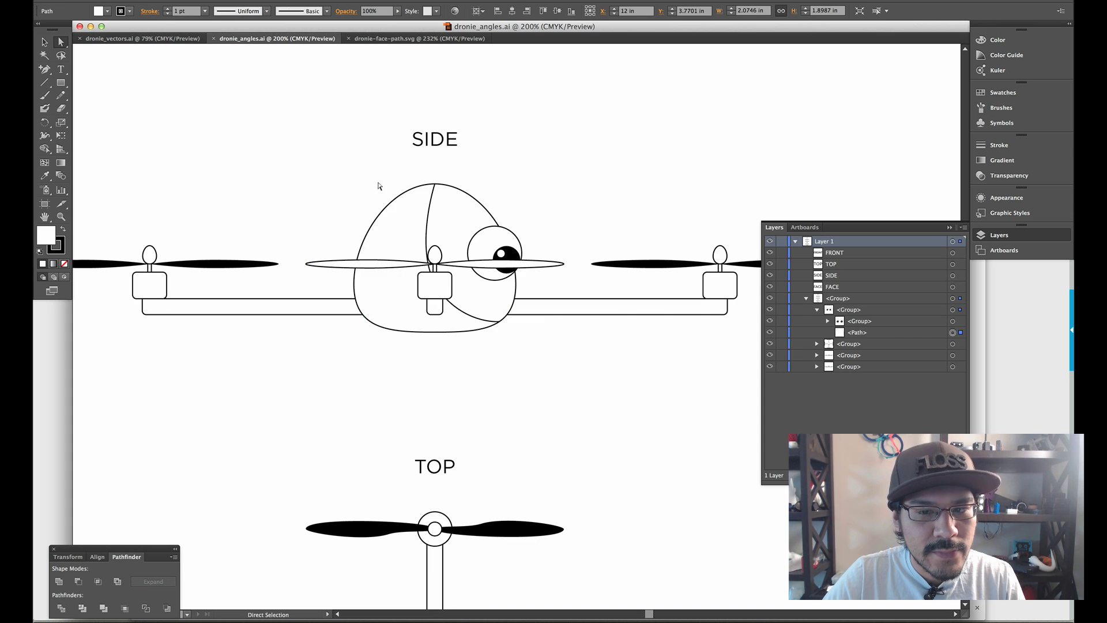
left_click(416, 269)
key("ctrl+minus")
key("ctrl+minus")
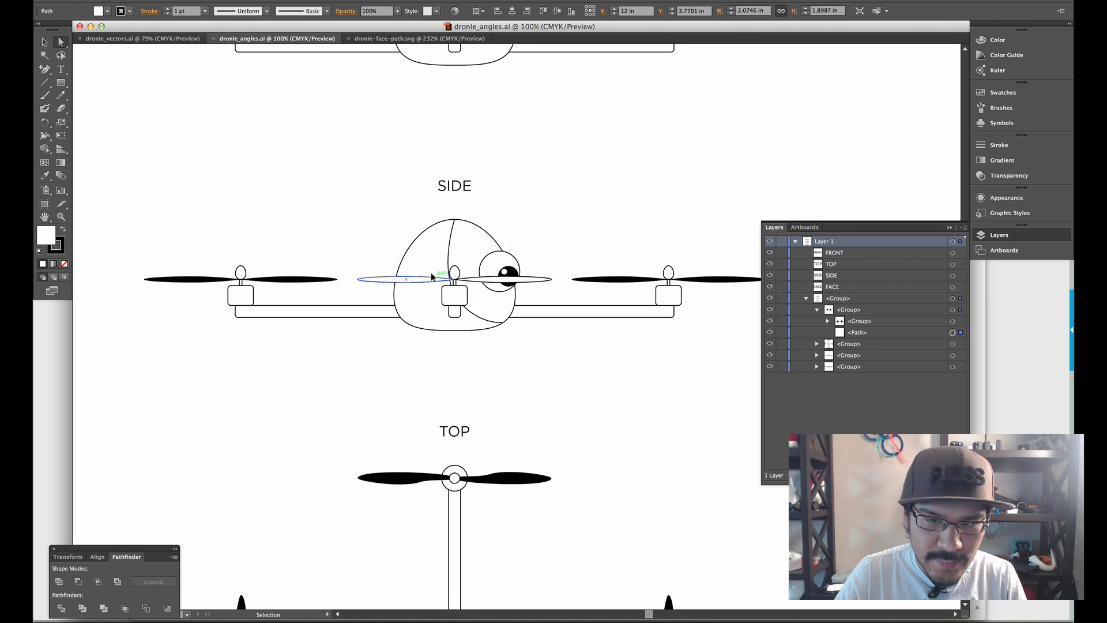
left_click_drag(554, 346, 570, 179)
left_click_drag(589, 234, 563, 102)
left_click_drag(541, 212, 551, 337)
scroll(541, 228, "up", 10)
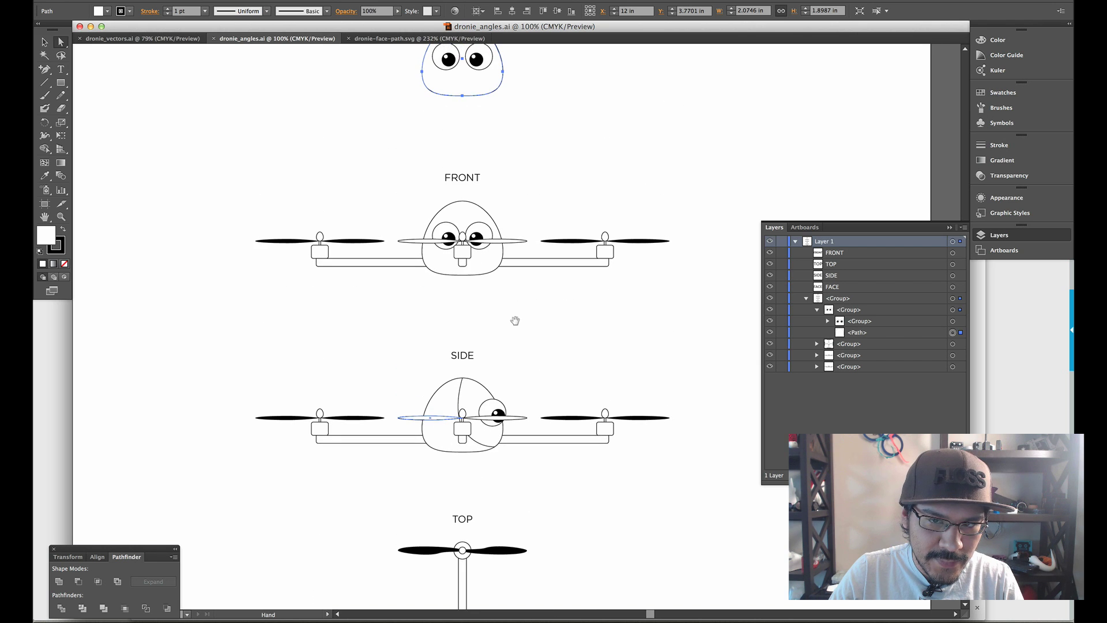
Inspect the FACE drawing up close and select the path that forms the head outline.
left_click_drag(473, 125, 490, 270)
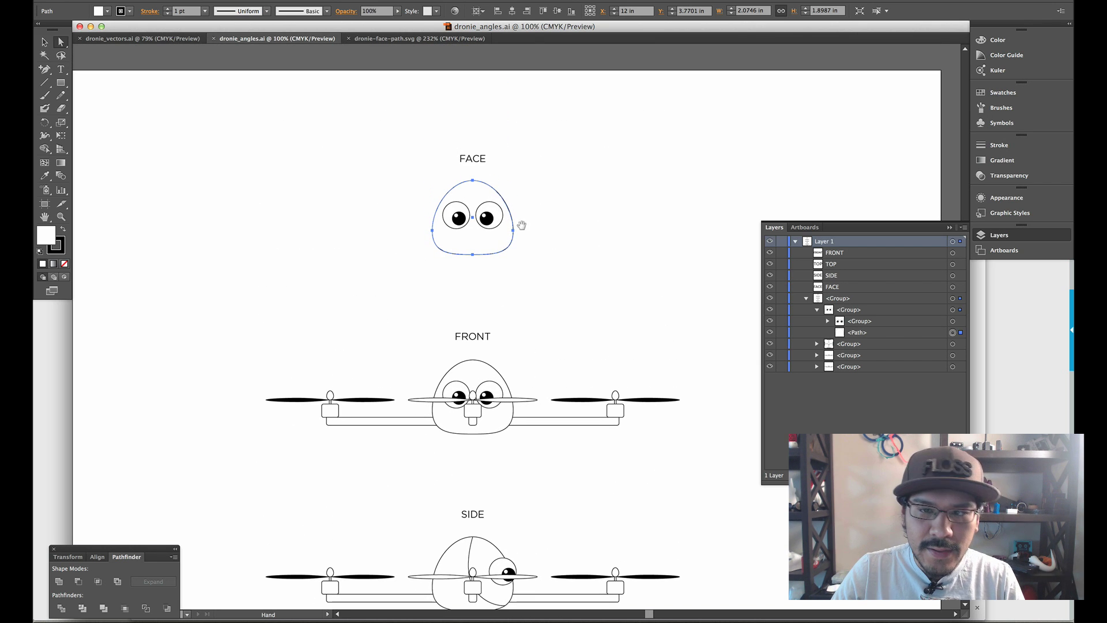
left_click_drag(522, 225, 520, 228)
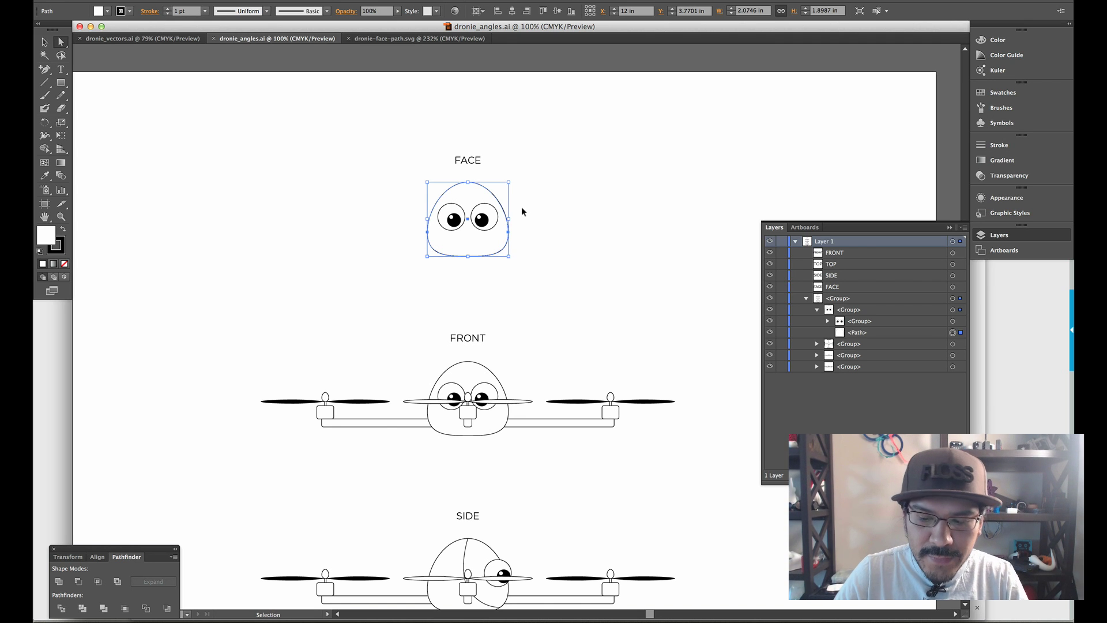
key("super+equal")
left_click_drag(375, 128, 456, 304)
left_click(891, 333)
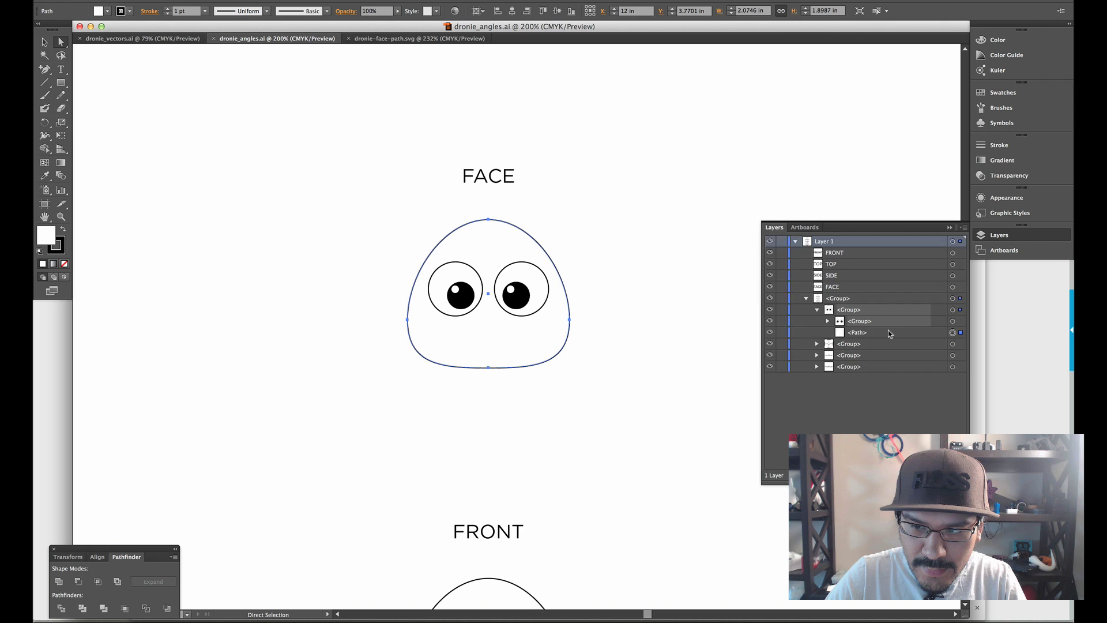
Inspect the isolated head outline in dronie-face-path.svg and check its Save As settings without saving.
left_click(415, 38)
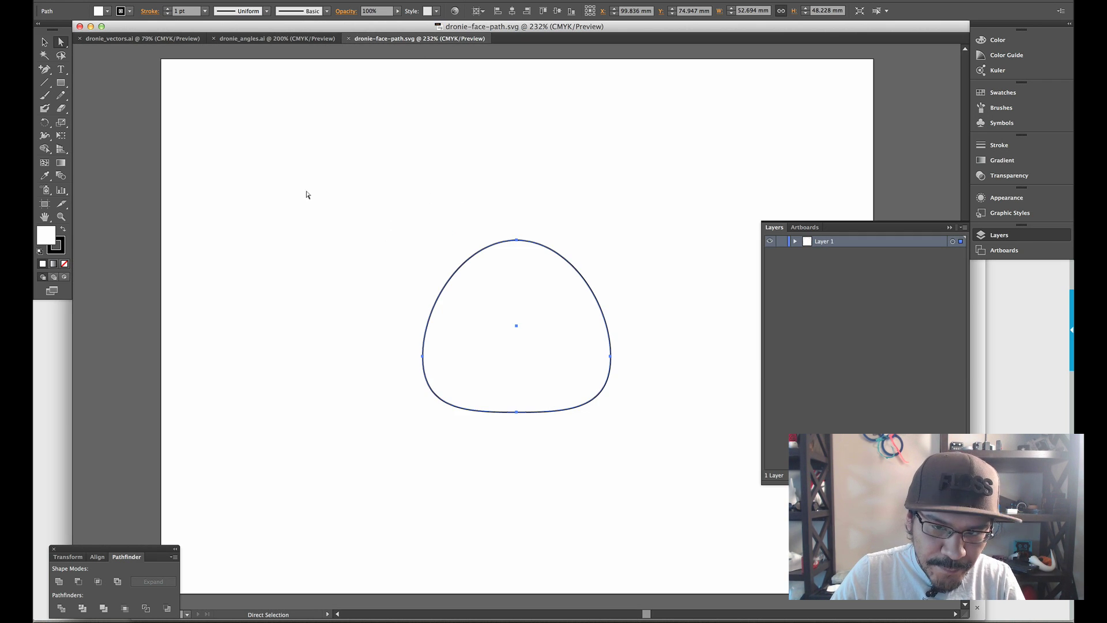
left_click_drag(341, 192, 687, 462)
left_click(666, 324)
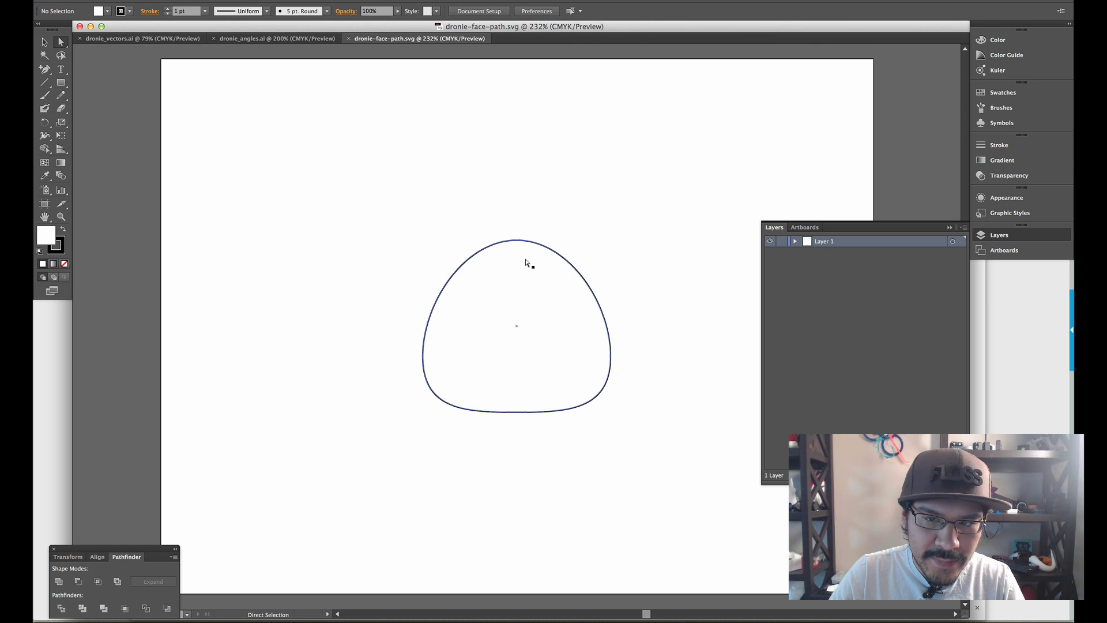
key("super+shift+s")
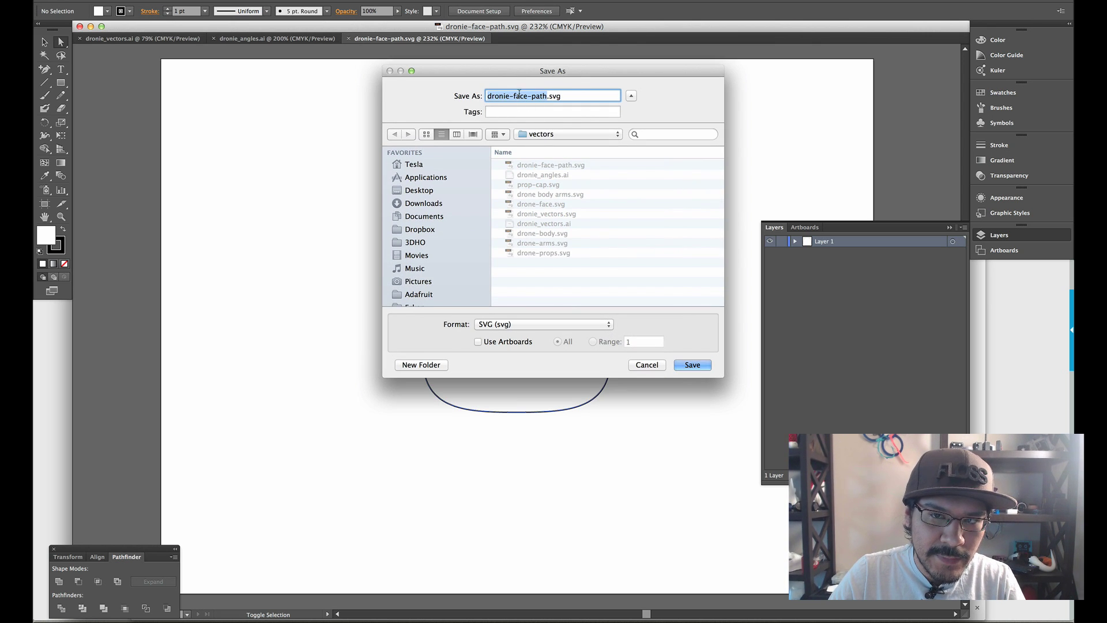
key("Escape")
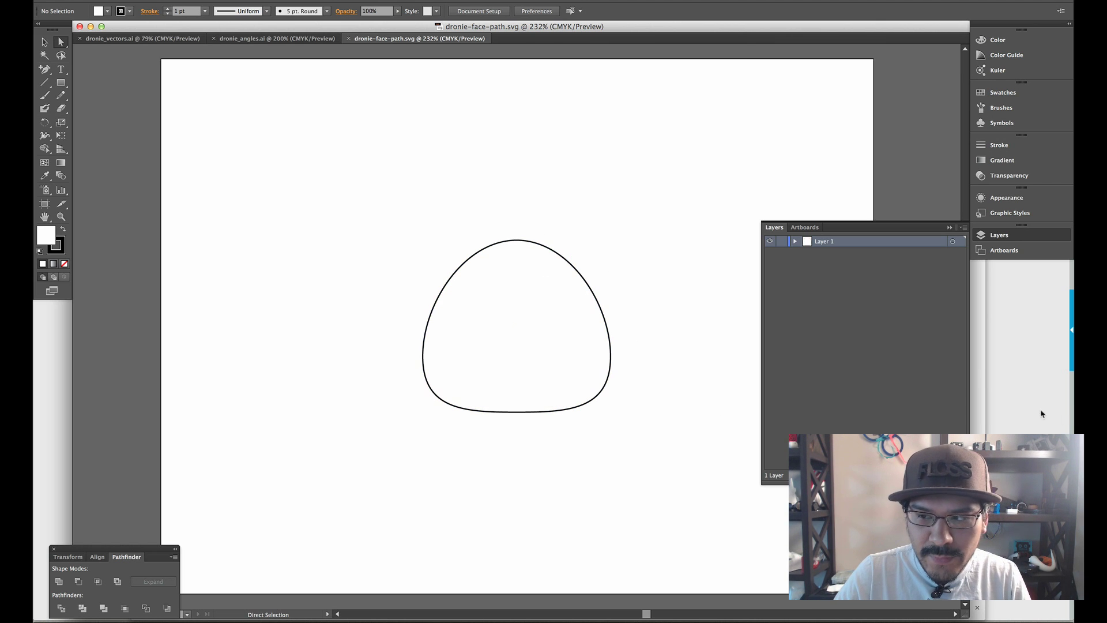
Switch to 123D Design and examine the finished drone model's body, eyes, arms and propellers from several angles.
left_click(1005, 351)
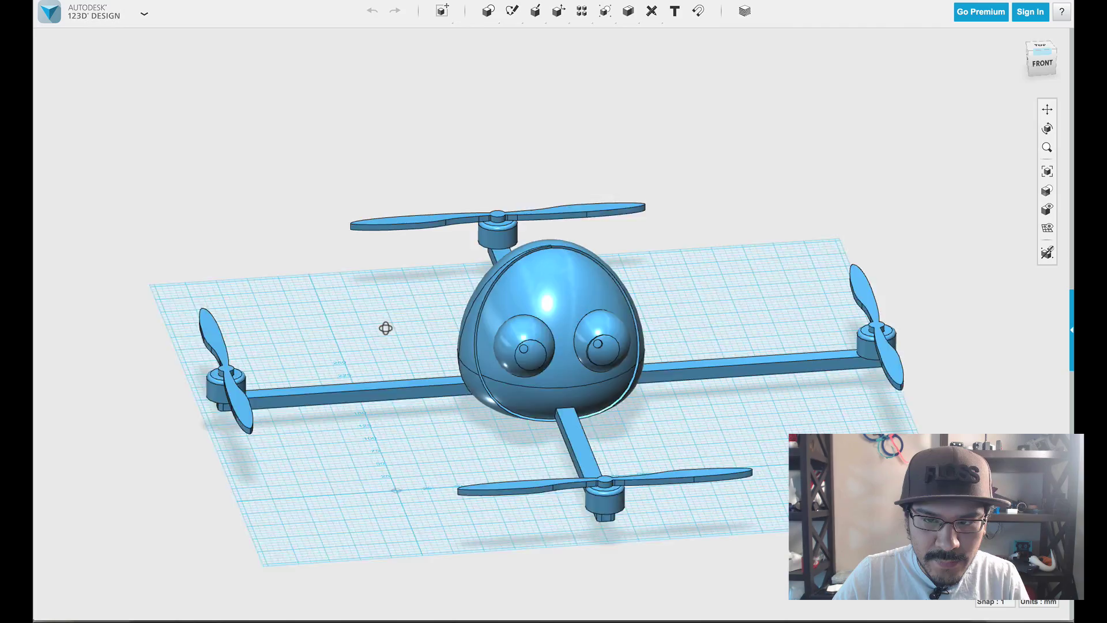
right_click_drag(386, 328, 394, 411)
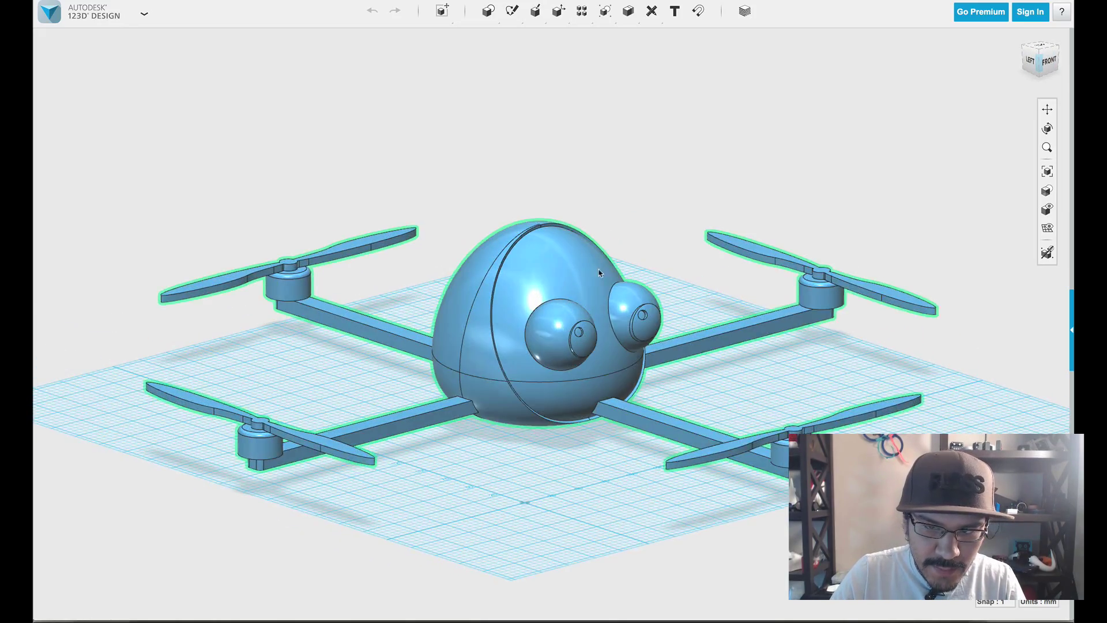
scroll(600, 272, "up", 2)
right_click_drag(600, 273, 606, 311)
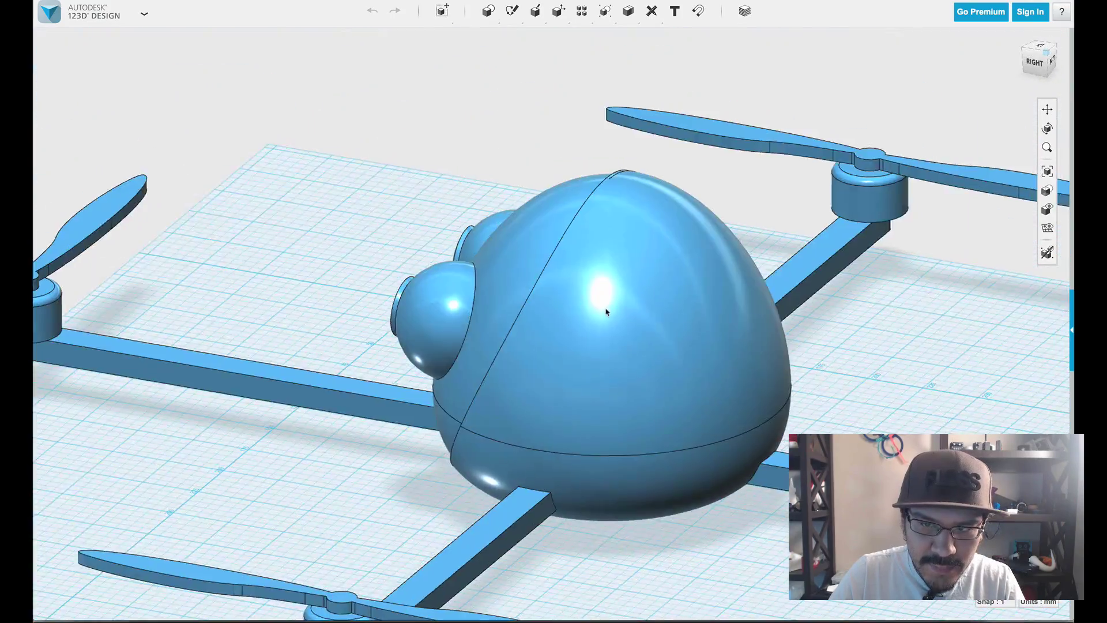
scroll(606, 311, "down", 5)
scroll(507, 266, "up", 2)
right_click_drag(502, 276, 653, 327)
scroll(653, 328, "down", 10)
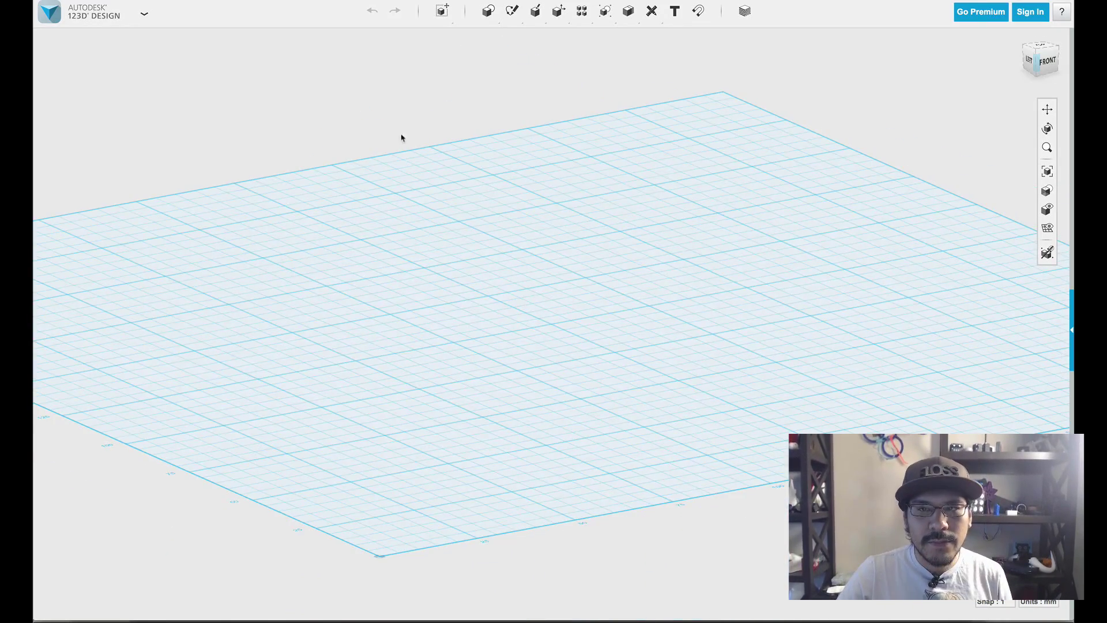
Import dronie-face-path.svg from the vectors folder as a sketch into the empty scene.
left_click(131, 13)
mouse_move(126, 106)
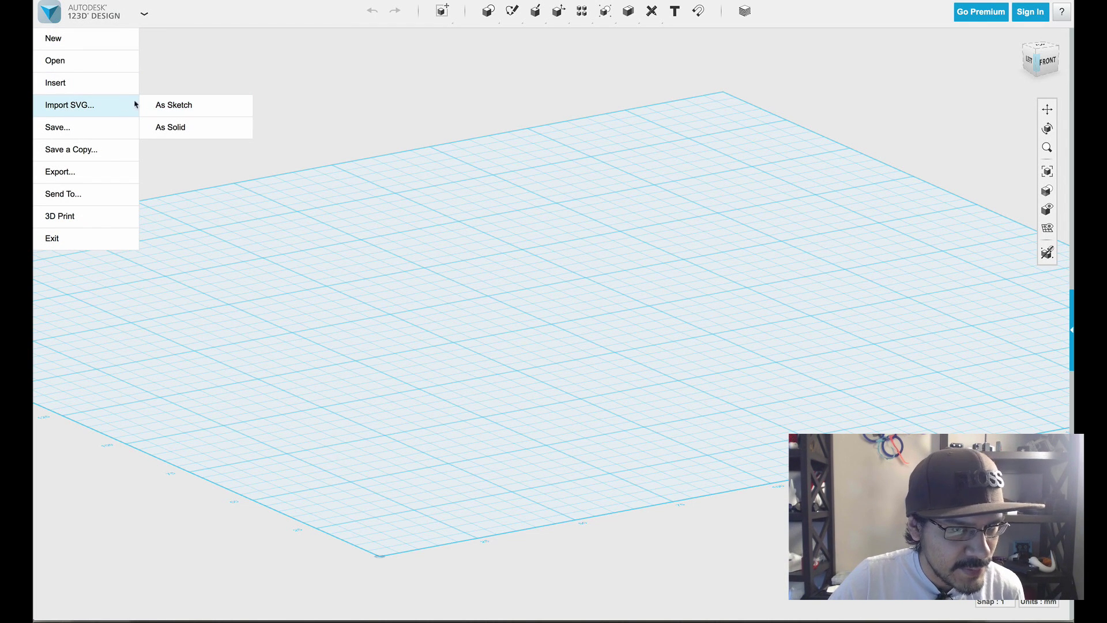
left_click(251, 127)
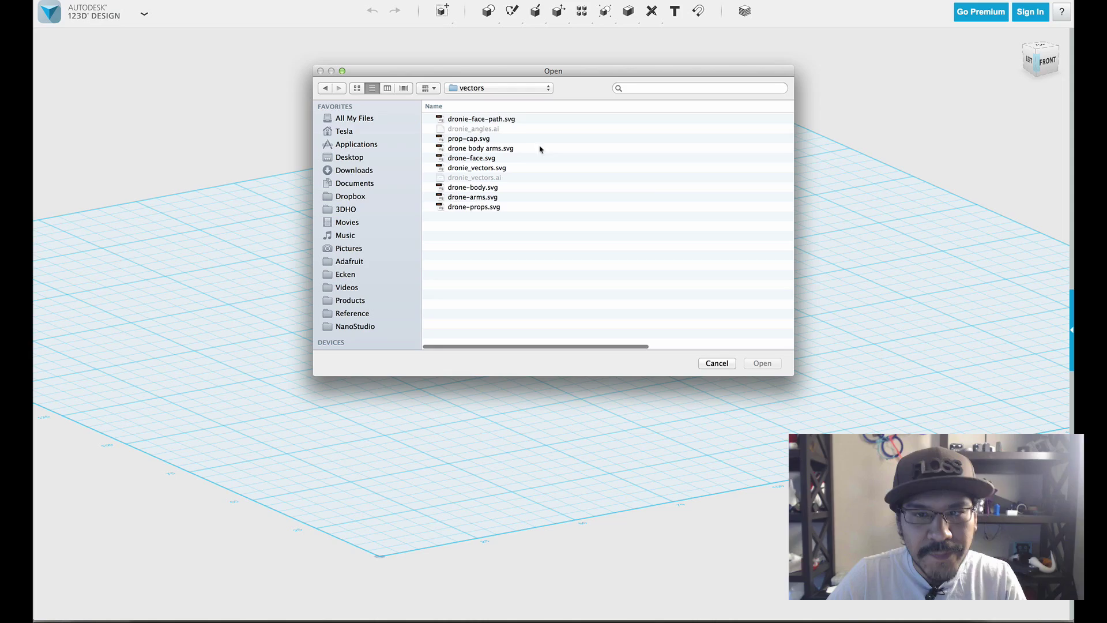
left_click(475, 120)
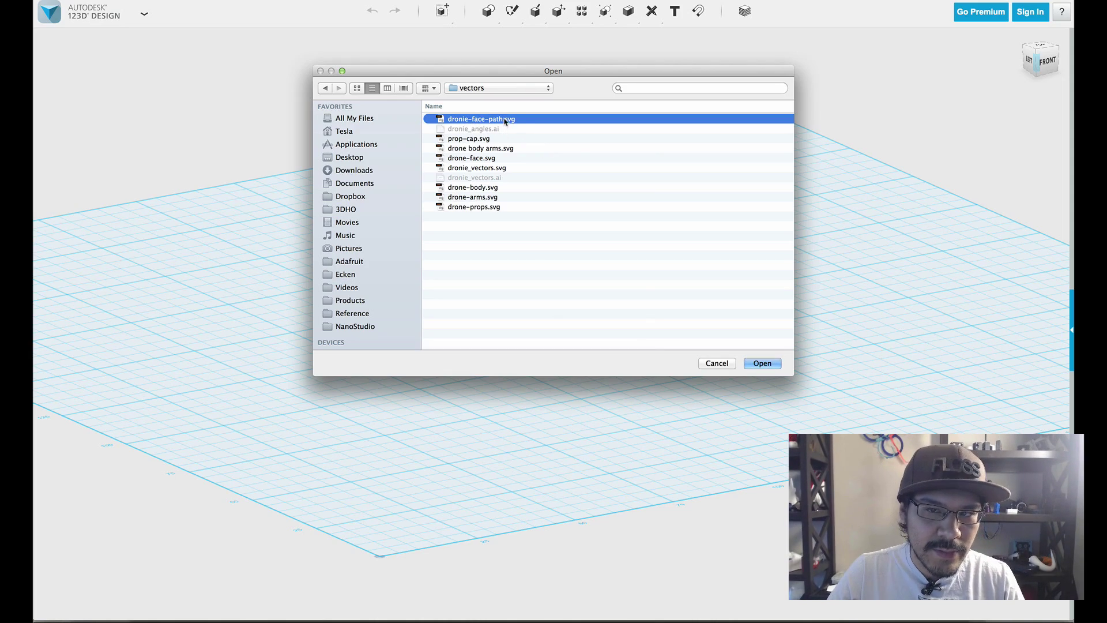
left_click(762, 363)
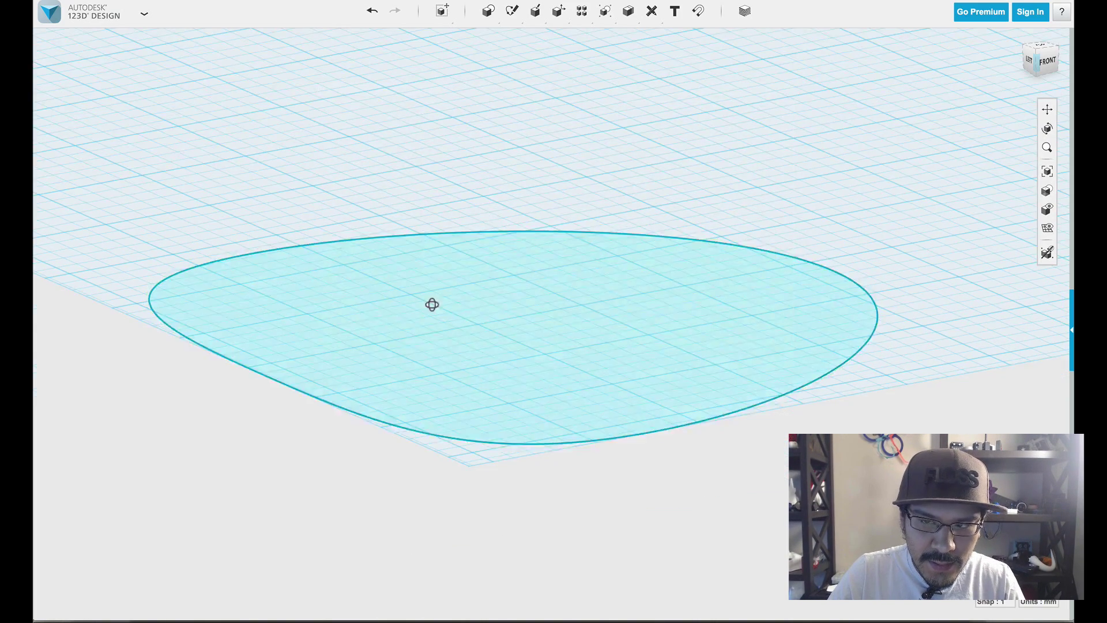
Move the face sketch in the top view until its side and base meet the grid's edges, including a 14 mm vertical shift.
mouse_move(432, 304)
right_mouse_down()
mouse_move(474, 339)
mouse_move(492, 335)
right_mouse_up()
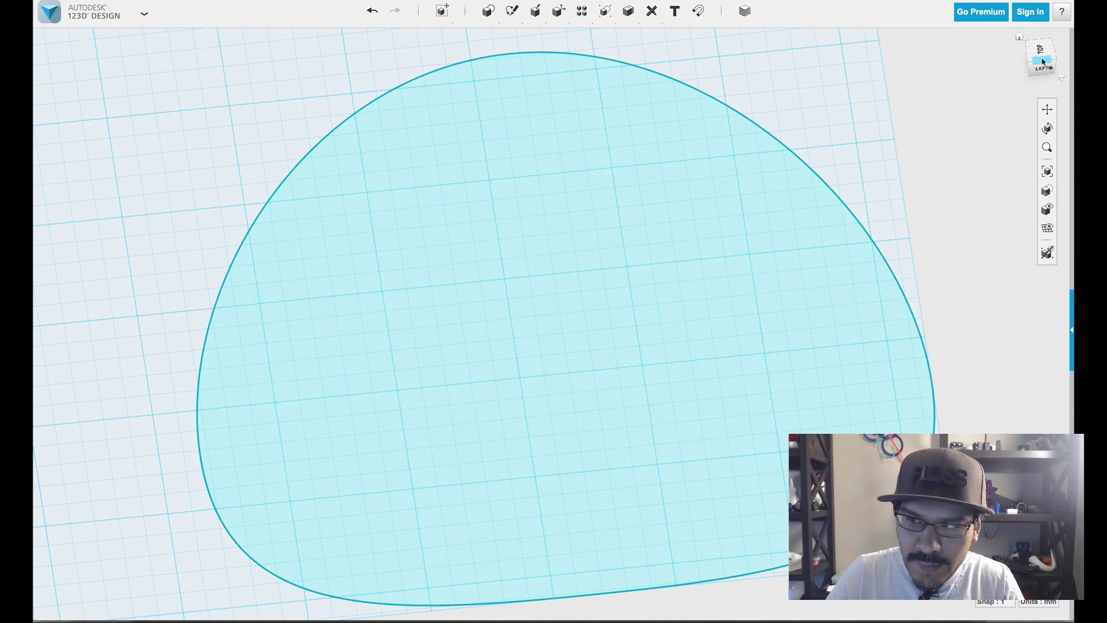
scroll(772, 308, "down", 2)
scroll(761, 288, "down", 1)
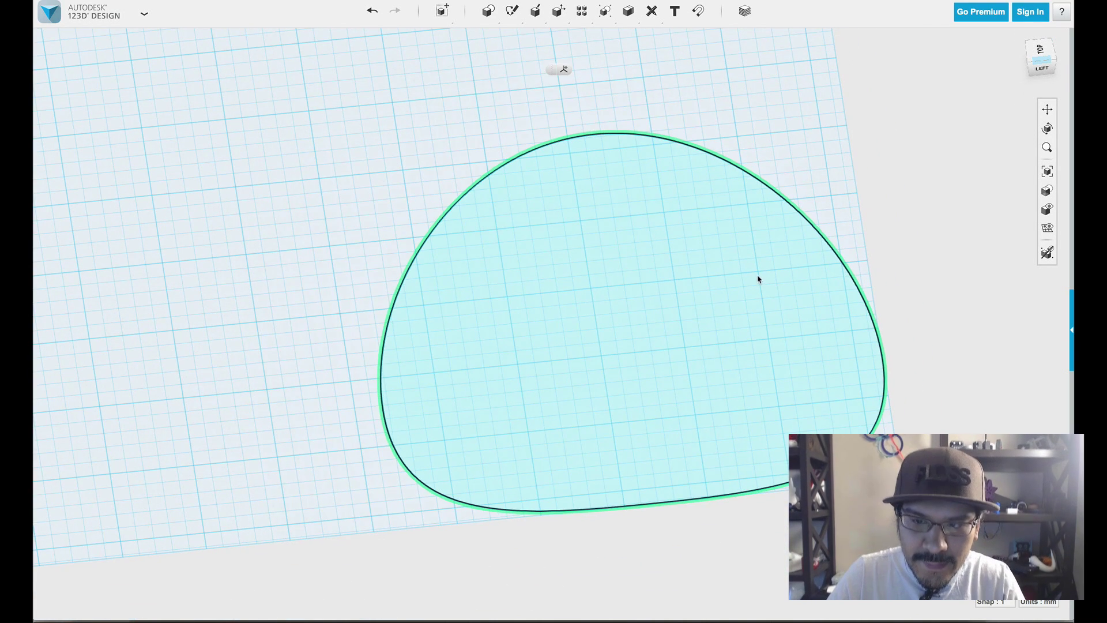
left_click(740, 319)
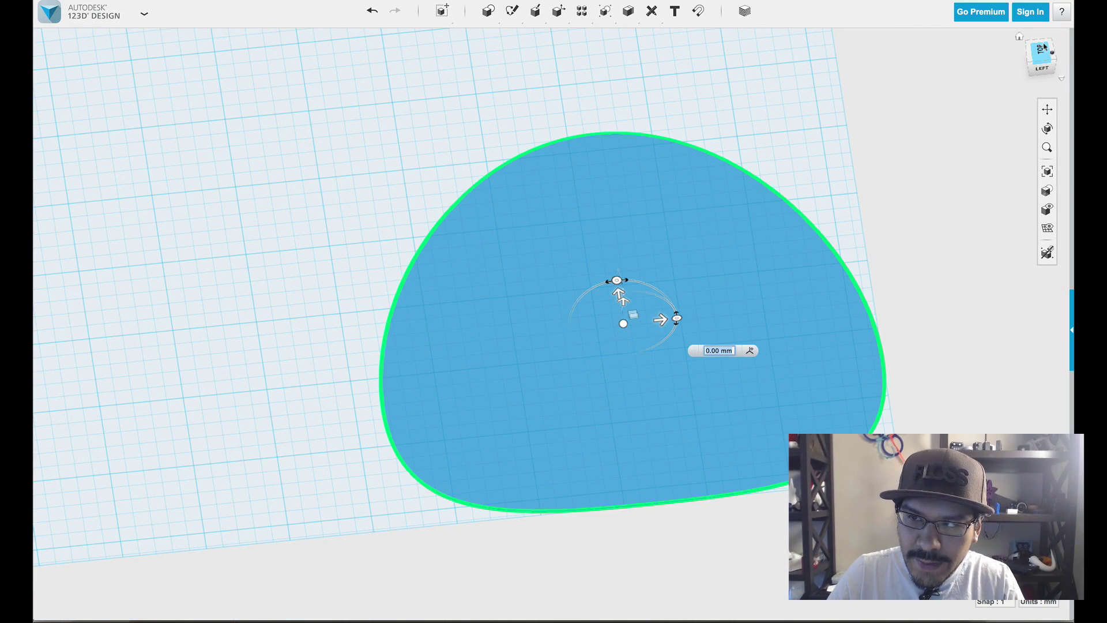
left_click(1040, 55)
scroll(524, 339, "up", 5)
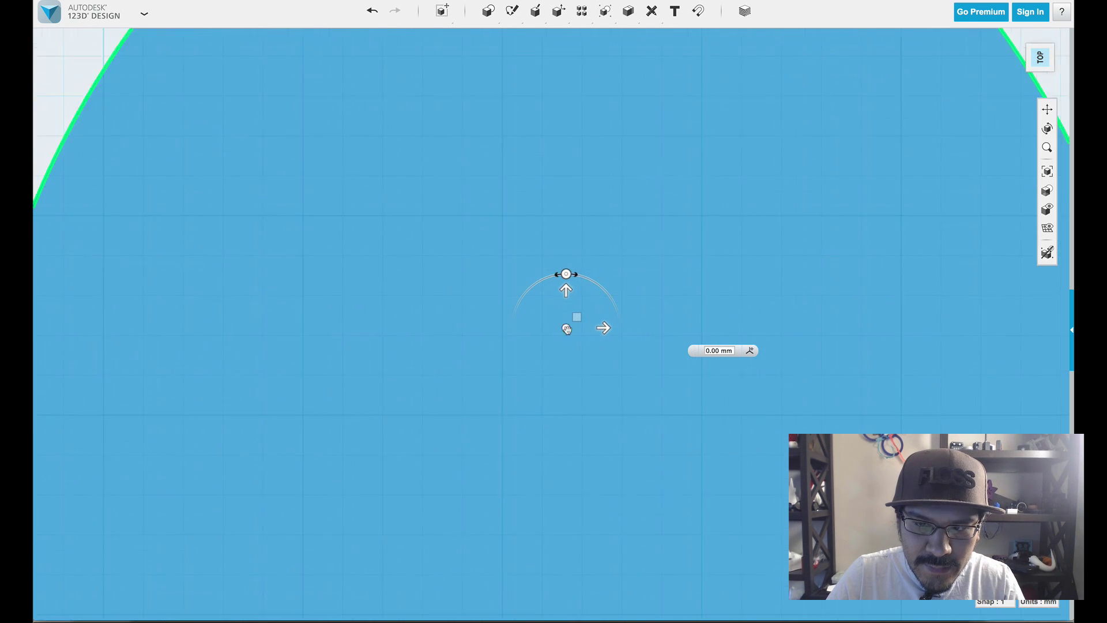
scroll(567, 333, "down", 3)
scroll(569, 337, "up", 4)
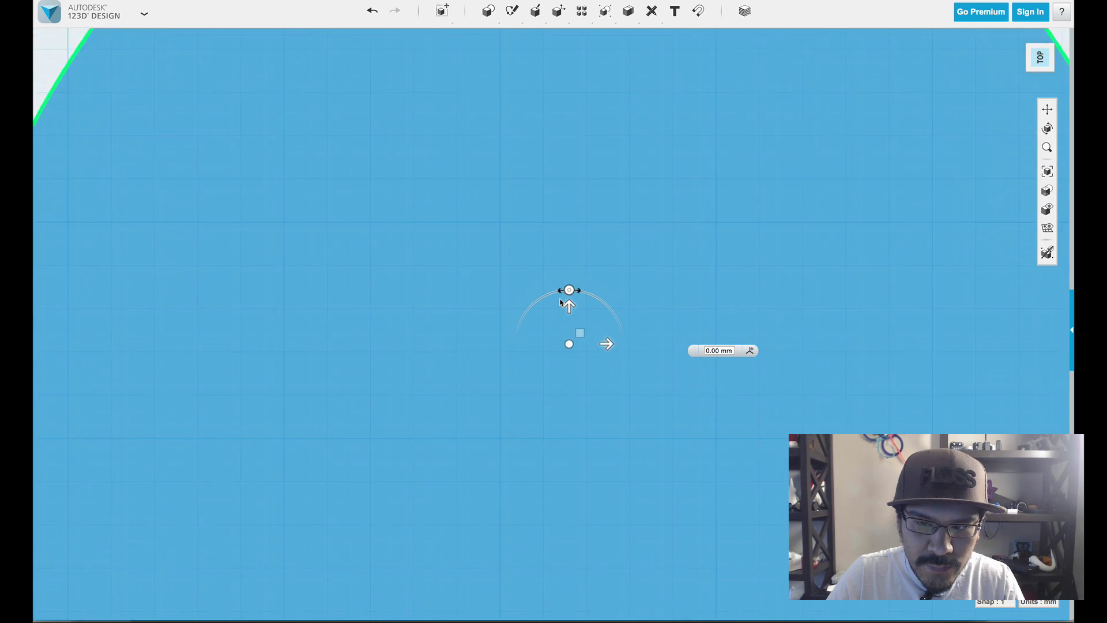
left_click_drag(603, 360, 510, 360)
left_click_drag(477, 322, 477, 155)
scroll(481, 195, "down", 5)
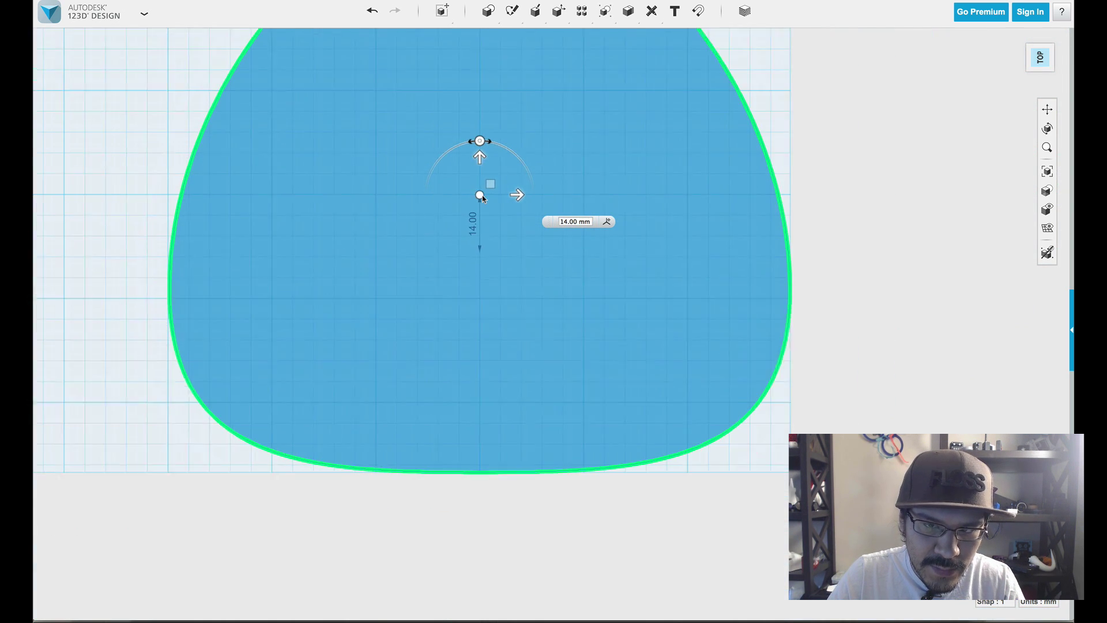
left_click(939, 294)
Try to draw a straight polyline segment about 150 mm long down the middle of the face outline.
middle_click_drag(388, 318, 430, 422)
scroll(431, 422, "up", 1)
scroll(431, 421, "down", 3)
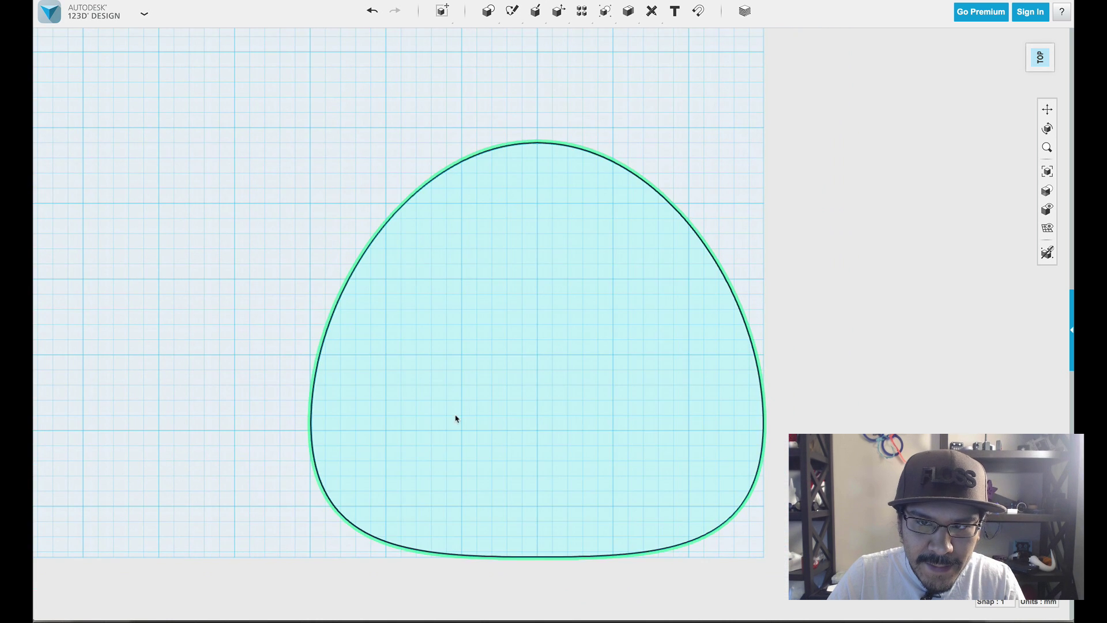
mouse_move(512, 11)
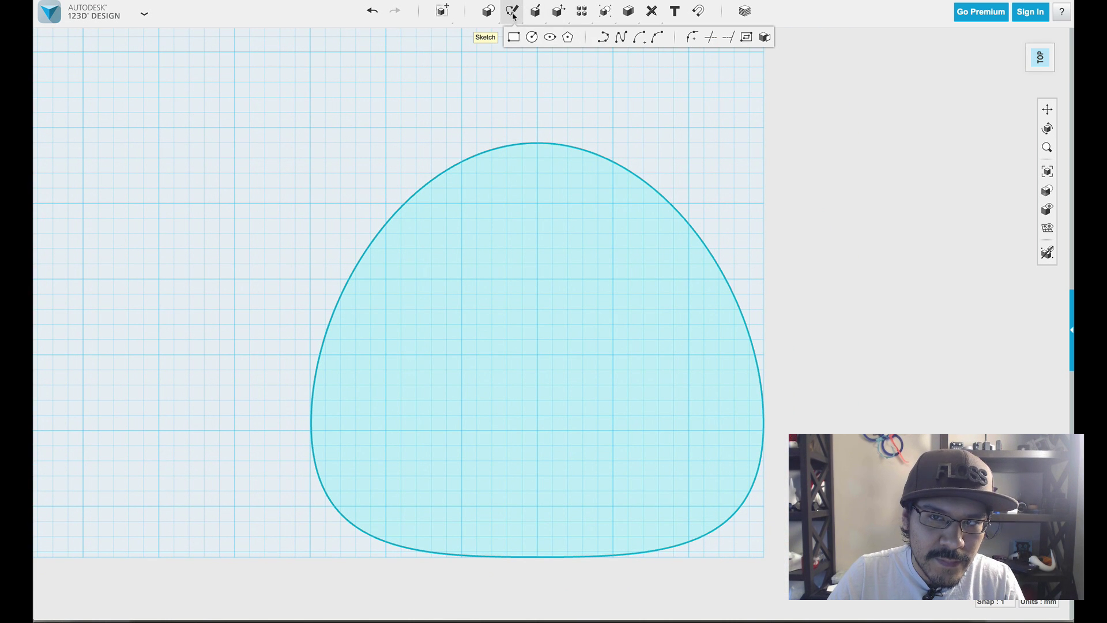
left_click(602, 38)
left_click(541, 127)
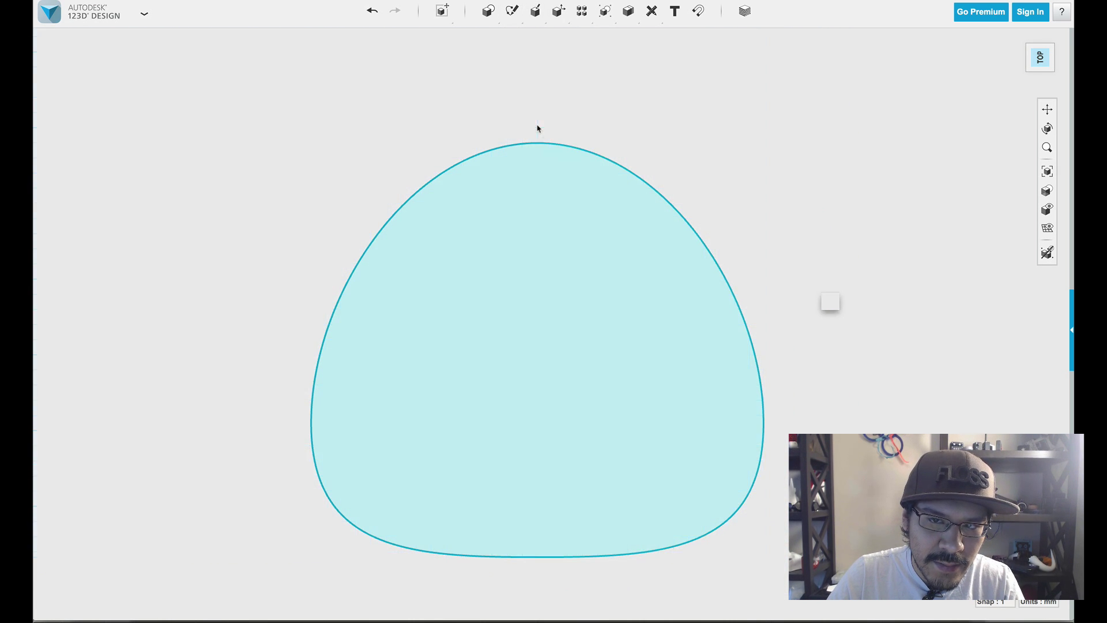
left_click(535, 128)
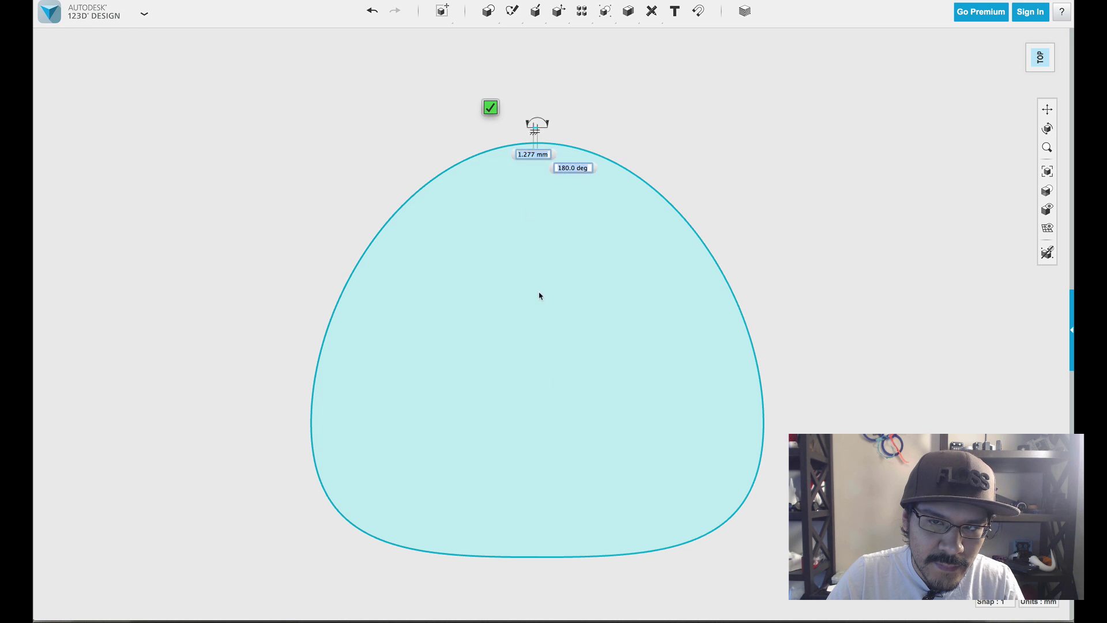
left_click(552, 582)
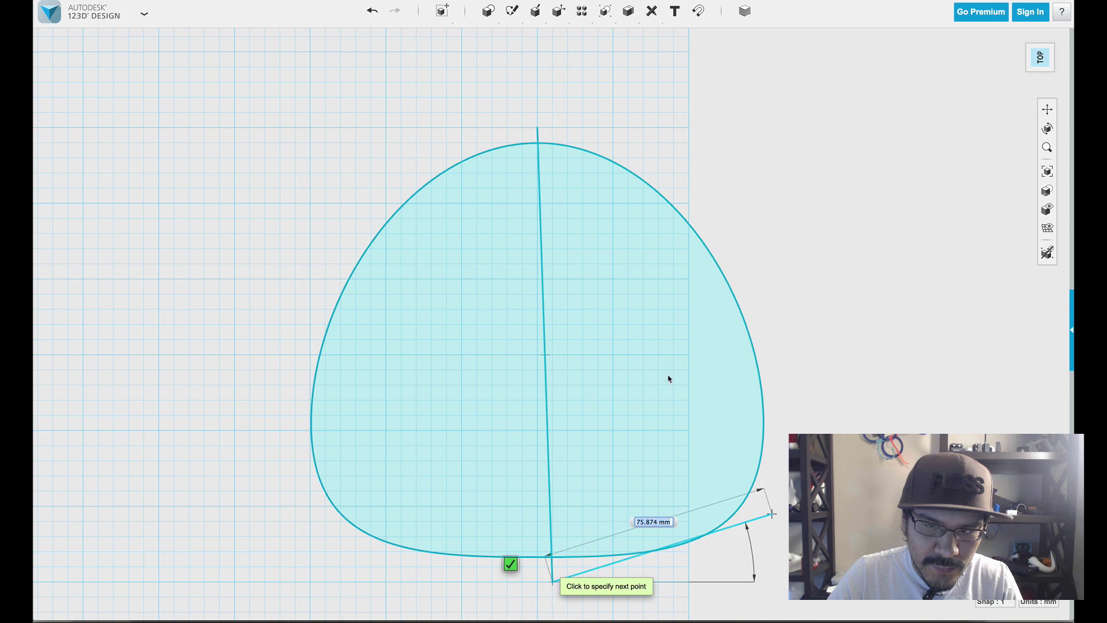
key("Escape")
key("ctrl+z")
Draw a vertical polyline segment 150 mm long straight down the middle of the face outline, extending past it at both ends.
mouse_move(512, 11)
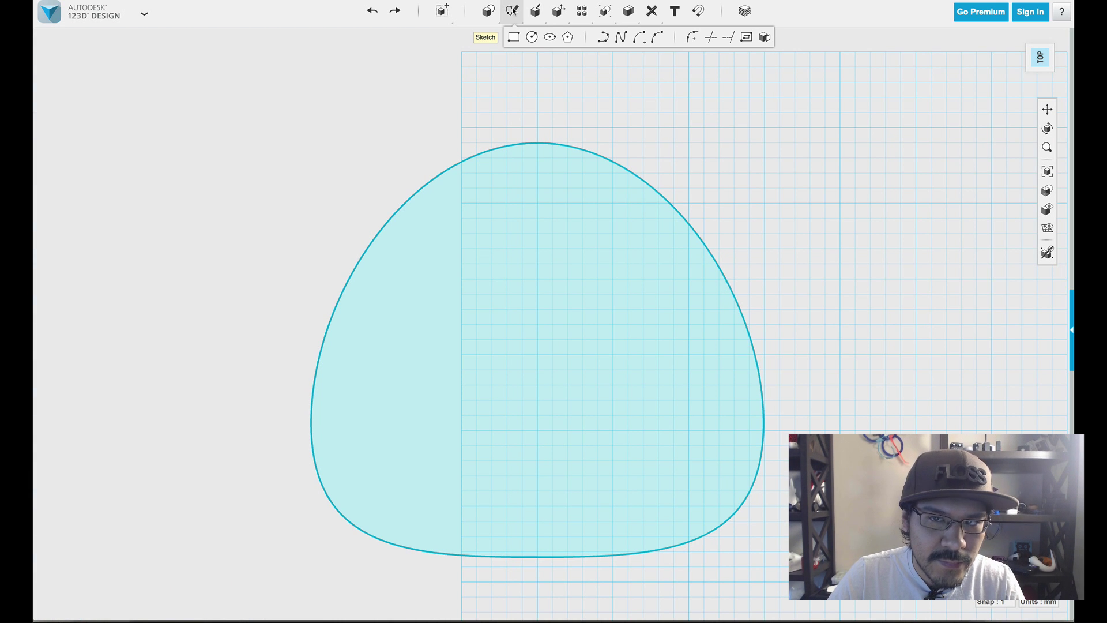
left_click(539, 130)
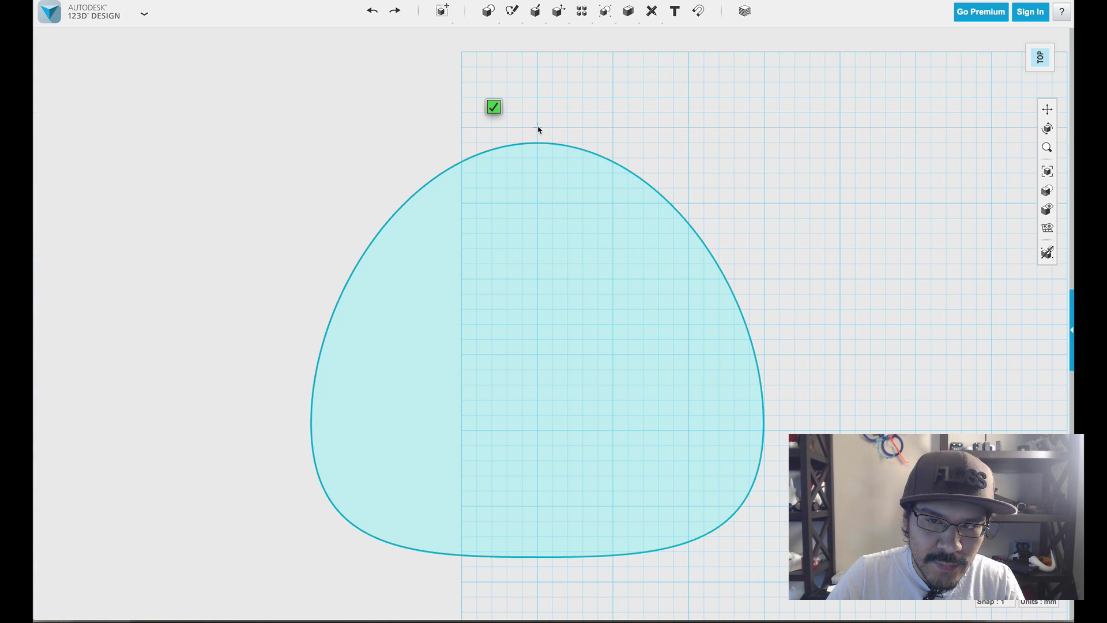
left_click(538, 581)
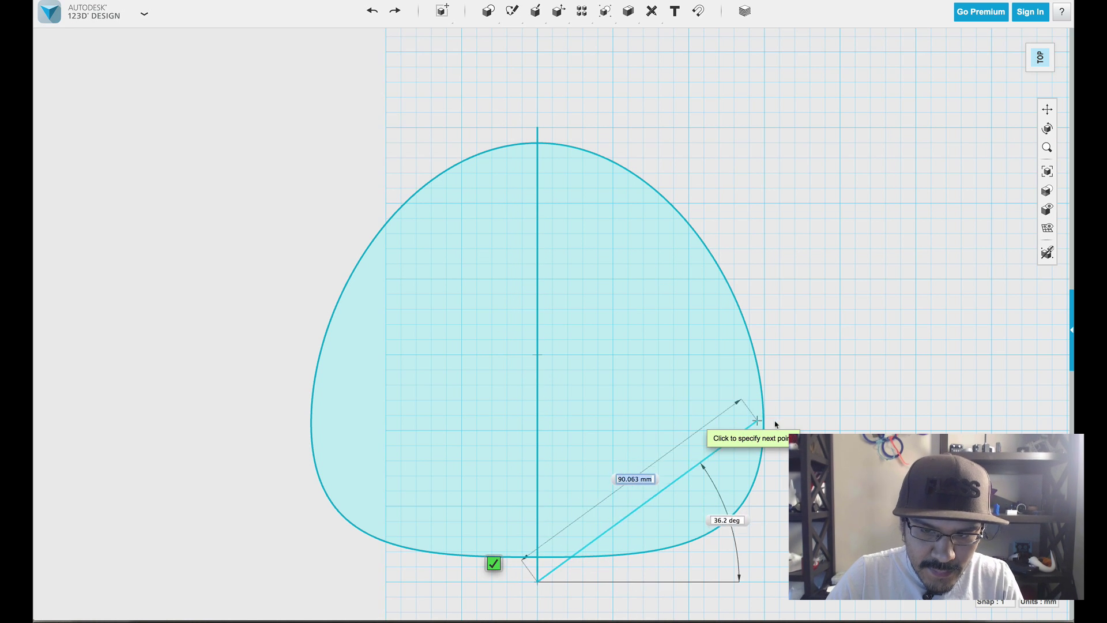
key("Escape")
Check whether the centre line divides the face sketch into separately selectable halves.
scroll(507, 369, "down", 1)
right_click_drag(507, 369, 521, 468)
scroll(534, 341, "up", 2)
left_click(553, 378)
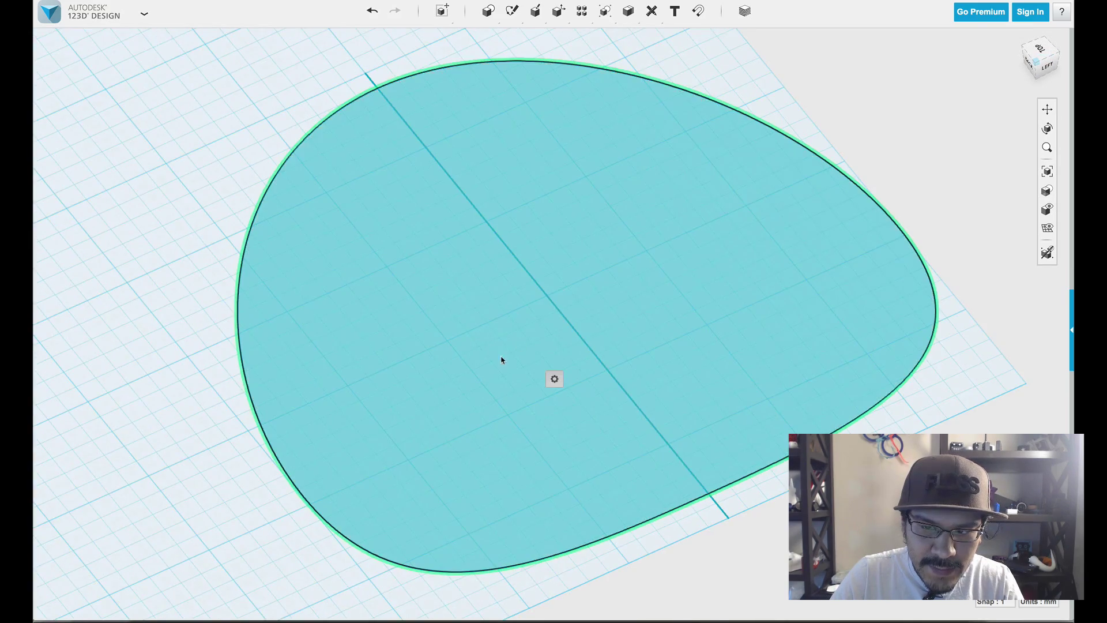
scroll(543, 398, "down", 1)
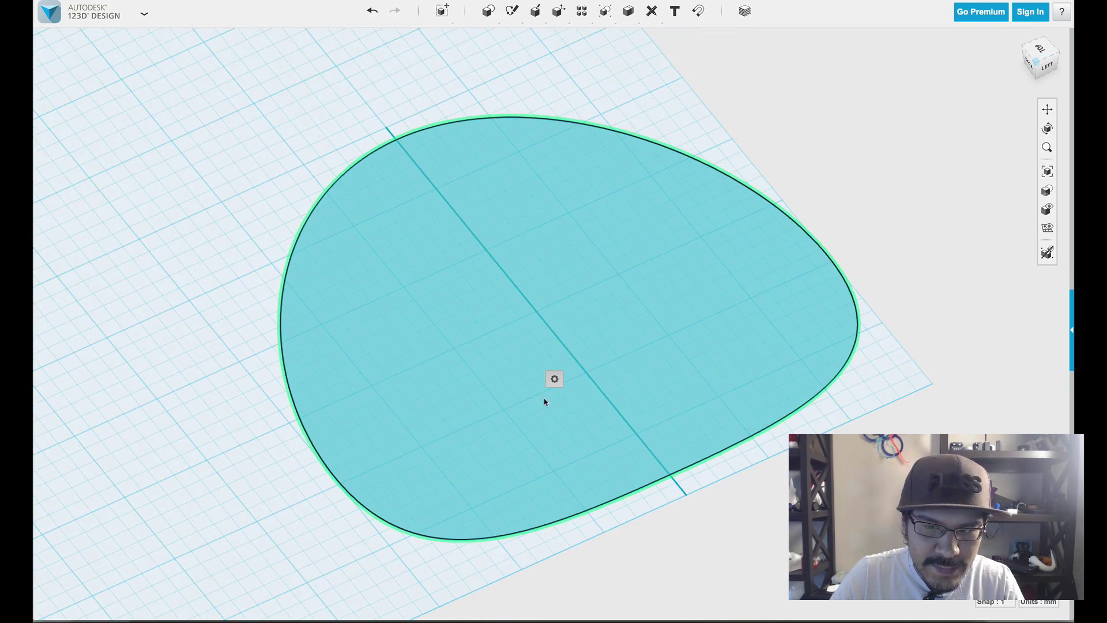
left_click(153, 289)
left_click(423, 334)
left_click(235, 215)
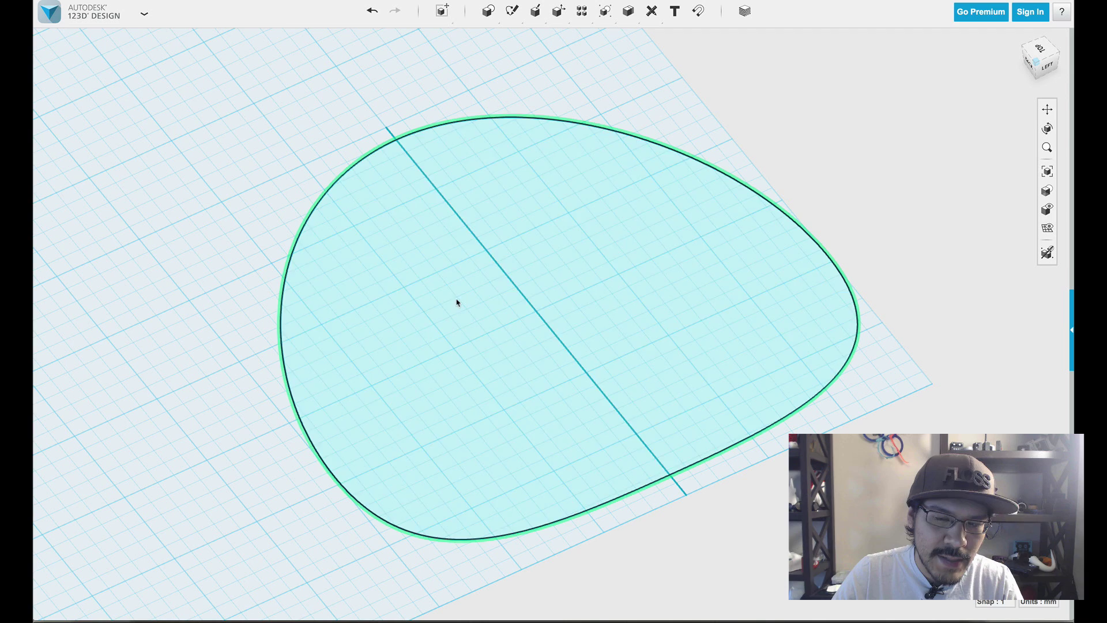
left_click(475, 344)
left_click(425, 181)
left_click(343, 139)
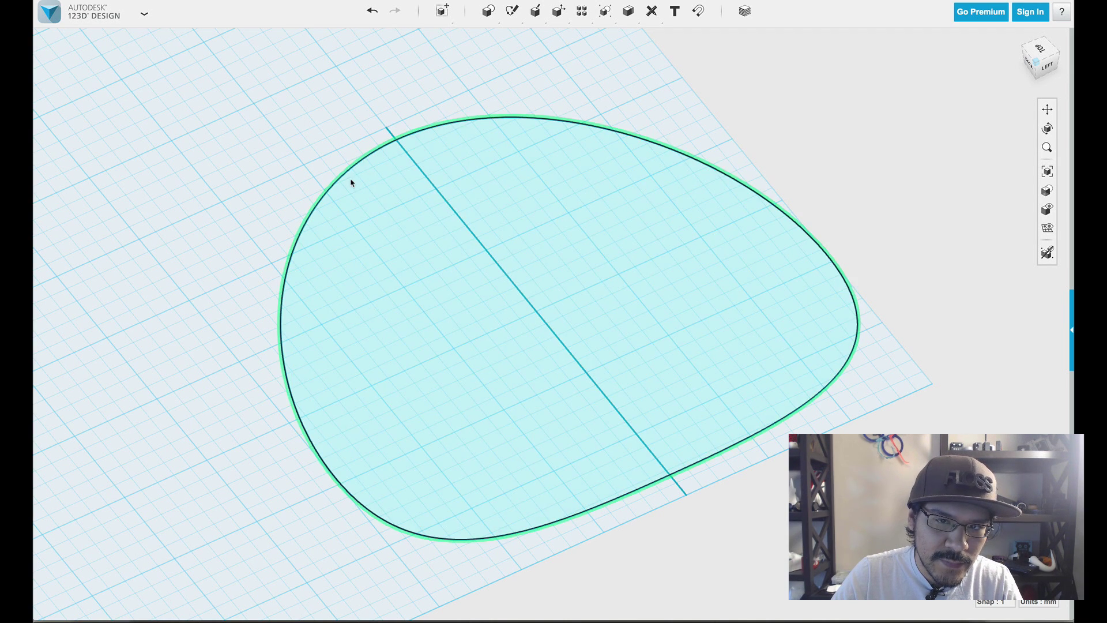
left_click(350, 172)
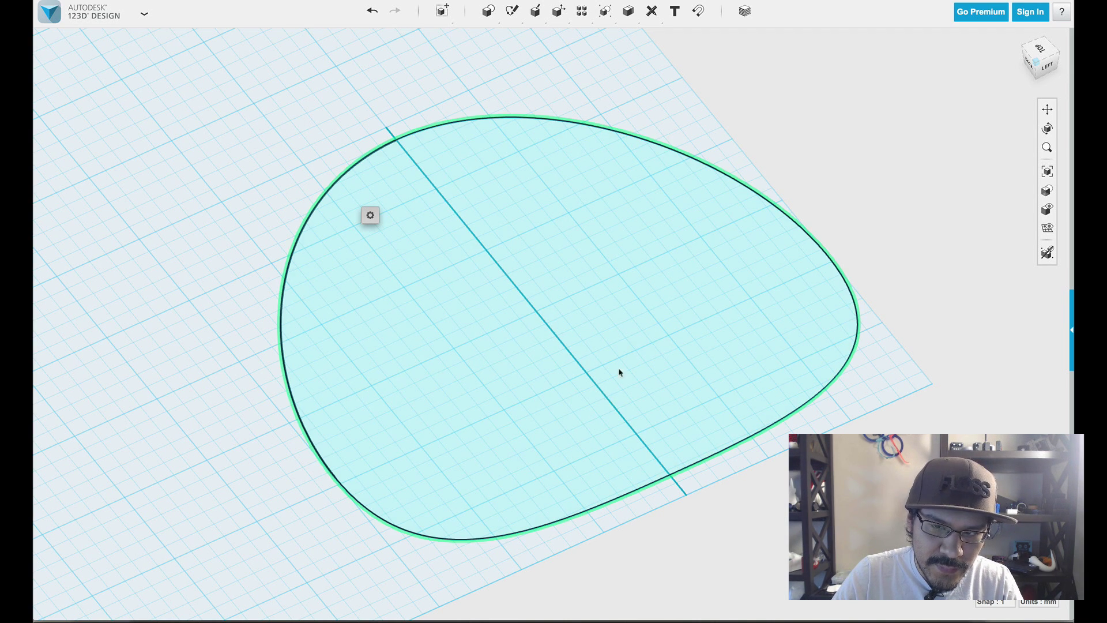
left_click(335, 134)
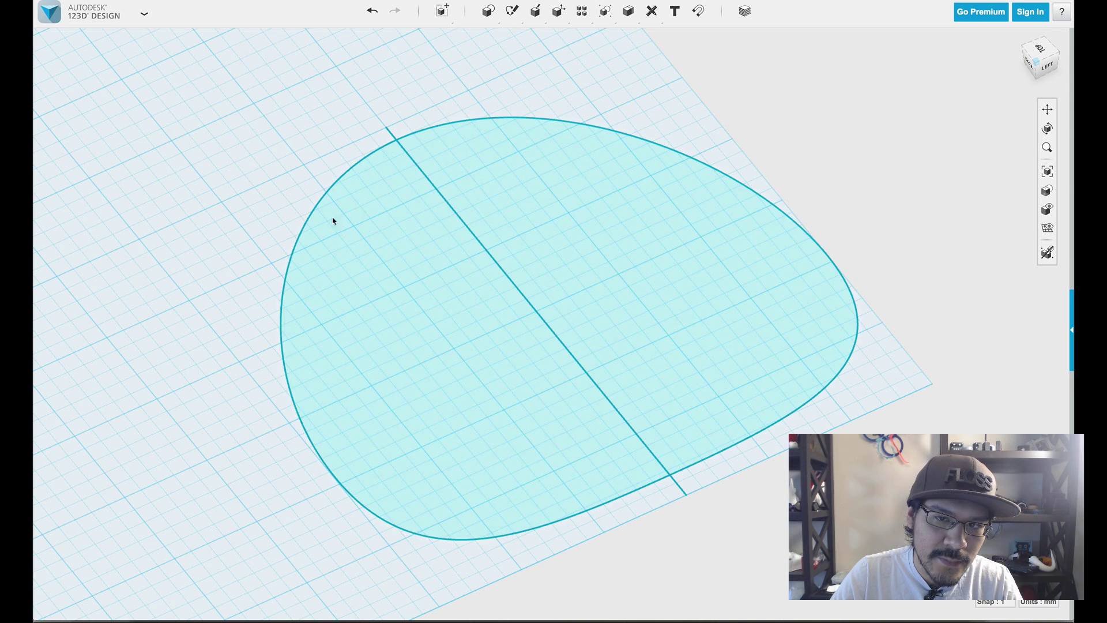
Extrude the whole face profile 5 mm as a new solid.
left_click(396, 280)
left_click(451, 309)
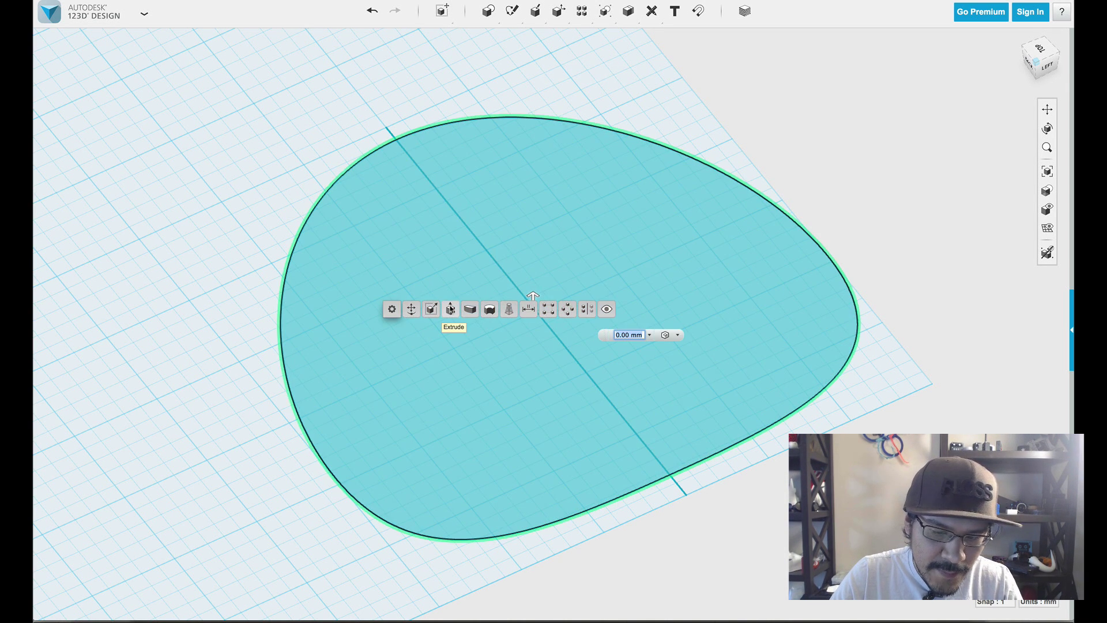
type("5")
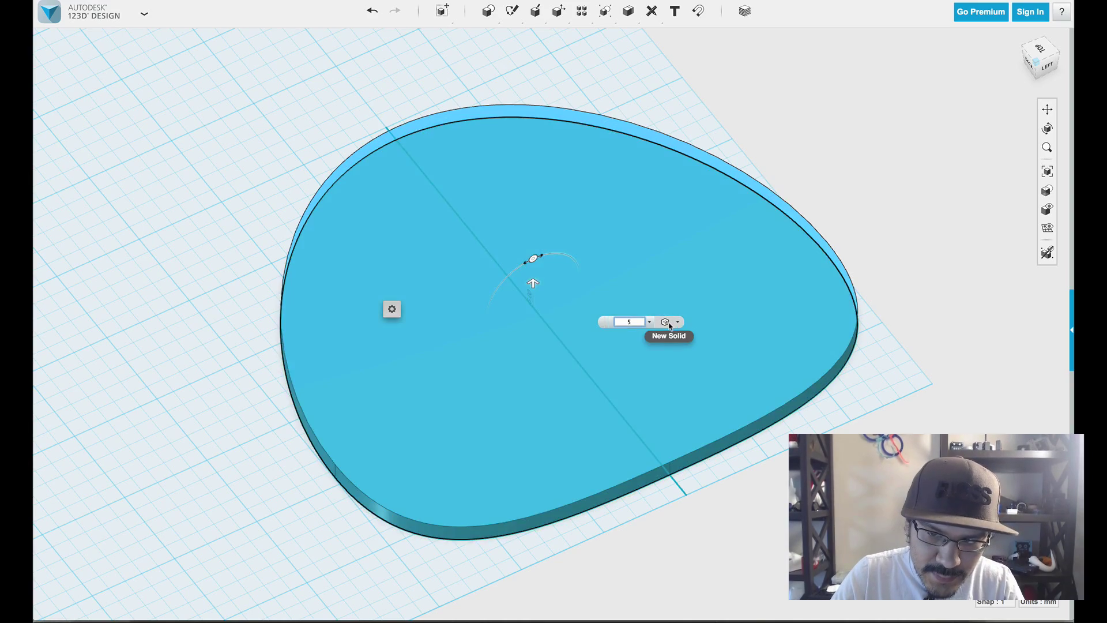
left_click(893, 281)
Split the extruded face solid in two with Split Solid, using the centre line sketch as the splitting entity.
right_click_drag(893, 281, 949, 274)
left_click(507, 224)
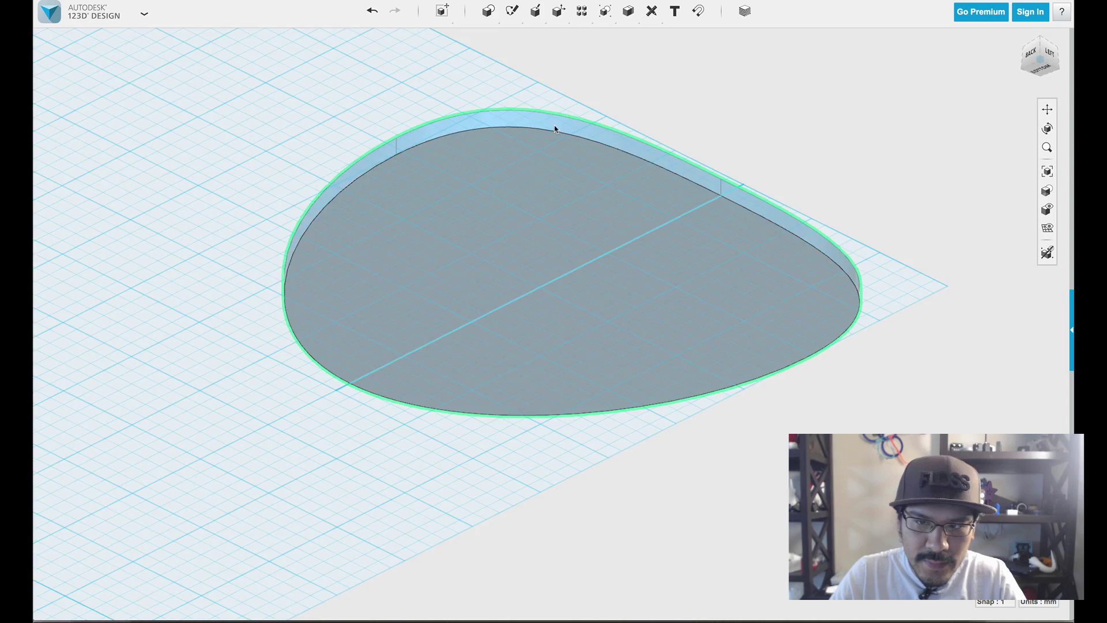
right_click_drag(554, 126, 538, 196)
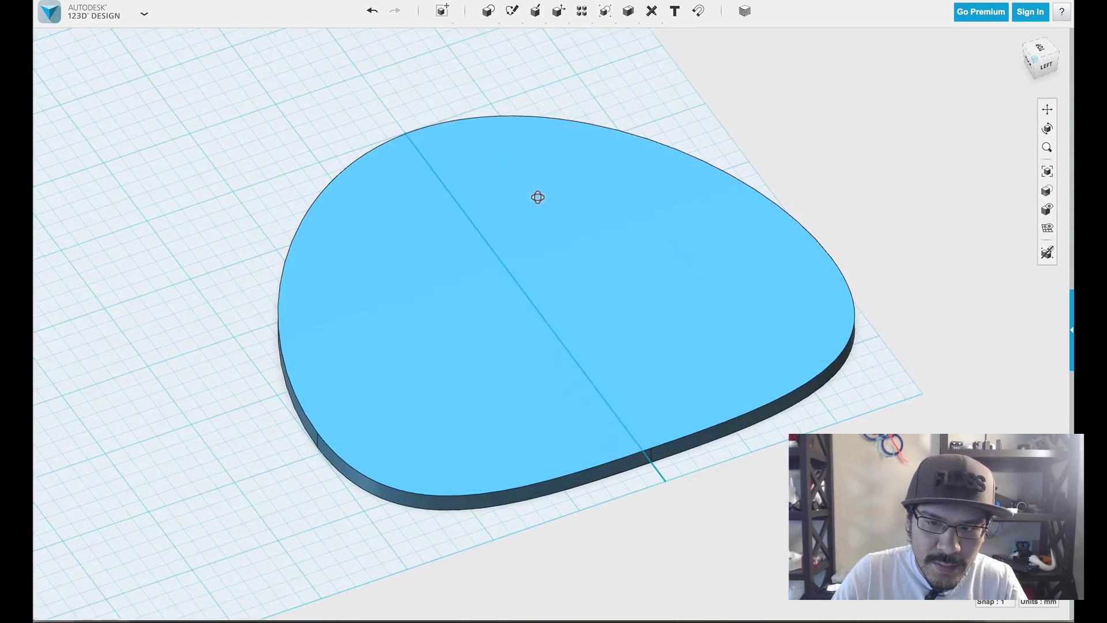
left_click(511, 124)
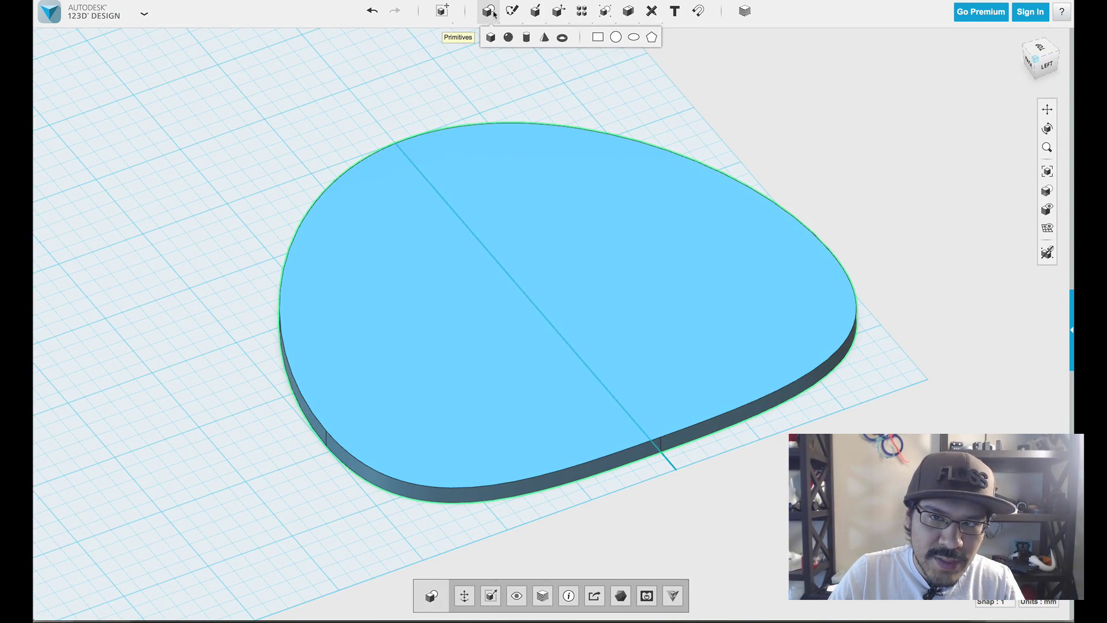
mouse_move(514, 12)
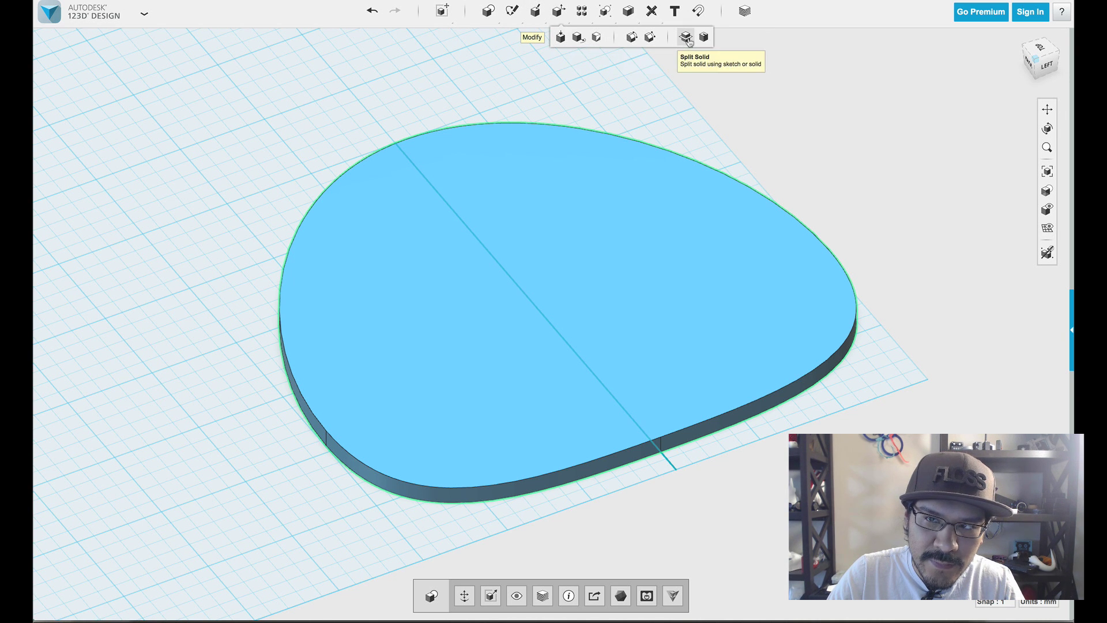
left_click(688, 41)
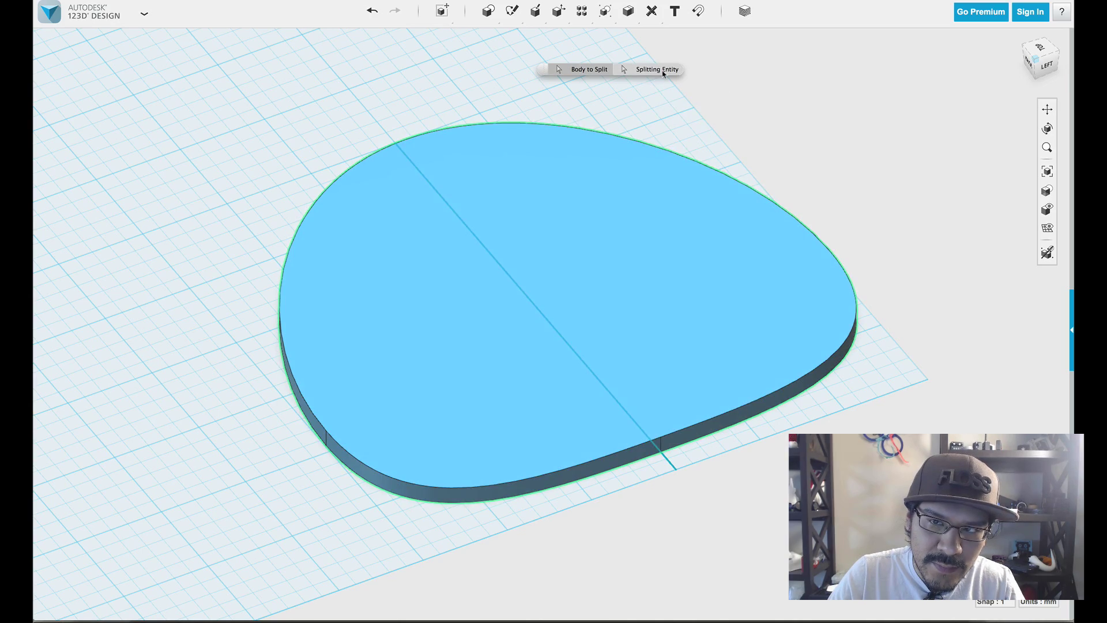
right_click_drag(452, 129, 577, 109)
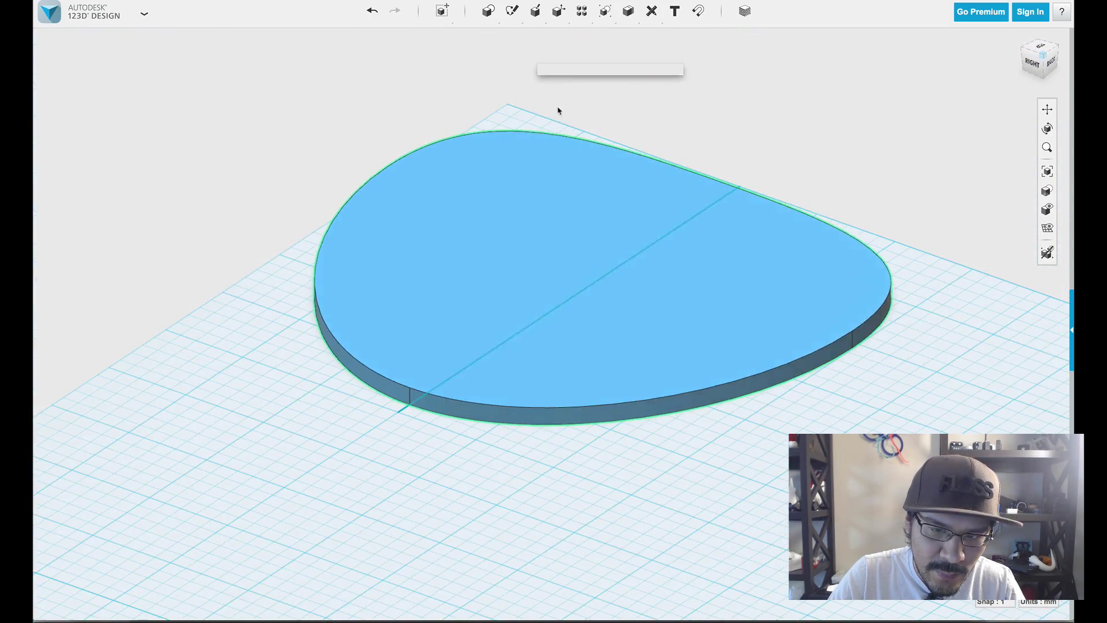
scroll(447, 376, "up", 5)
scroll(379, 431, "down", 5)
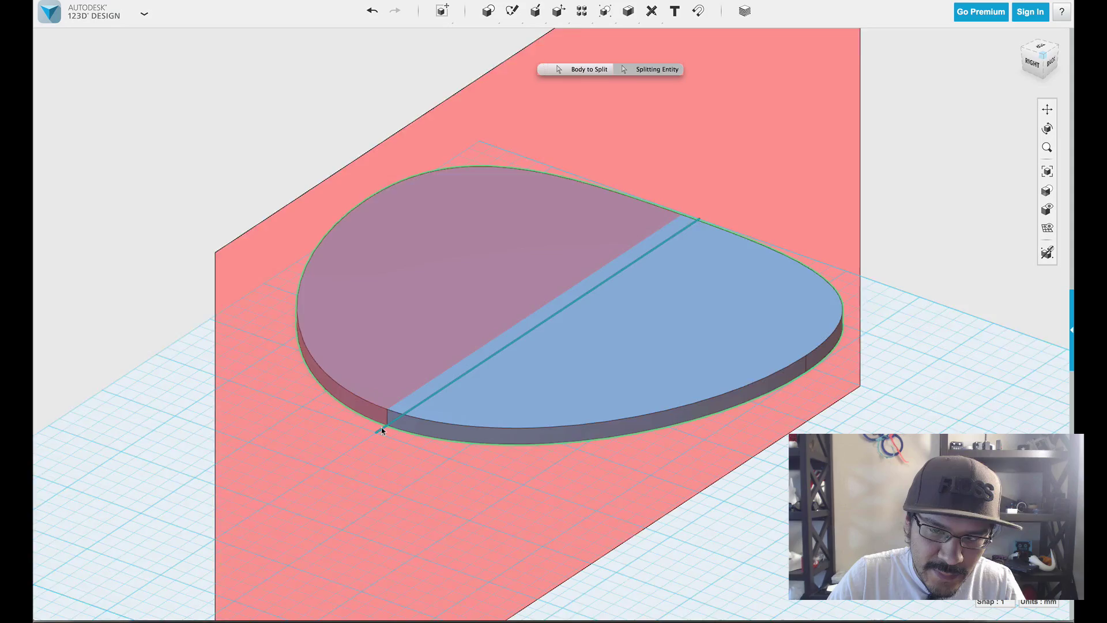
right_click_drag(880, 336, 767, 334)
left_click(921, 326)
right_click_drag(921, 327, 886, 309)
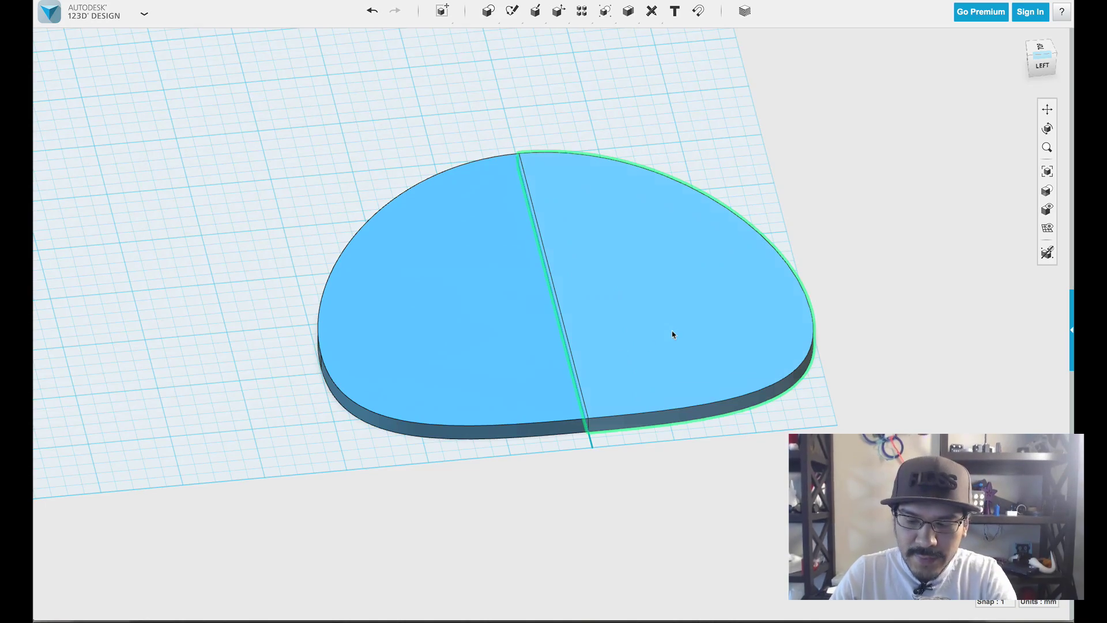
Delete the half of the split face solid that lies nearest the grid's corner.
left_click(672, 335)
key("Delete")
Project the outline of the remaining half solid's underside face into the sketch containing the centre line.
right_click_drag(688, 248, 694, 264)
right_click_drag(390, 386, 153, 344)
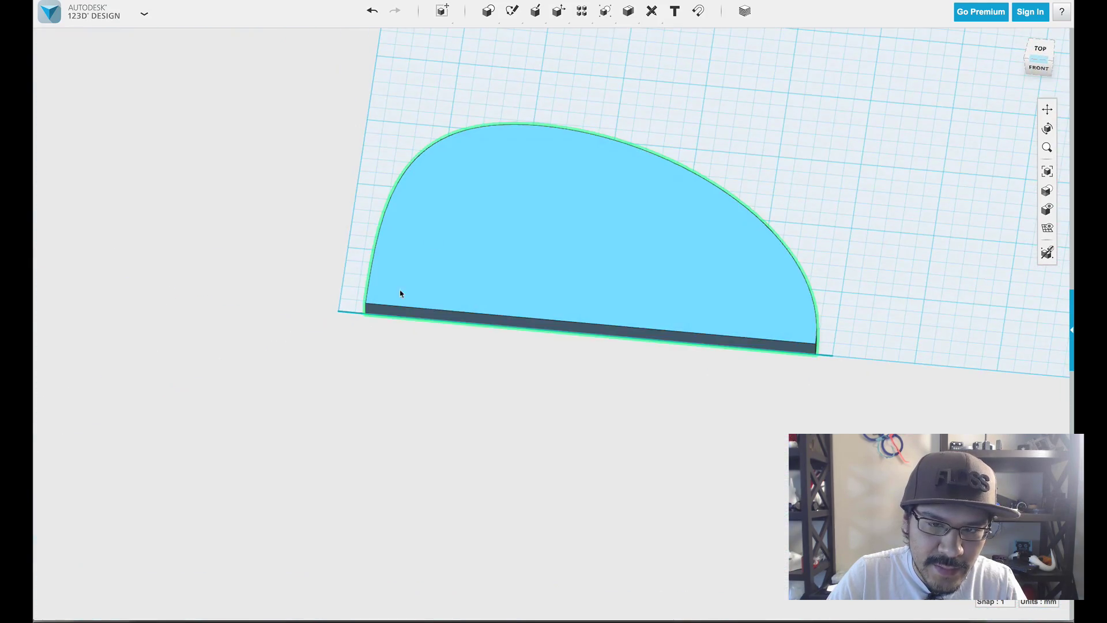
right_click_drag(400, 294, 487, 206)
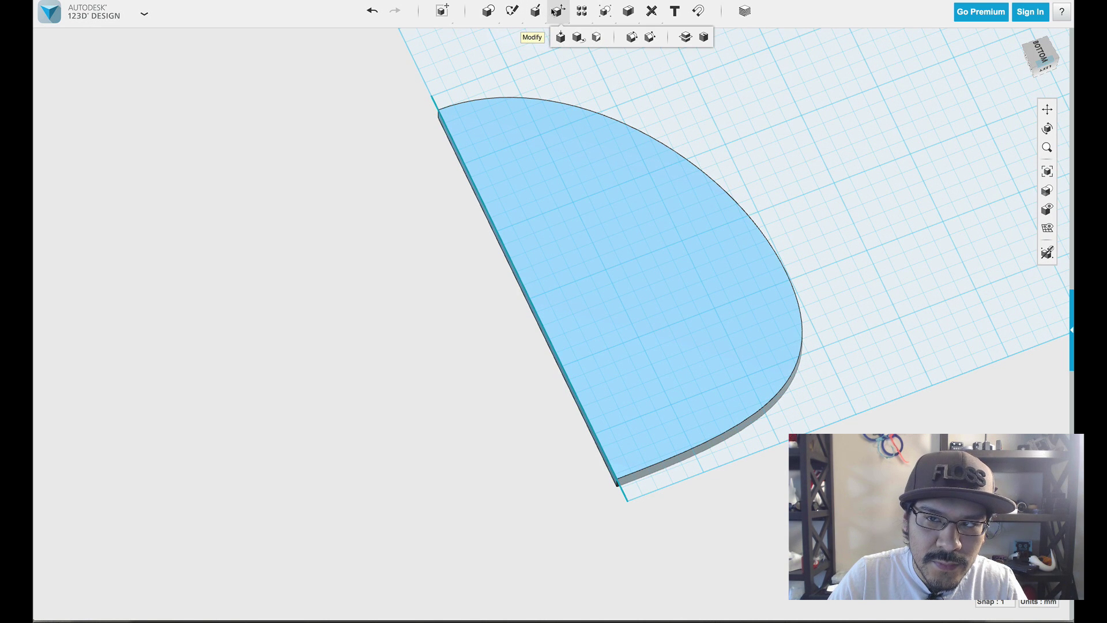
mouse_move(514, 13)
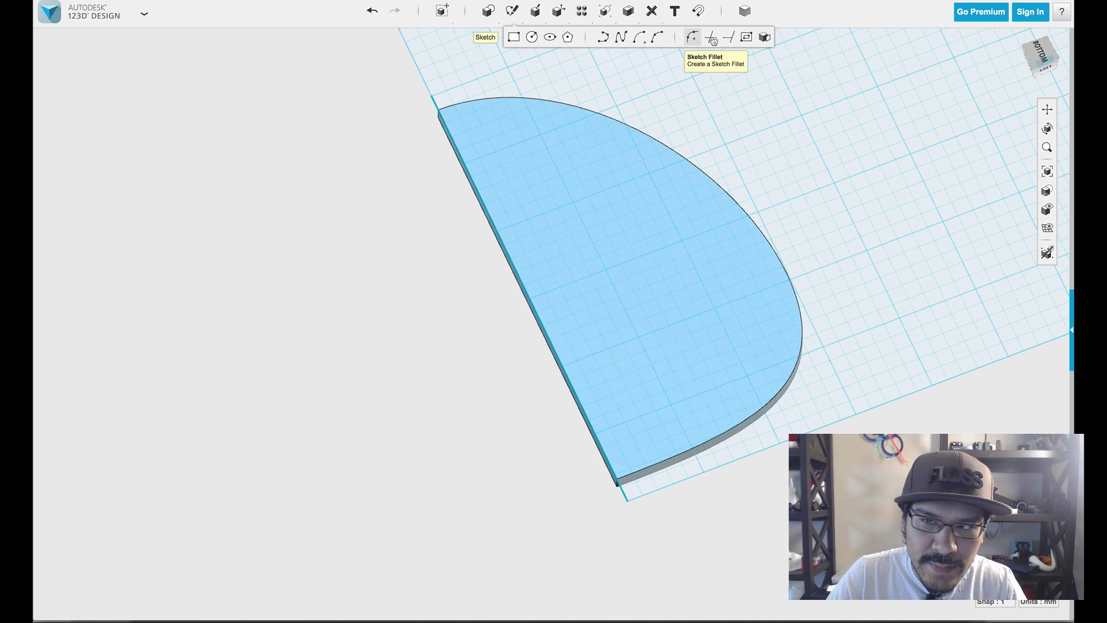
left_click(770, 38)
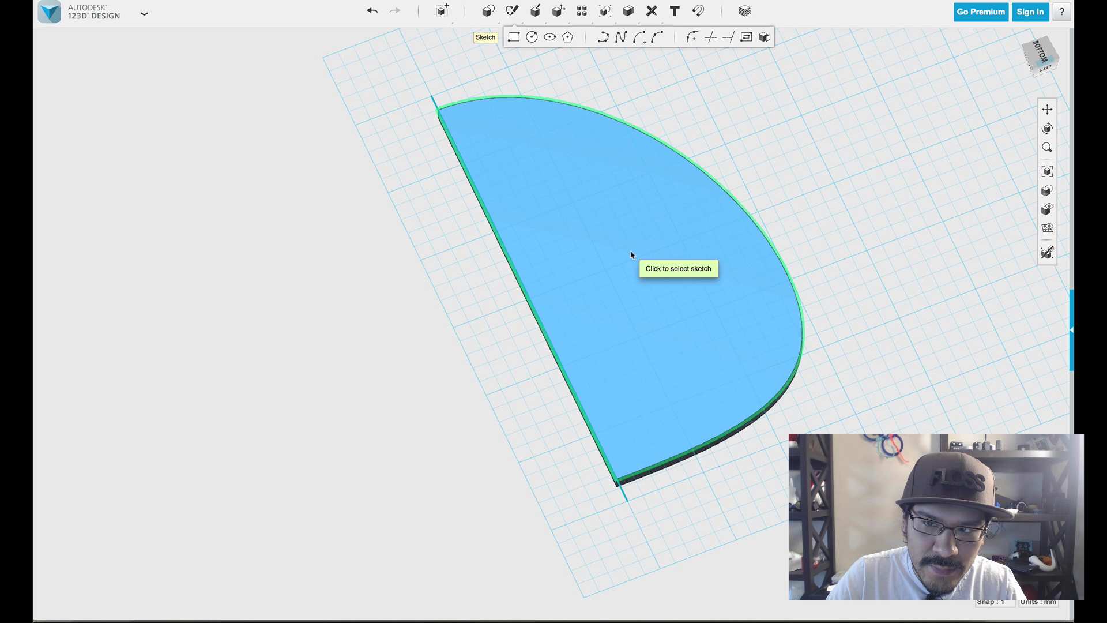
left_click(660, 227)
left_click(689, 204)
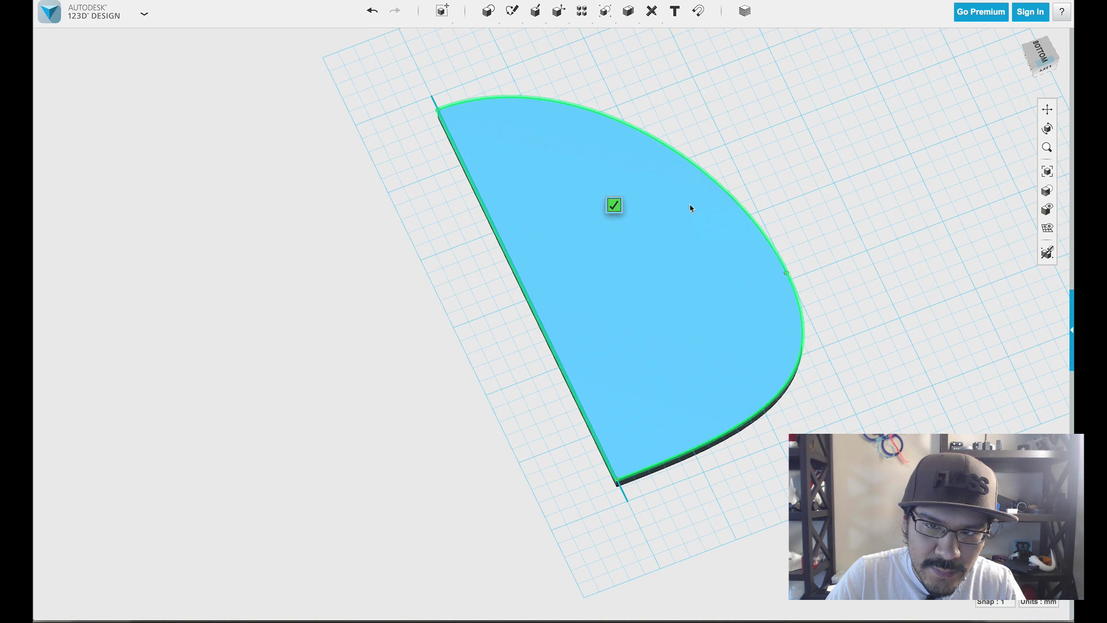
left_click(614, 205)
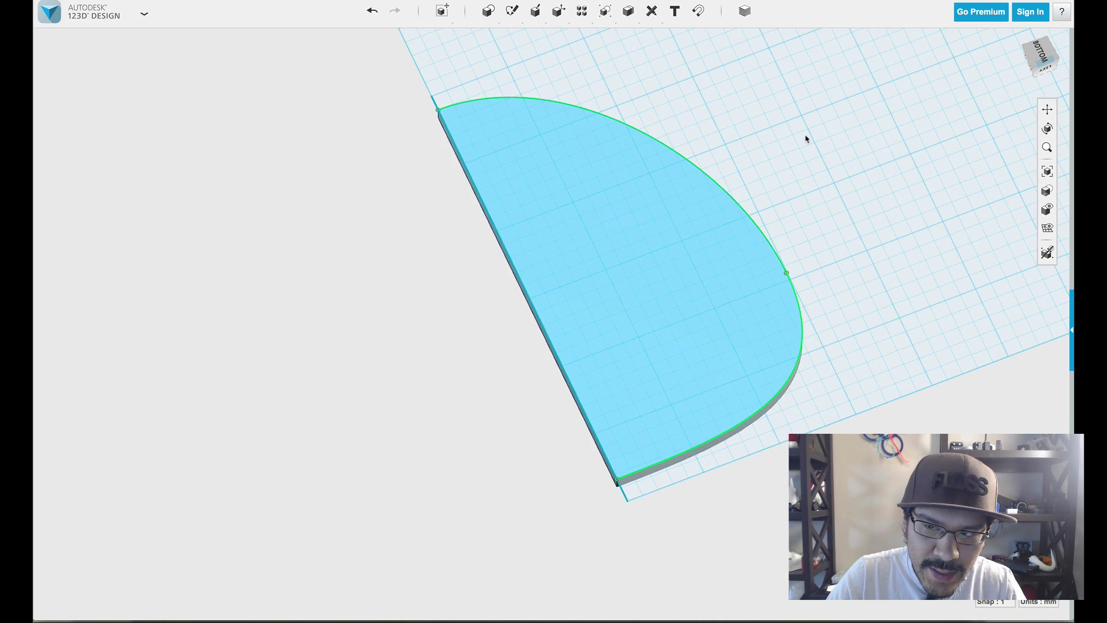
Delete the remaining half solid so only the projected half-face sketch and centre line are left.
right_click_drag(843, 176, 669, 152)
mouse_move(254, 253)
right_mouse_down()
mouse_move(226, 191)
mouse_move(390, 361)
right_mouse_up()
left_click(434, 324)
key("Delete")
Revolve the half-face profile 360 degrees about the straight centre line to form the solid head.
mouse_move(434, 324)
right_mouse_down()
mouse_move(529, 304)
mouse_move(442, 306)
mouse_move(508, 261)
right_mouse_up()
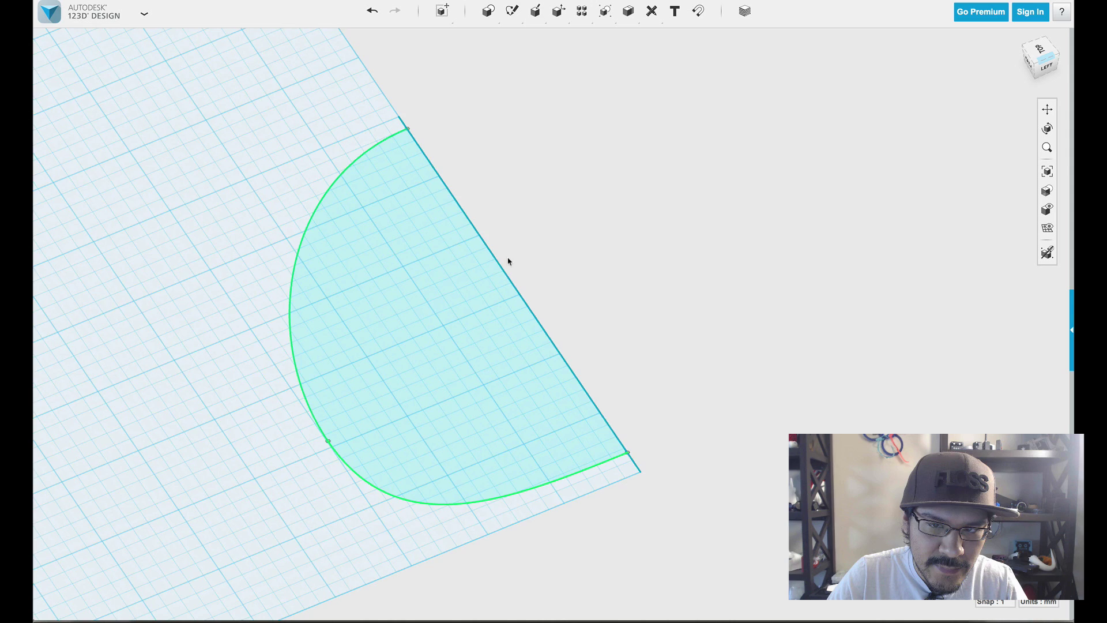
scroll(473, 228, "up", 2)
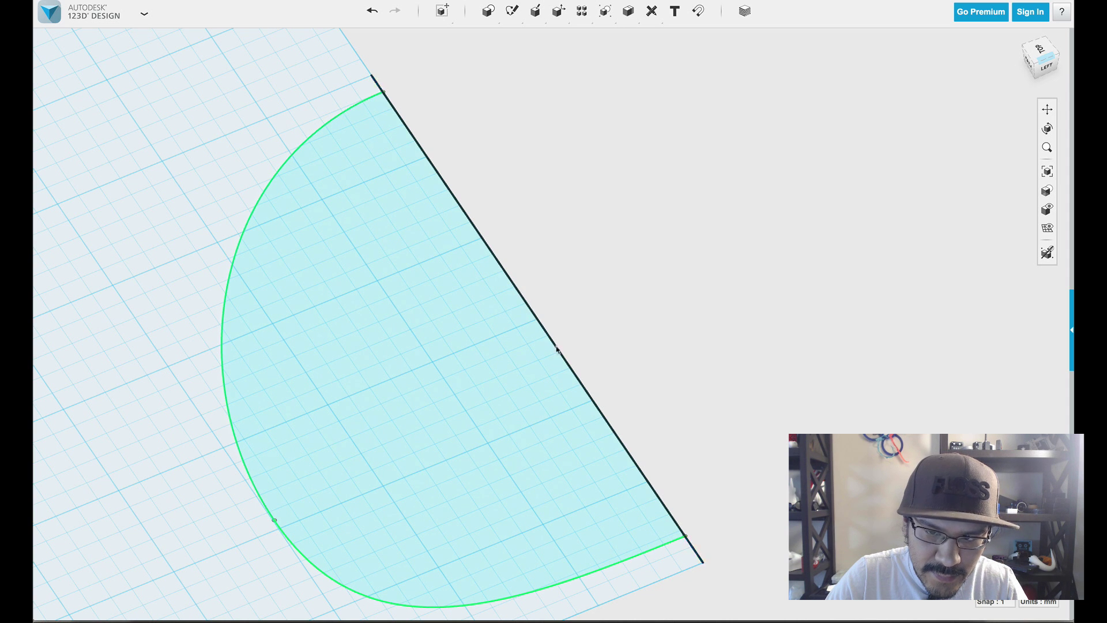
mouse_move(561, 434)
right_mouse_down()
mouse_move(507, 408)
mouse_move(491, 370)
right_mouse_up()
left_click(489, 371)
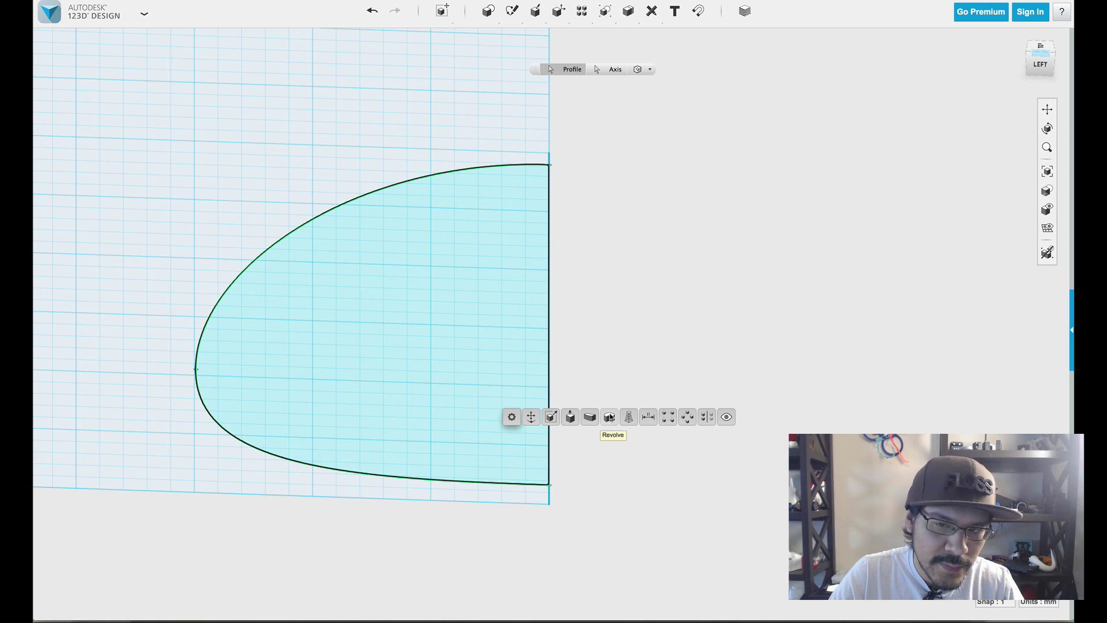
left_click(429, 298)
right_click_drag(462, 311, 694, 545)
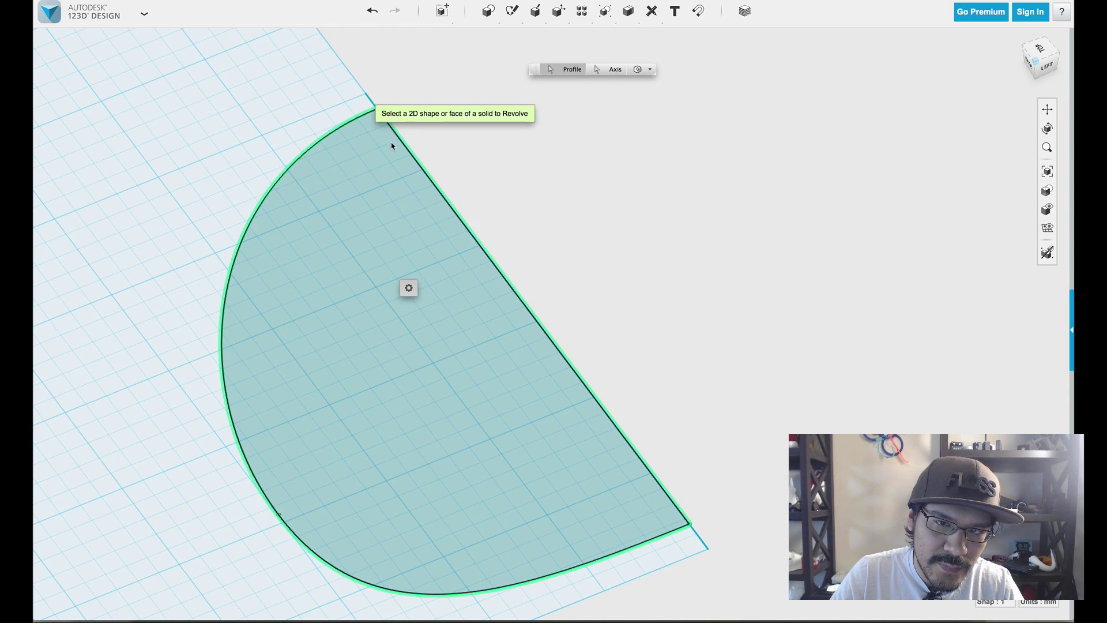
right_click_drag(483, 401, 466, 402)
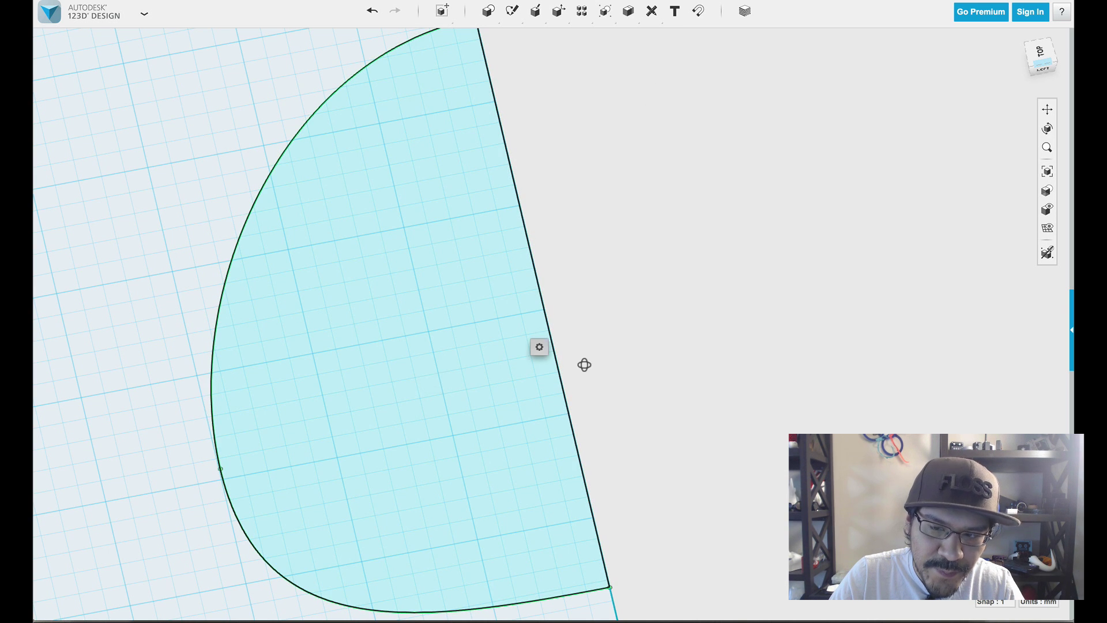
right_click_drag(584, 365, 686, 497)
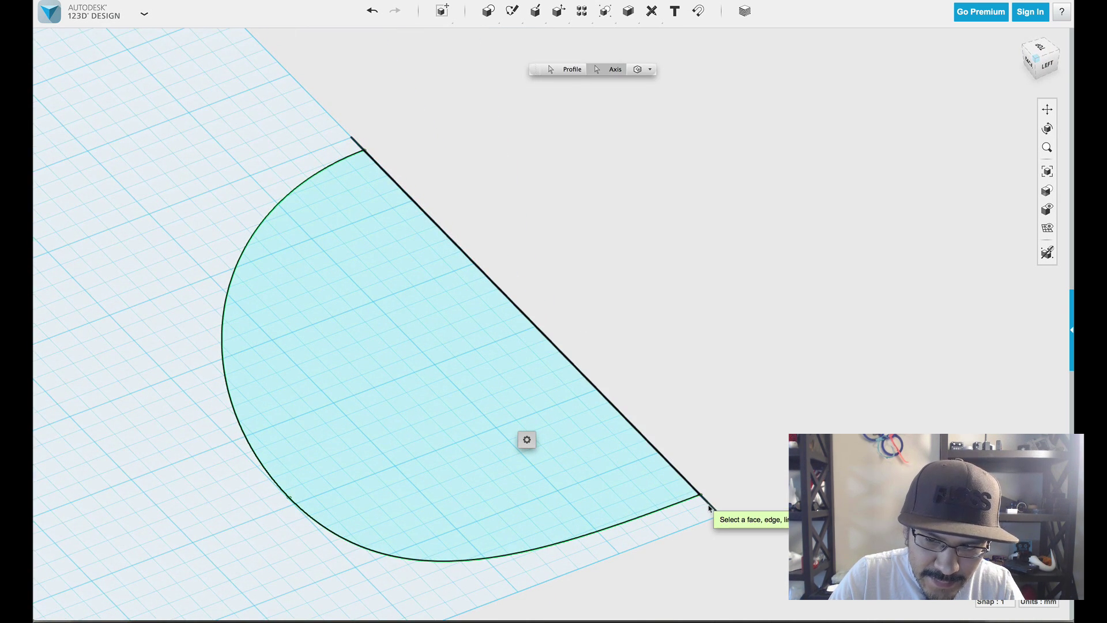
left_click(709, 505)
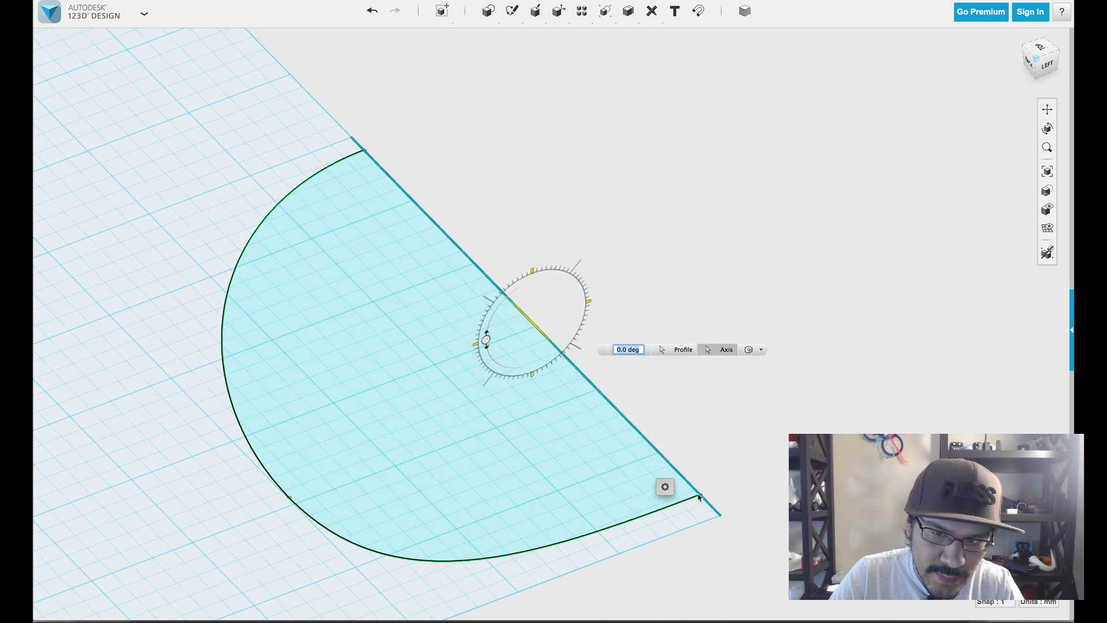
right_click_drag(521, 196, 515, 332)
scroll(495, 309, "up", 1)
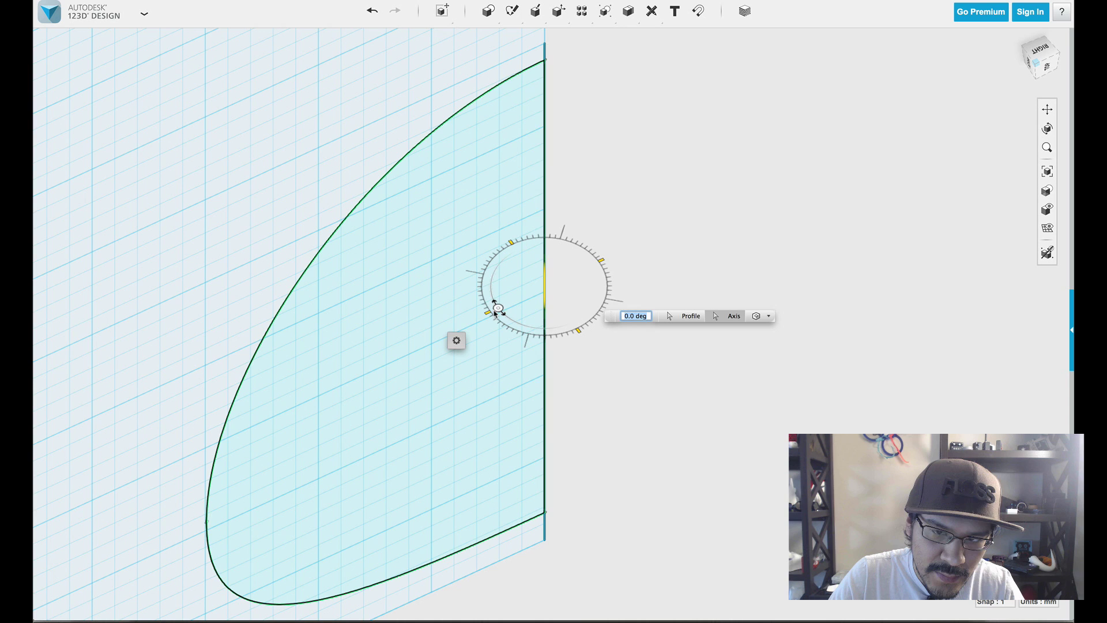
left_click_drag(498, 308, 609, 305)
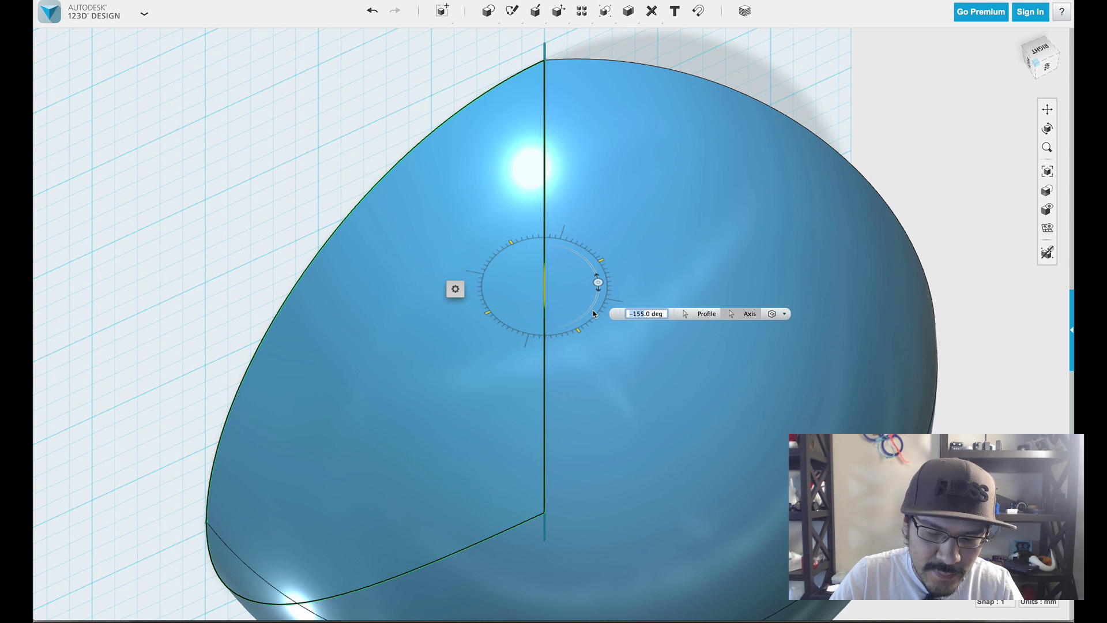
type("360")
key("Return")
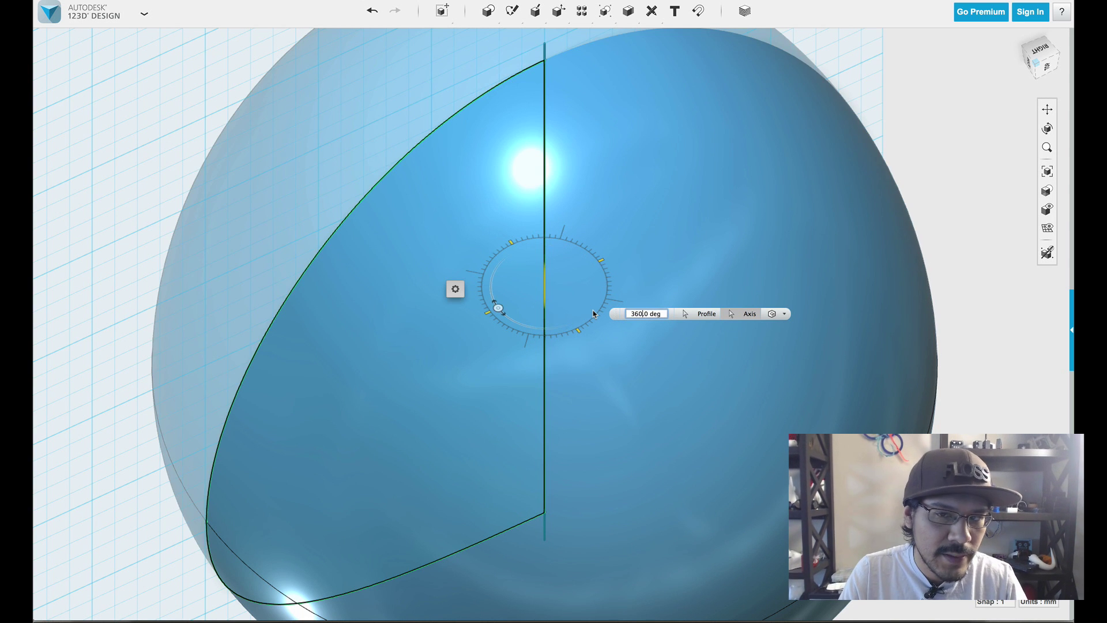
Rotate the revolved head solid upright so its axis is vertical, with the broad end down and the narrow end up.
scroll(965, 427, "down", 3)
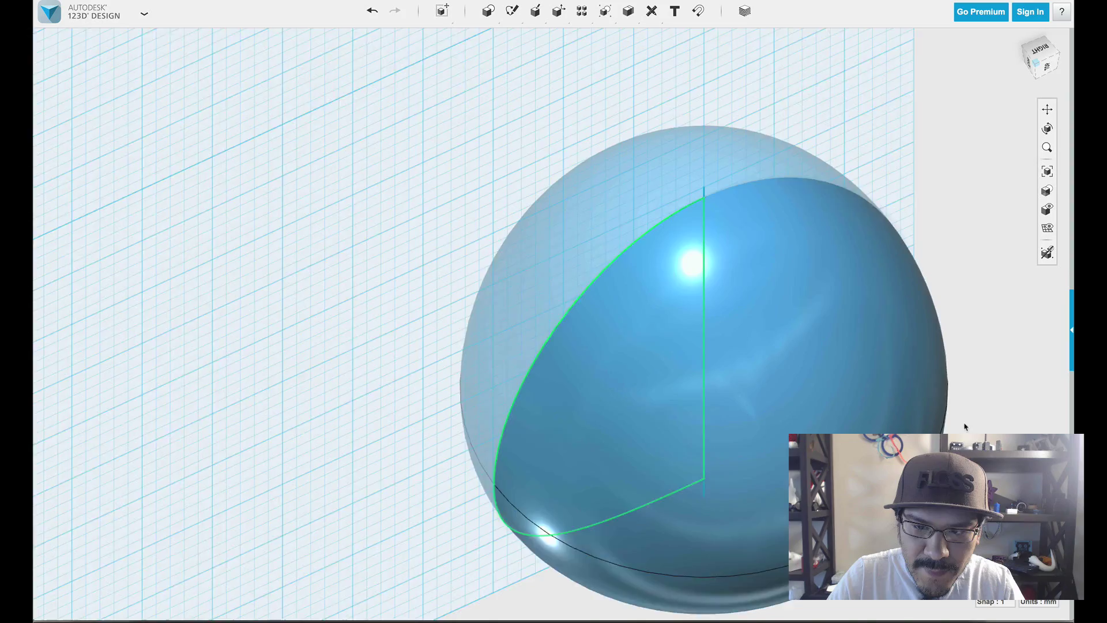
scroll(965, 426, "down", 2)
right_click_drag(965, 427, 863, 432)
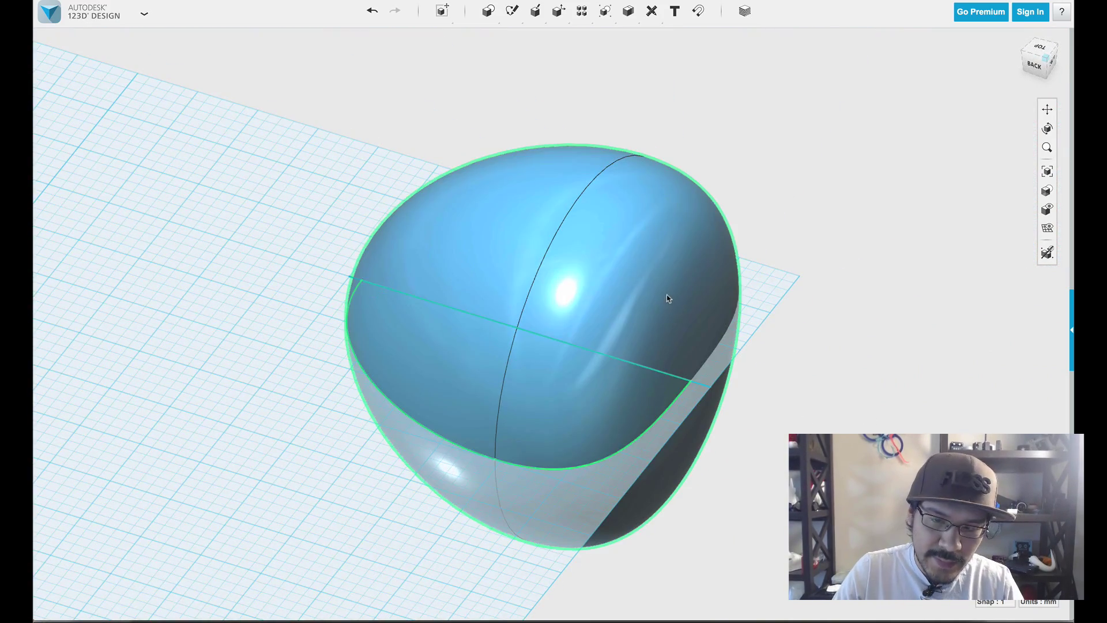
right_click_drag(660, 280, 643, 370)
left_click(636, 347)
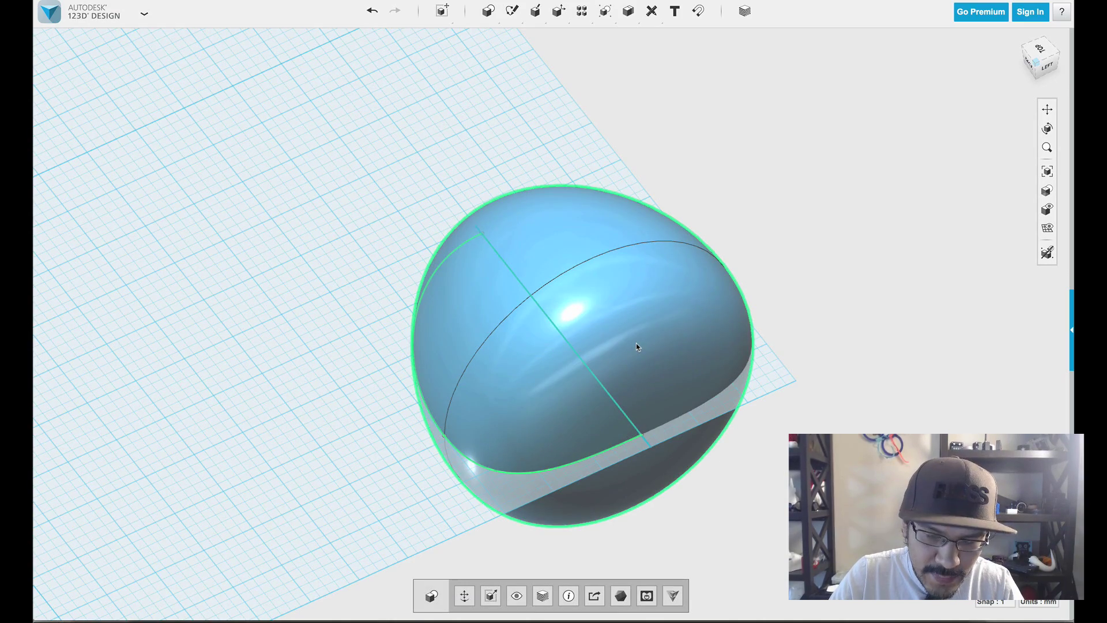
right_click_drag(738, 346, 773, 399)
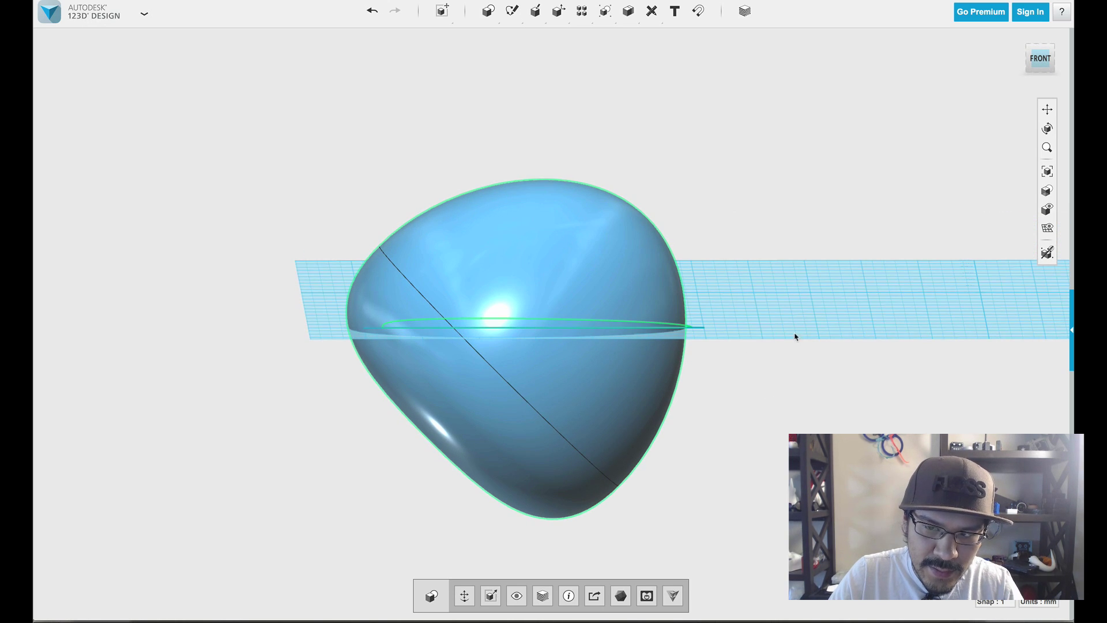
right_click_drag(794, 336, 810, 343)
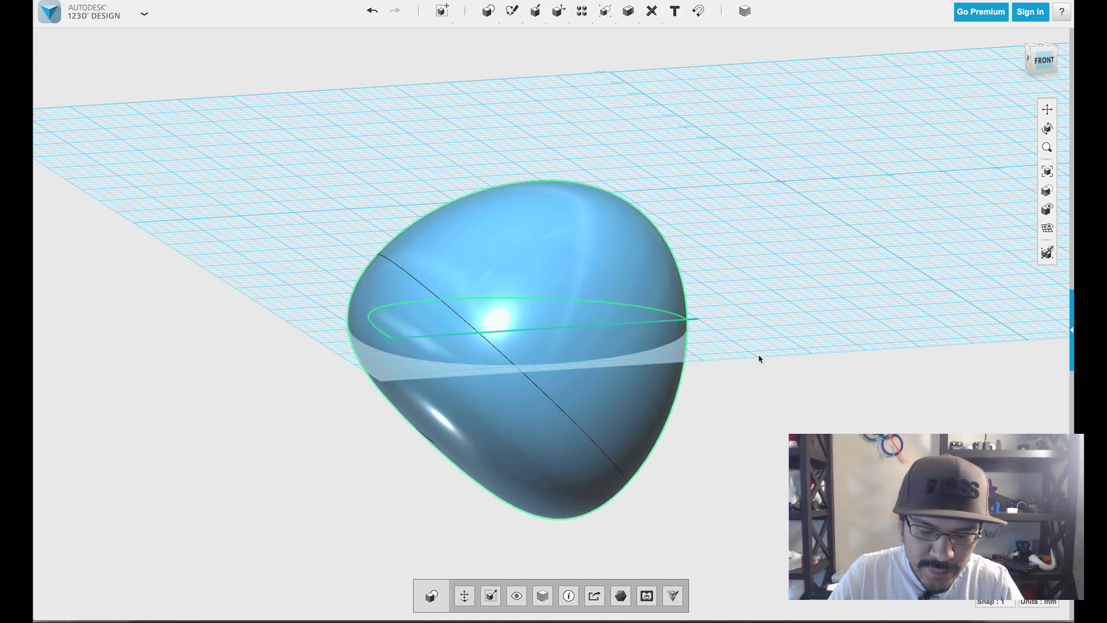
mouse_move(759, 359)
right_mouse_down()
mouse_move(733, 366)
mouse_move(749, 366)
right_mouse_up()
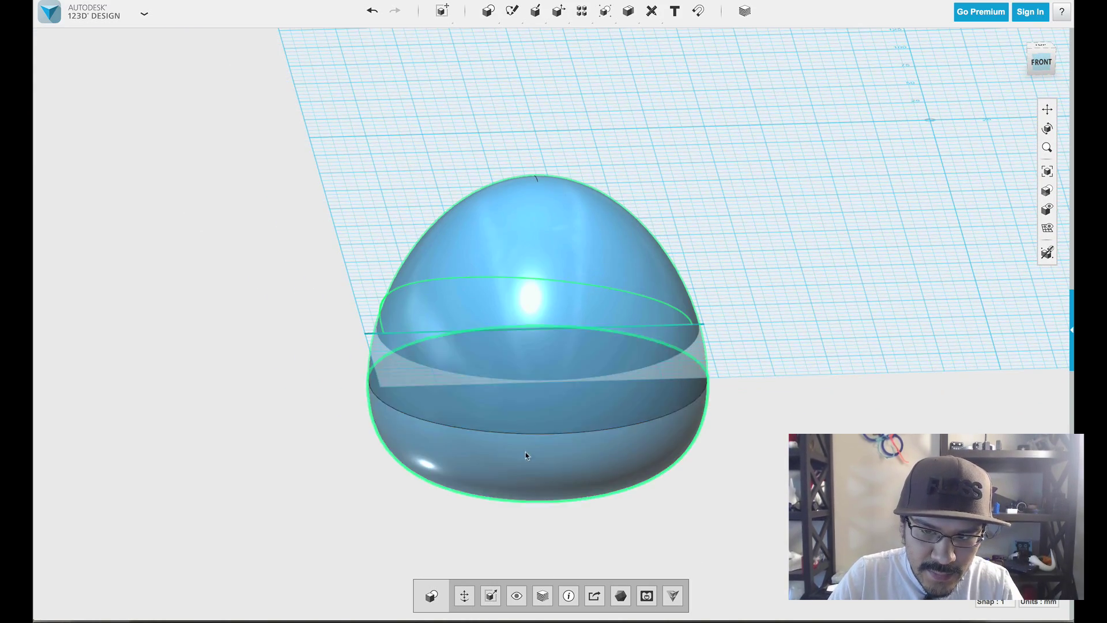
right_click_drag(237, 338, 381, 397)
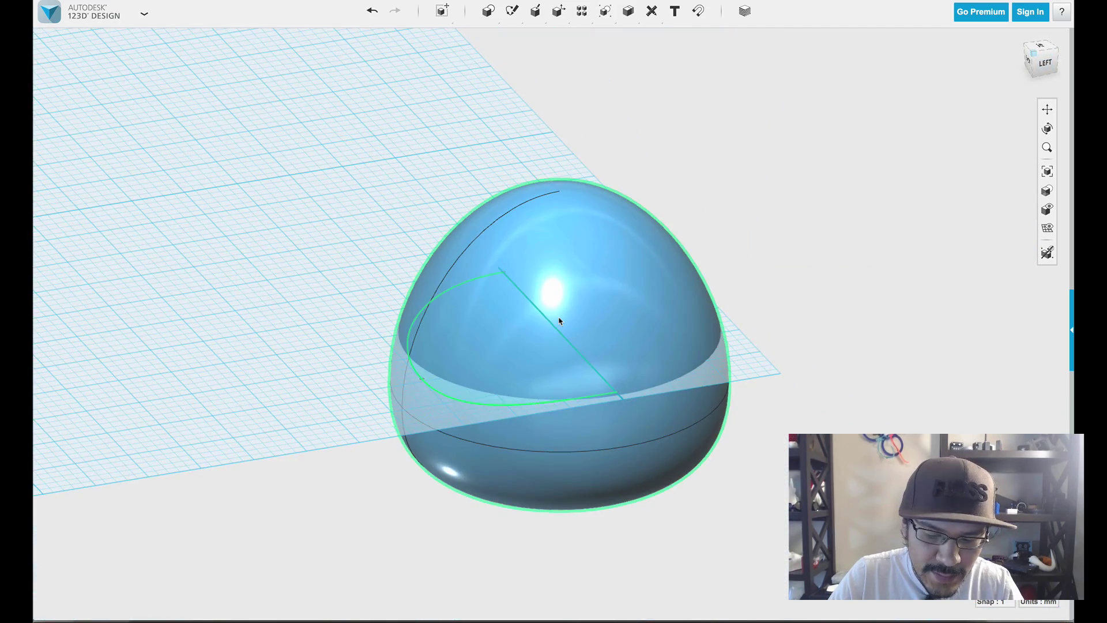
Drop the head solid onto the grid plane and delete the leftover half-face sketch.
left_click(560, 321)
key("d")
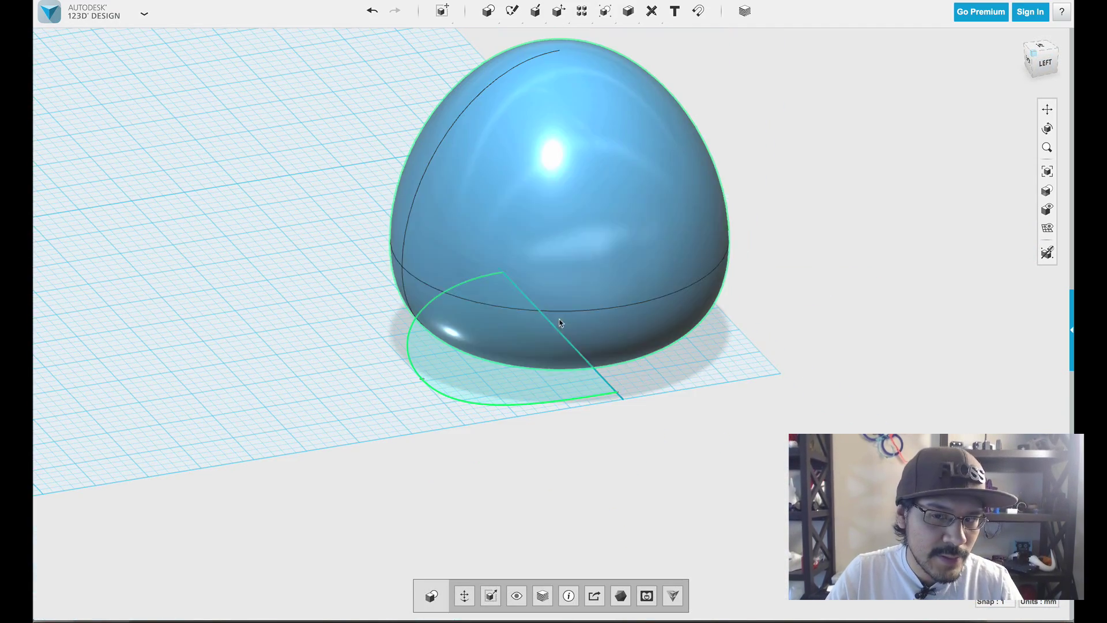
right_click_drag(737, 375, 769, 298)
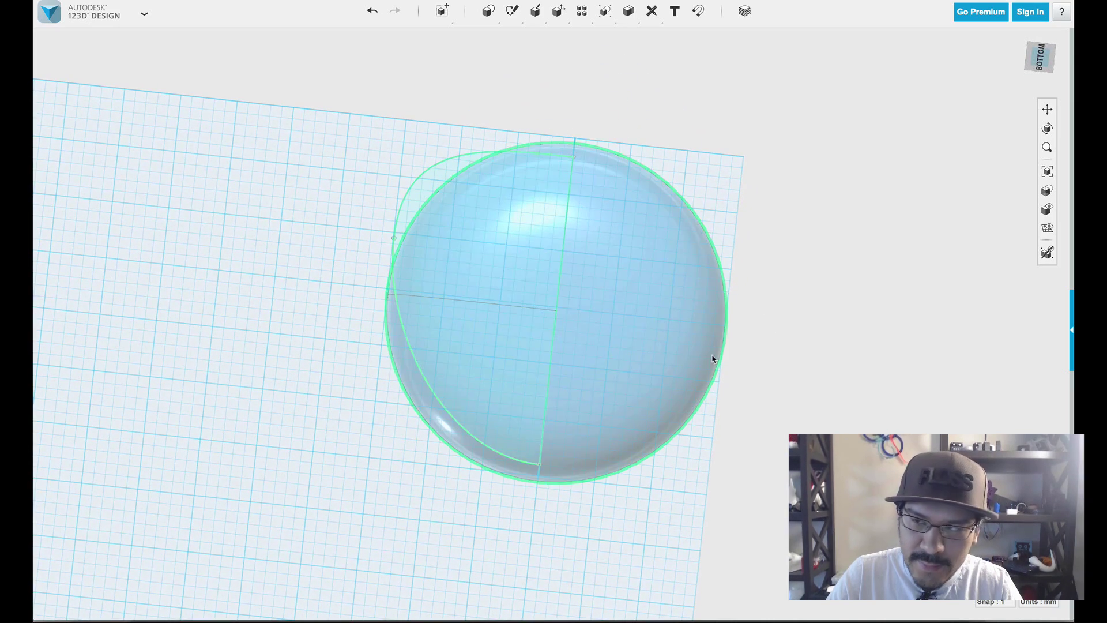
left_click(1048, 51)
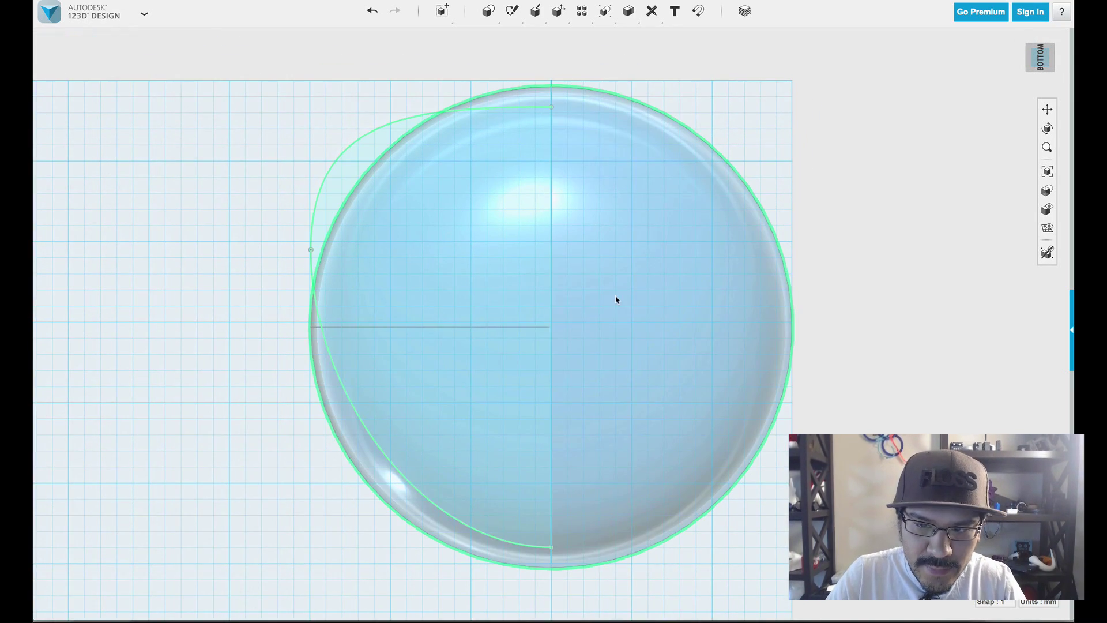
left_click(427, 163)
key("Delete")
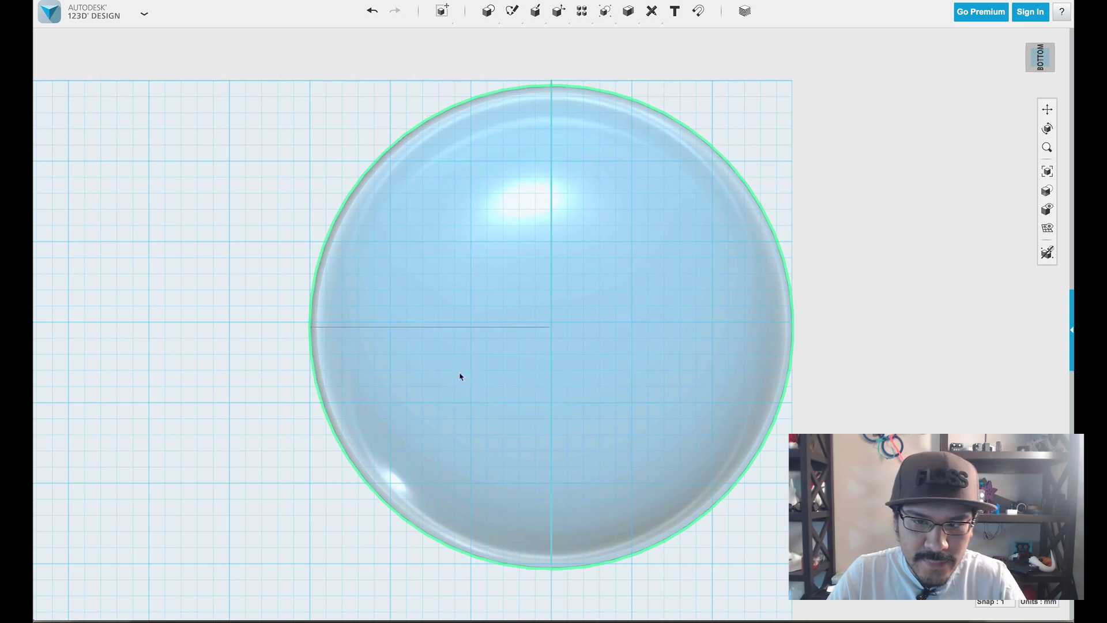
Try to move the head -1.60 mm along the centre line to align its seam with the grid line.
scroll(477, 321, "up", 1)
left_click(476, 267)
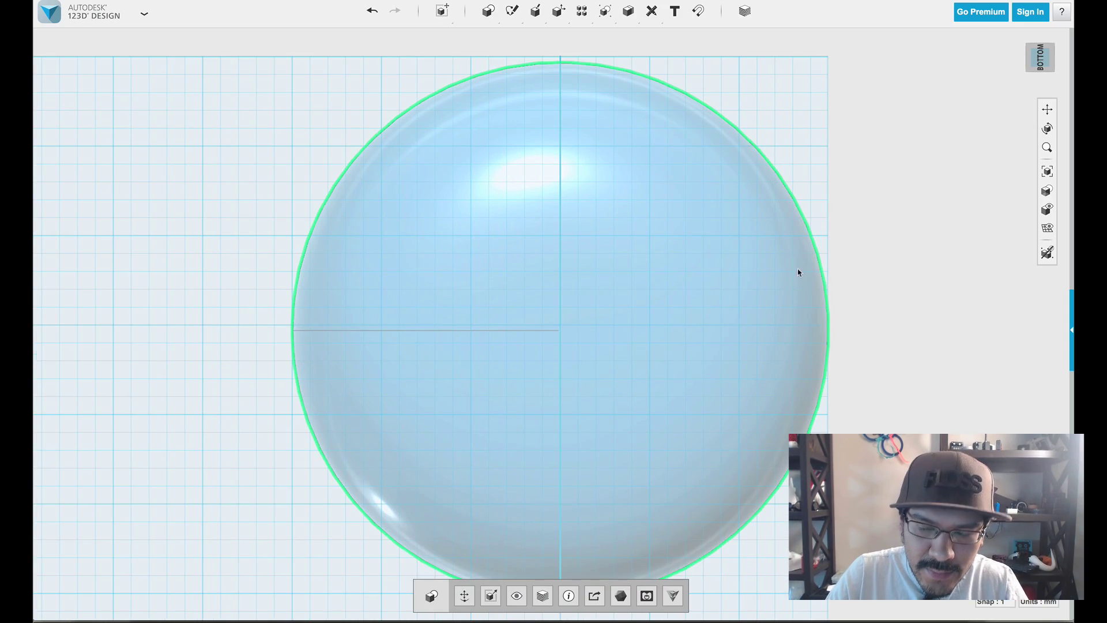
scroll(822, 293, "down", 2)
right_click_drag(822, 293, 726, 173)
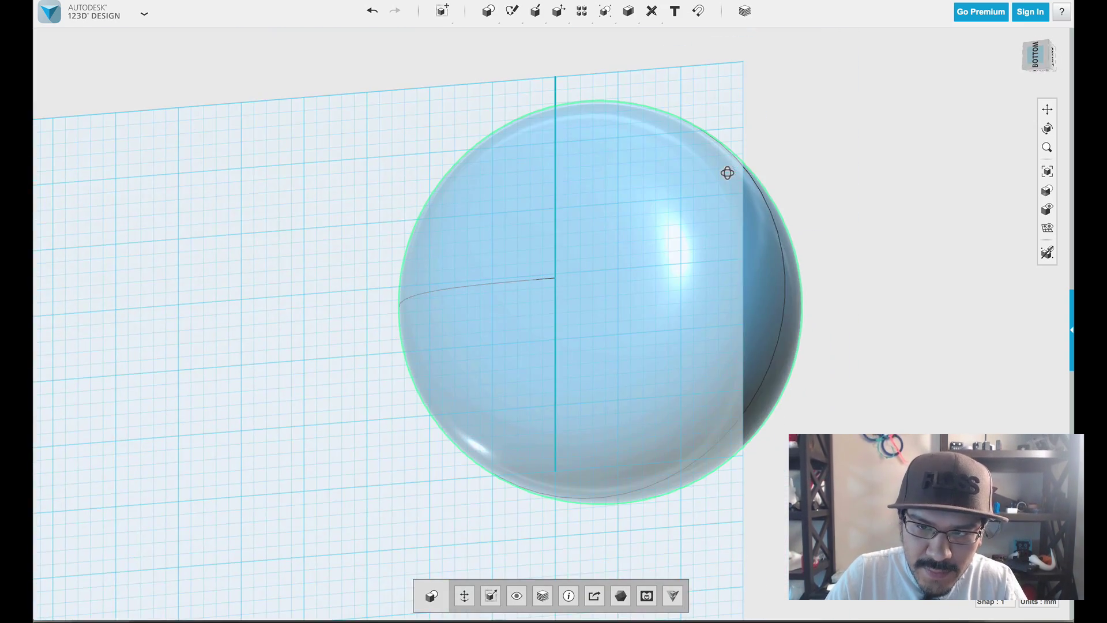
key("super+t")
left_click(1030, 57)
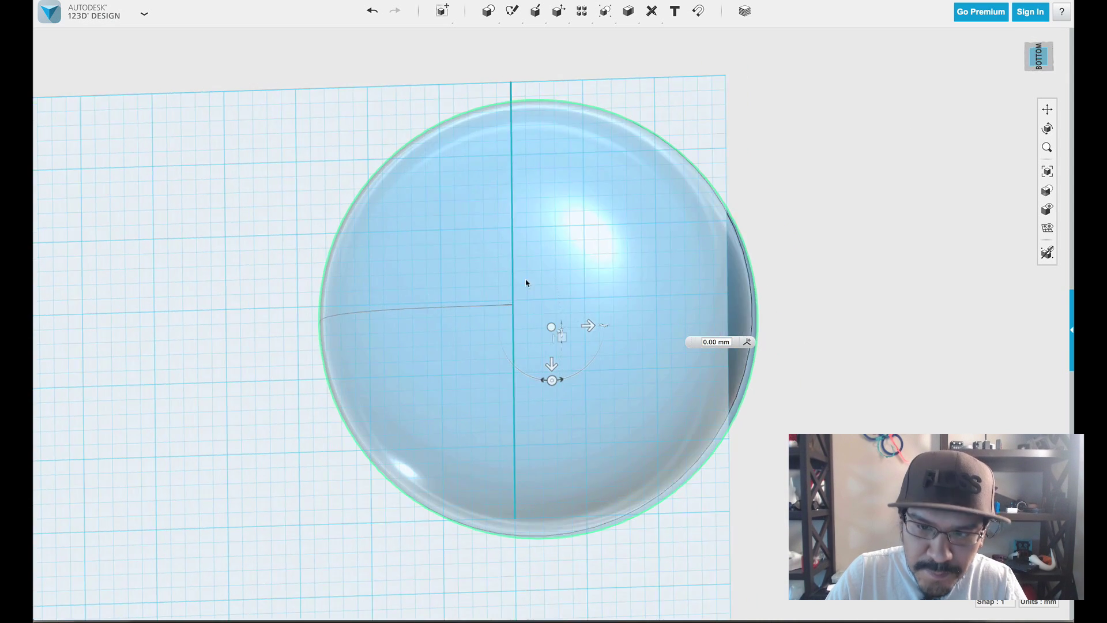
scroll(634, 342, "up", 4)
scroll(607, 341, "up", 2)
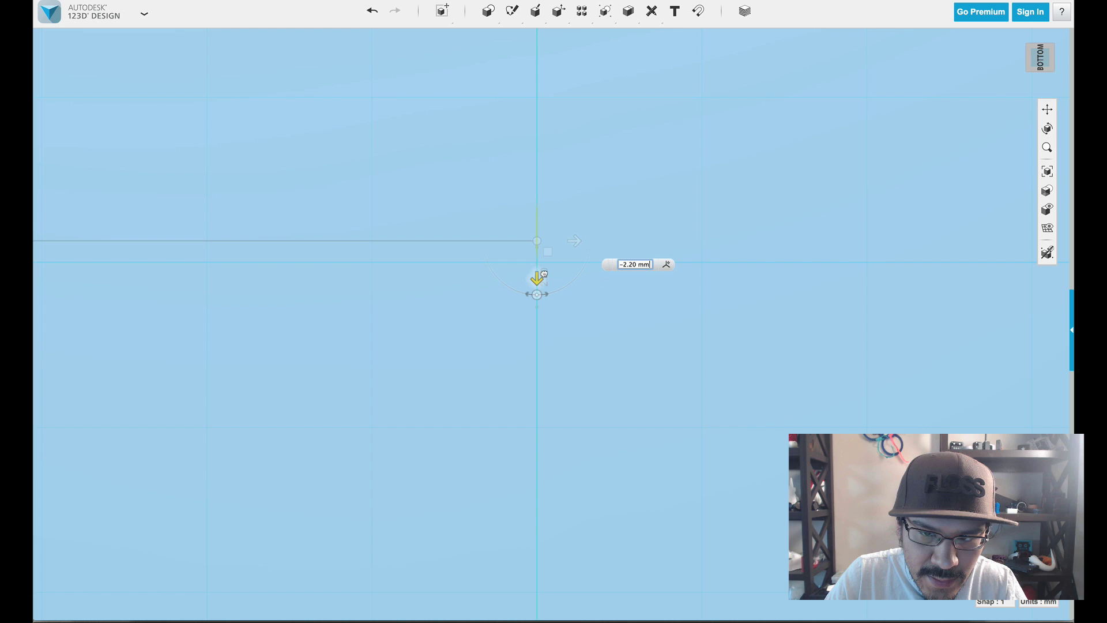
left_click_drag(549, 308, 549, 294)
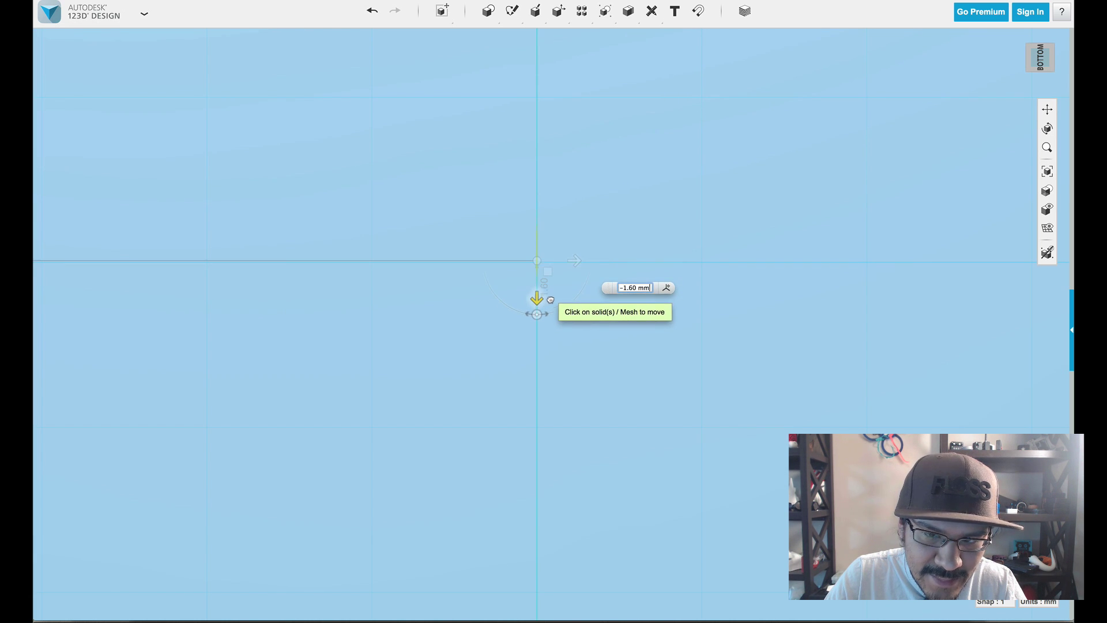
key("Escape")
scroll(615, 345, "down", 10)
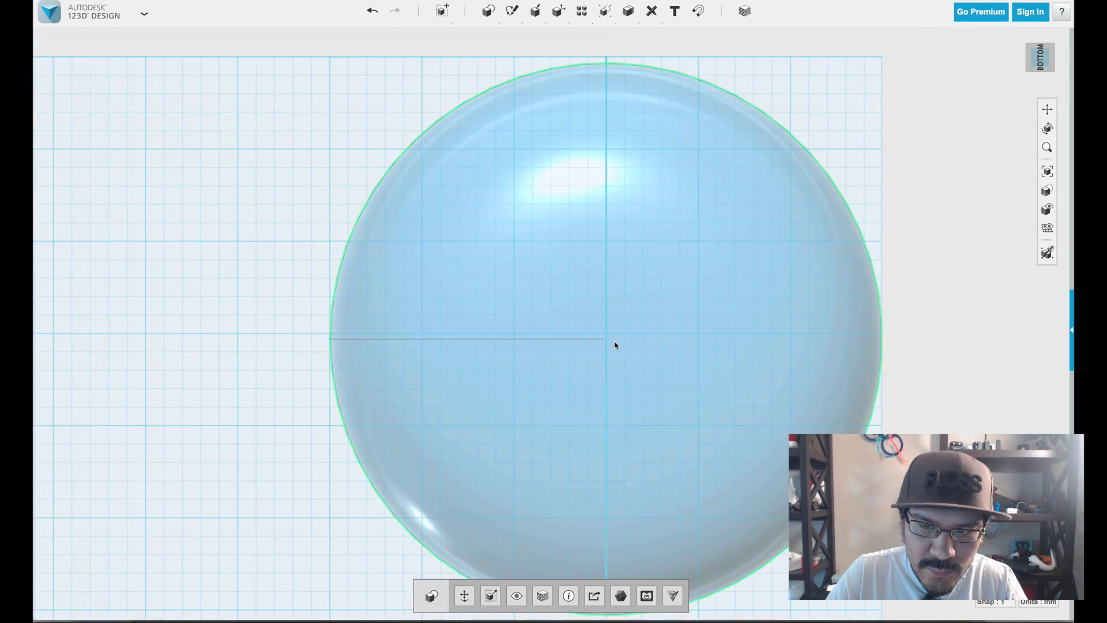
scroll(614, 345, "down", 1)
left_click(245, 249)
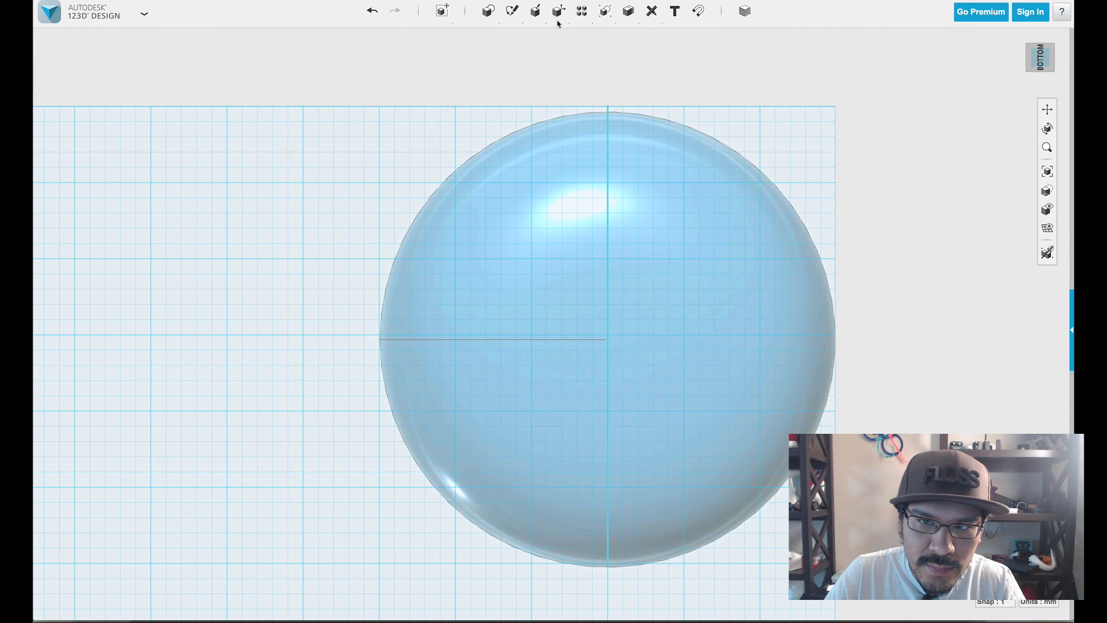
Insert a 20 x 20 x 20 mm box centred on the grid intersection beneath the head.
mouse_move(488, 12)
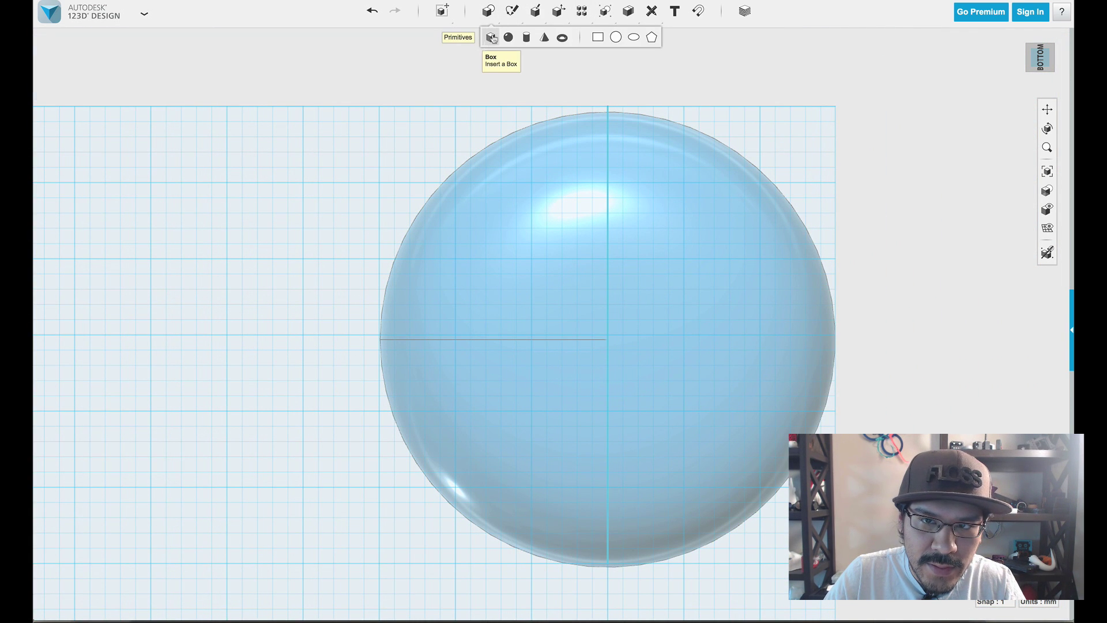
left_click(491, 38)
scroll(580, 328, "up", 5)
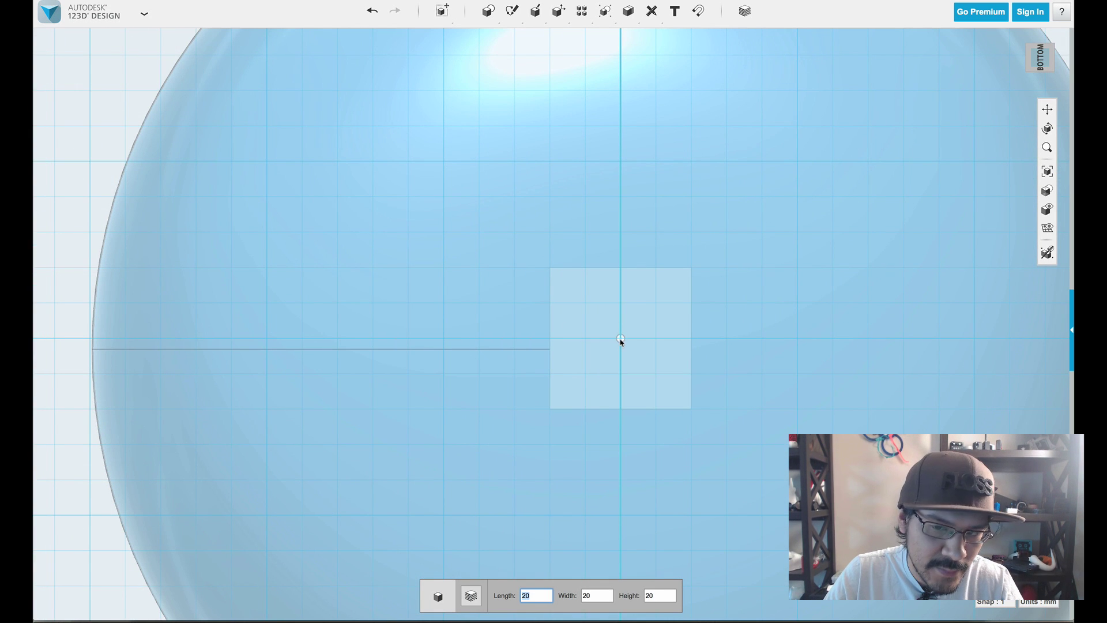
left_click(618, 342)
scroll(609, 346, "down", 5)
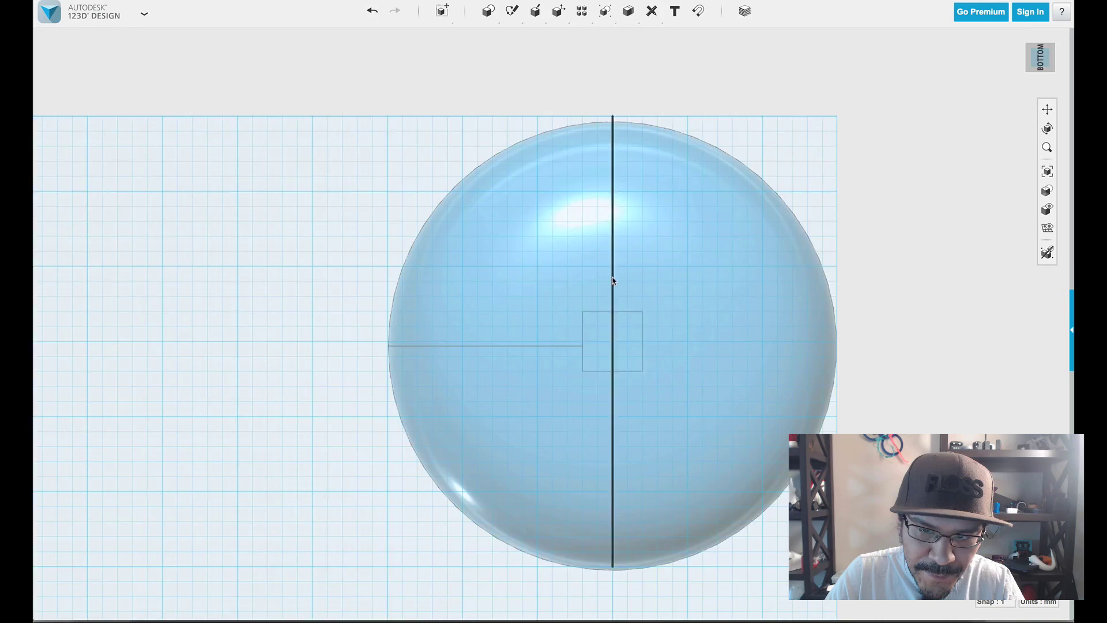
Move the head straight up until it is clear of the box.
right_click_drag(613, 281, 648, 437)
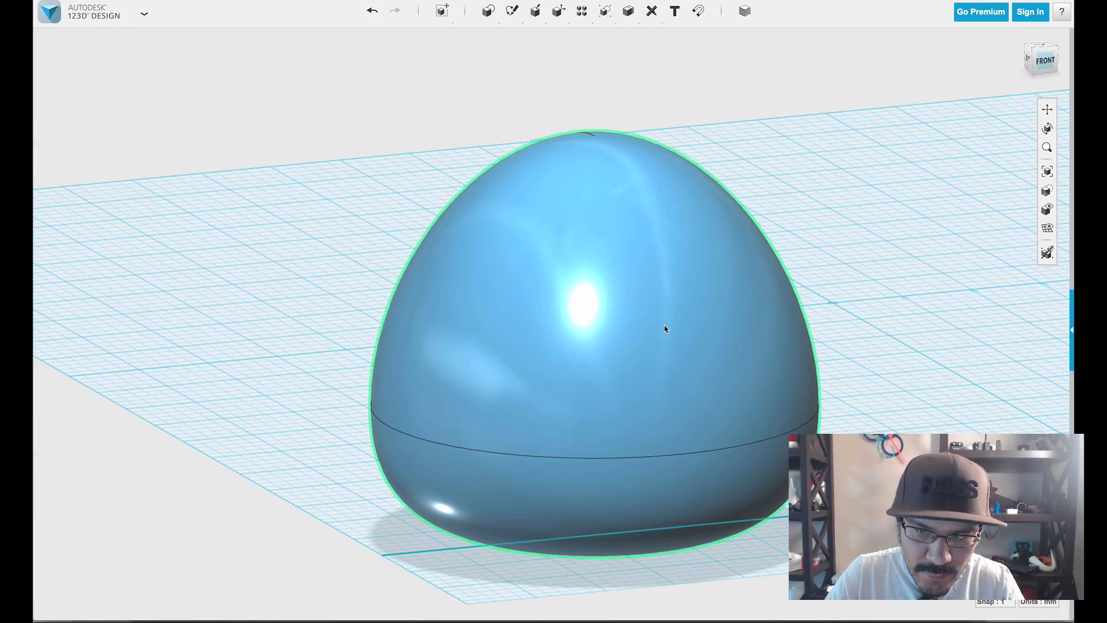
left_click(664, 328)
key("m")
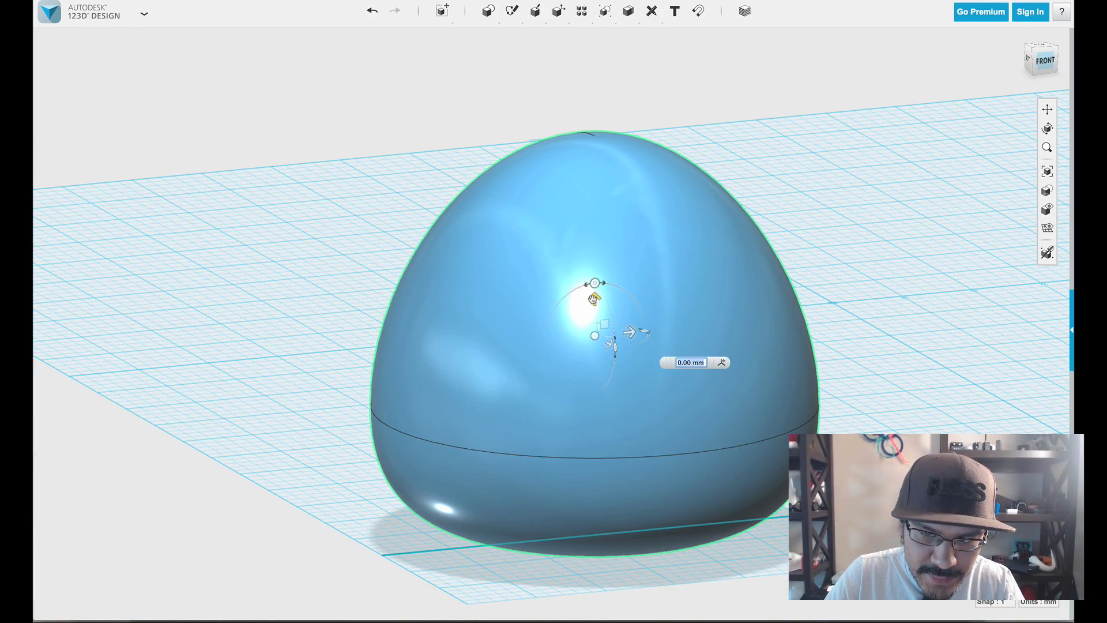
left_click_drag(594, 298, 593, 173)
left_click(338, 215)
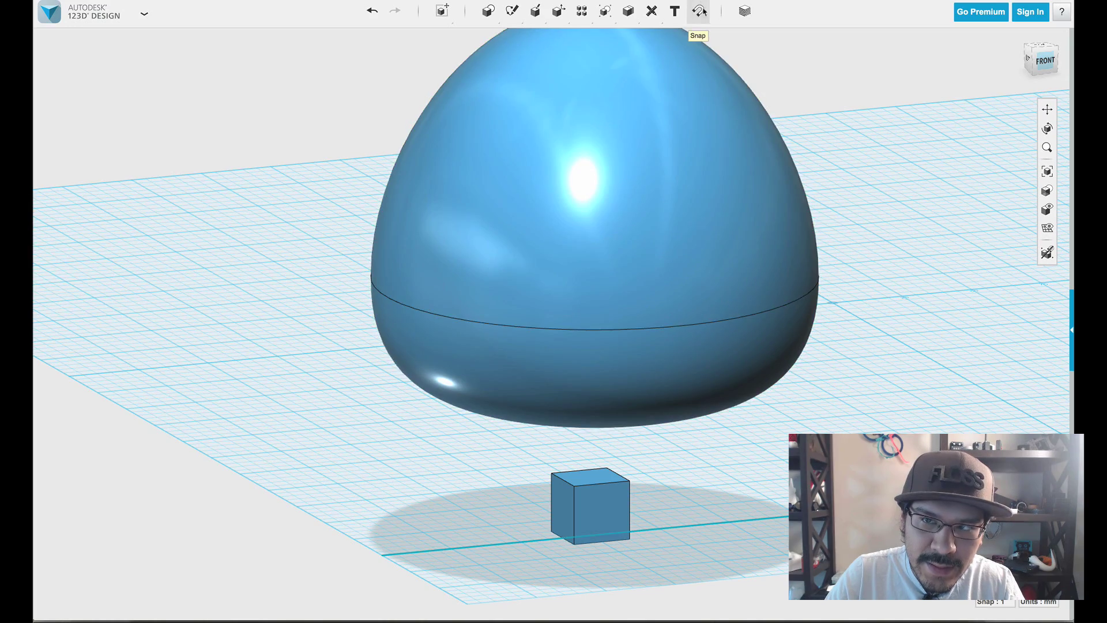
Snap the head's rounded underside face to the top face of the box, and delete the box.
left_click(699, 17)
right_click_drag(267, 309, 371, 257)
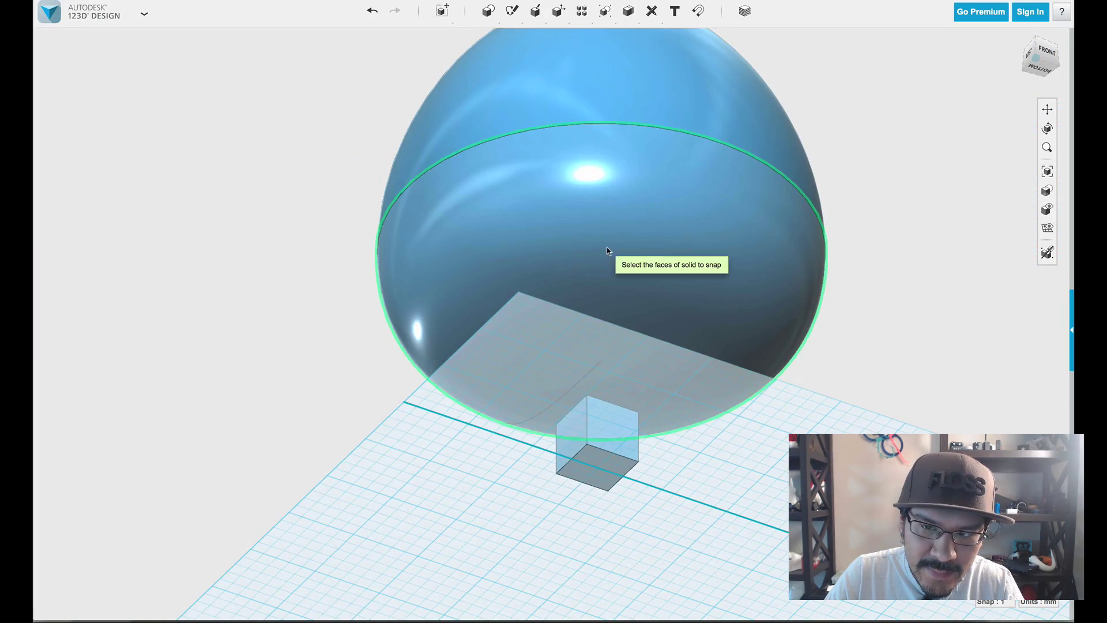
right_click_drag(359, 312, 380, 365)
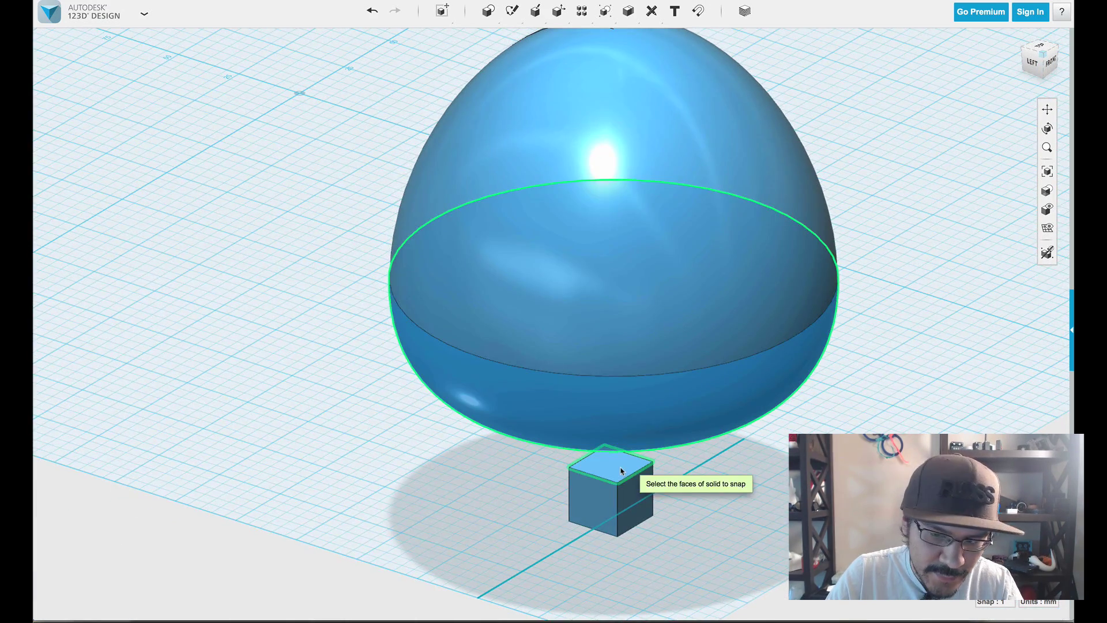
left_click(621, 470)
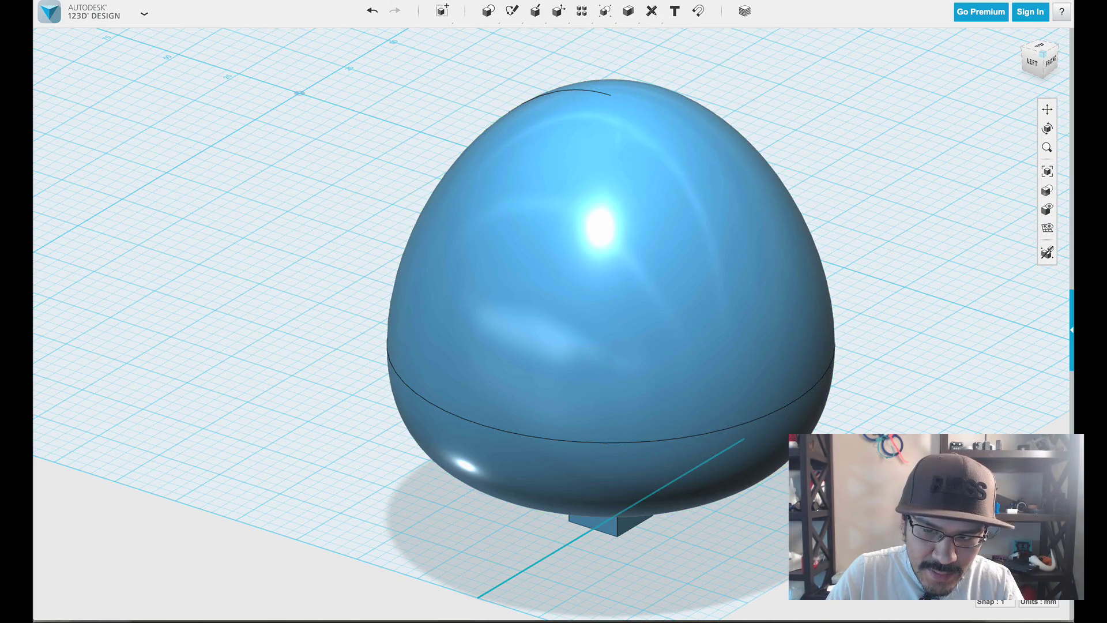
right_click_drag(980, 461, 906, 413)
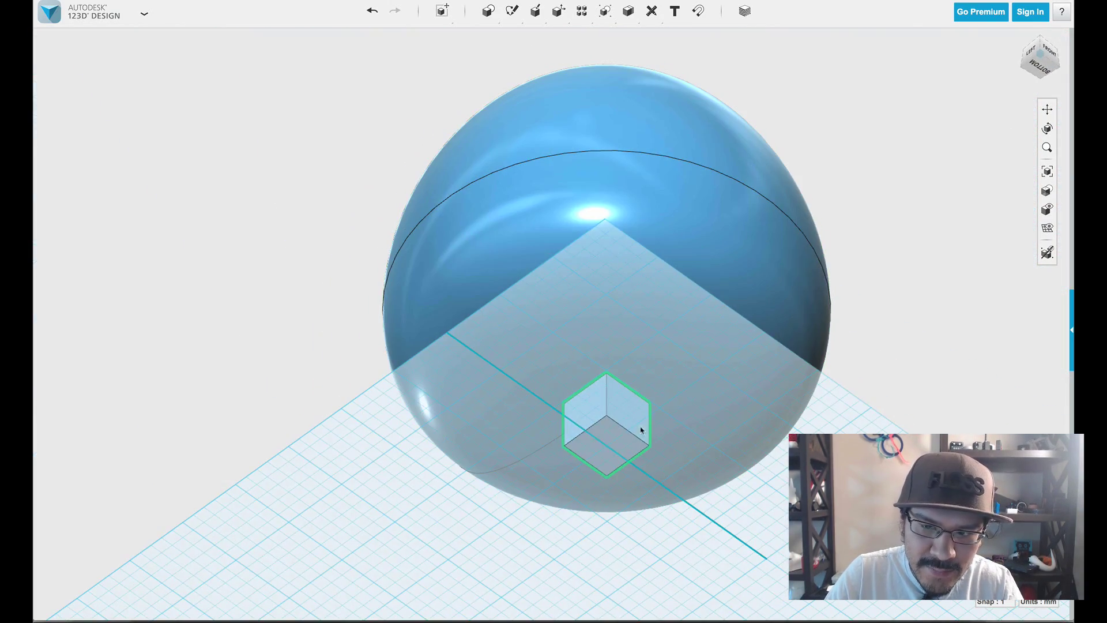
left_click(657, 306)
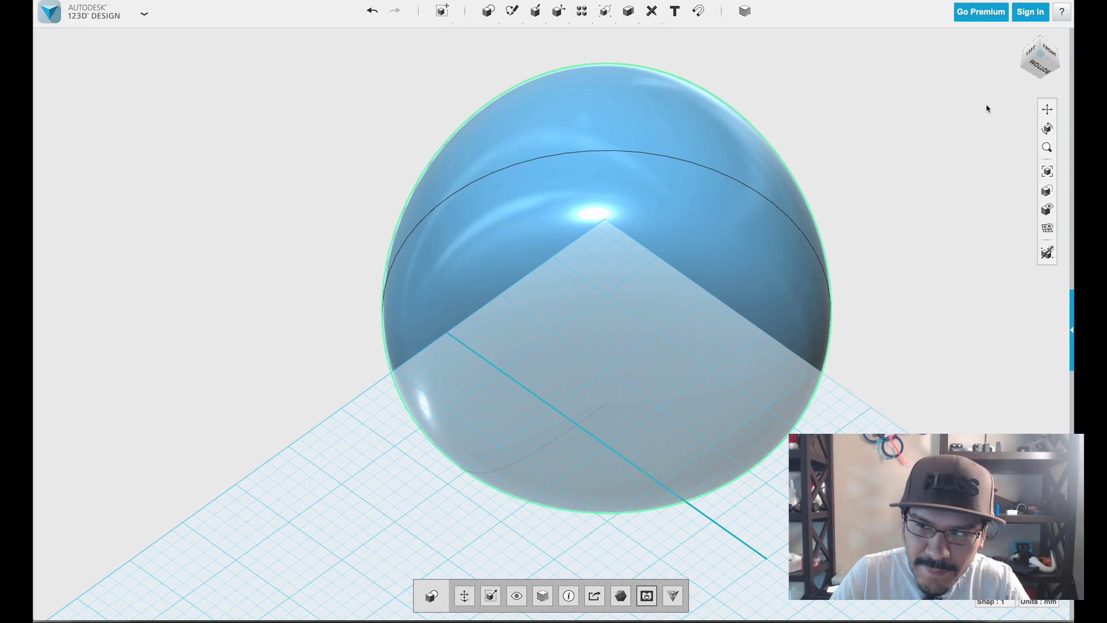
Check from below that the head's centre lines up with the grid intersection.
left_click(1033, 68)
key("ctrl+t")
scroll(548, 323, "up", 5)
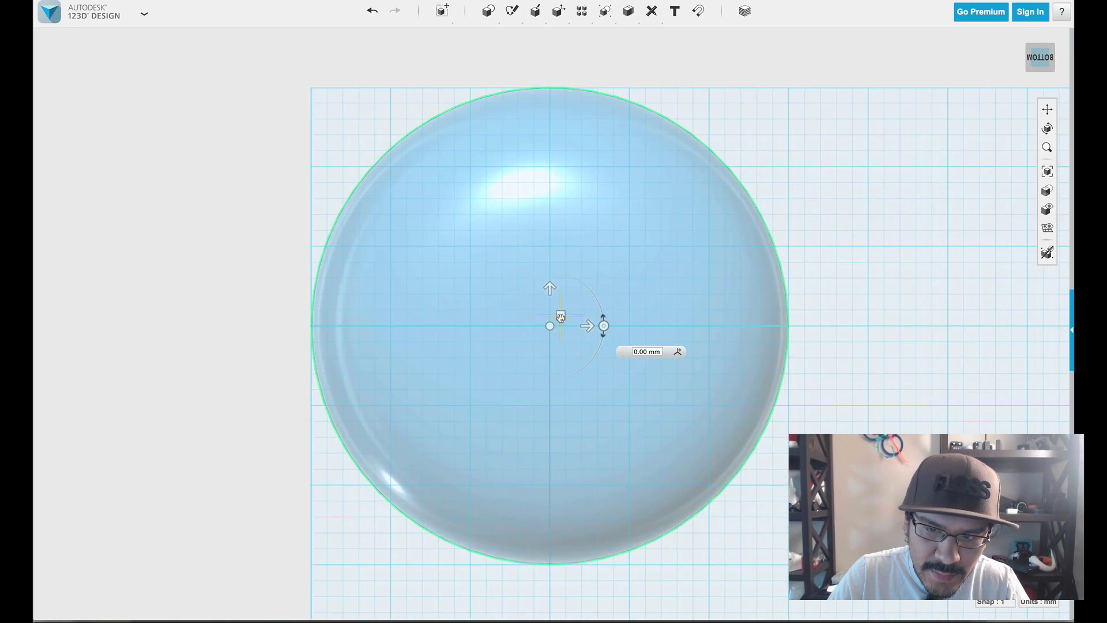
scroll(549, 337, "up", 3)
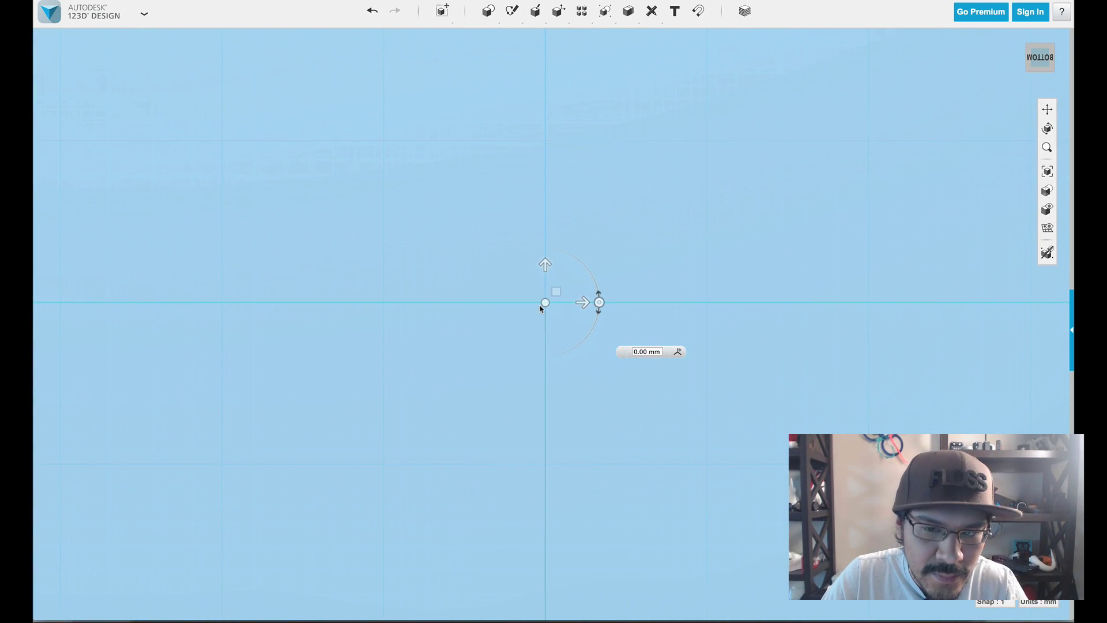
scroll(610, 247, "down", 10)
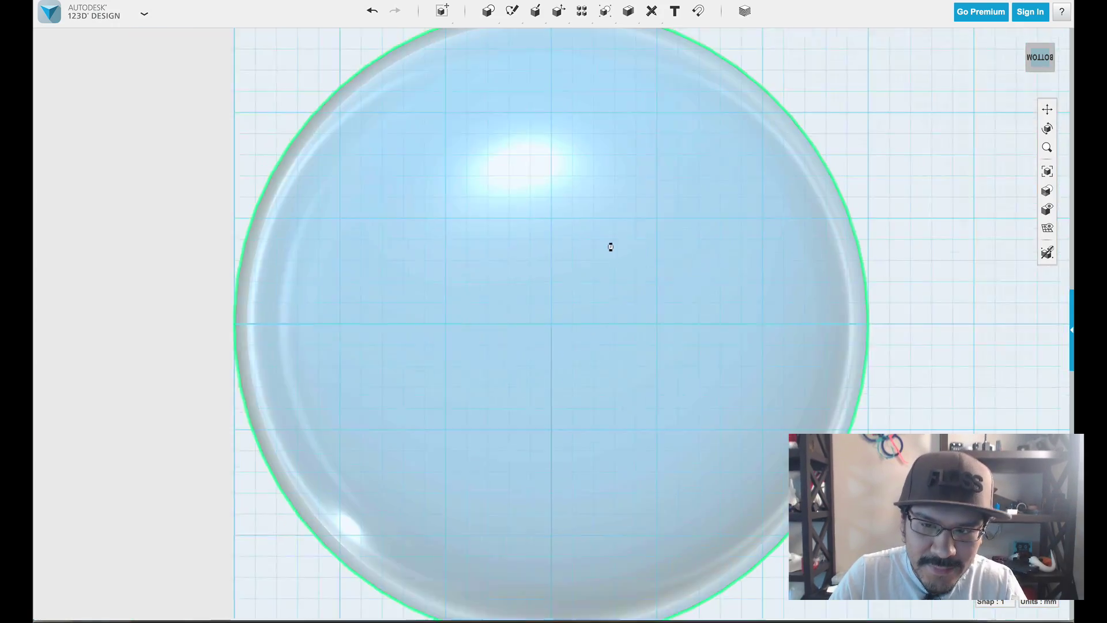
right_click_drag(605, 247, 678, 434)
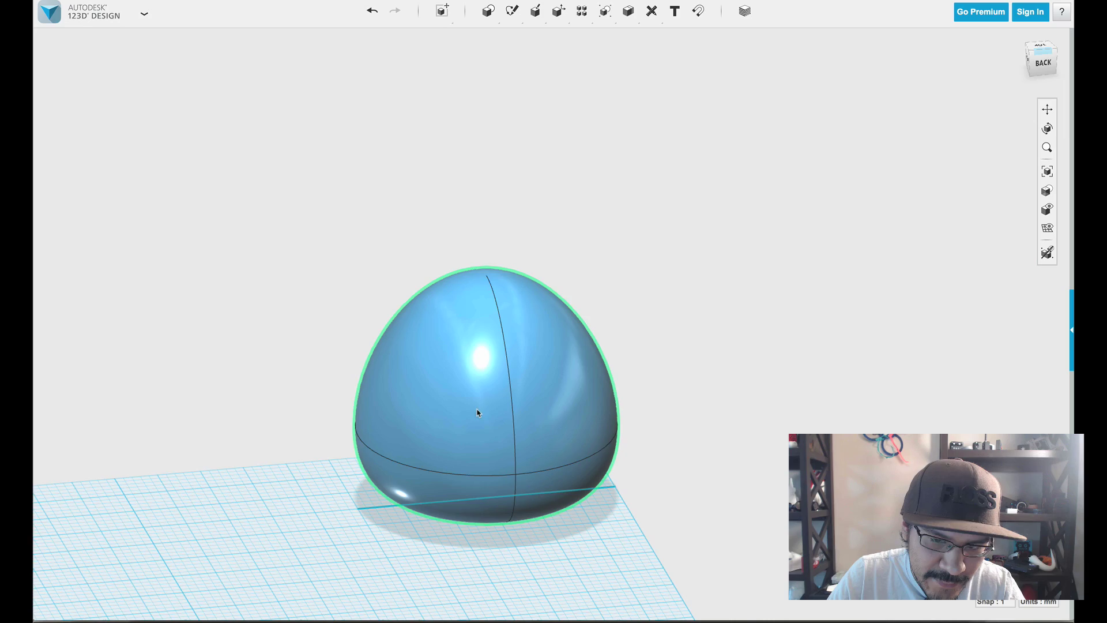
Insert a sphere larger than the head on the grid, at the end of the line beneath the head, overlapping the head's side.
right_click_drag(331, 304, 442, 398)
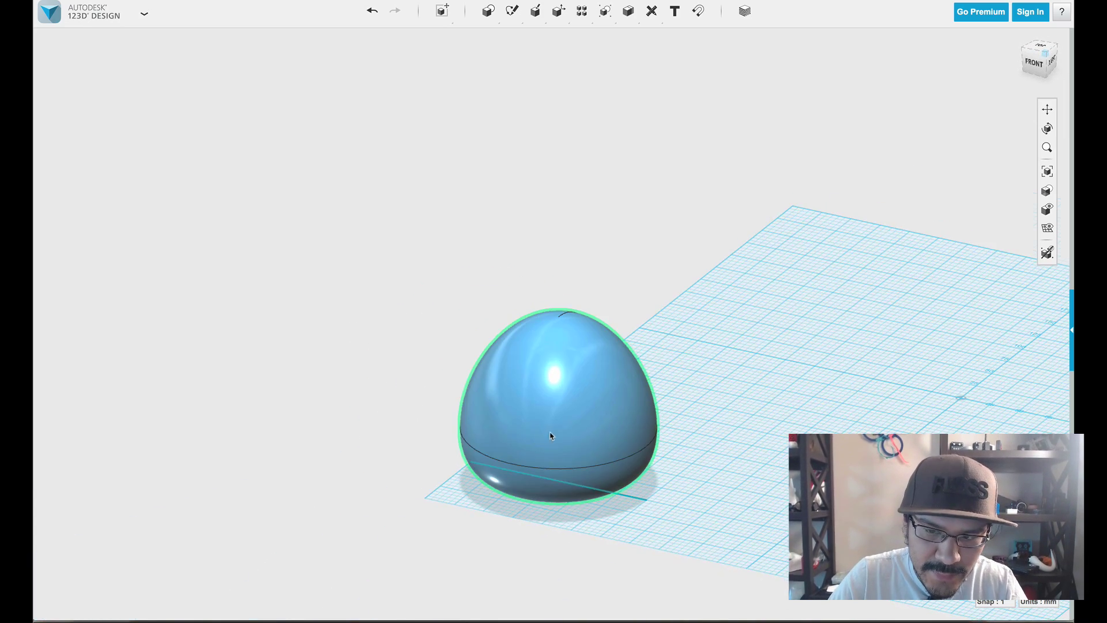
right_click_drag(551, 437, 699, 339)
mouse_move(487, 11)
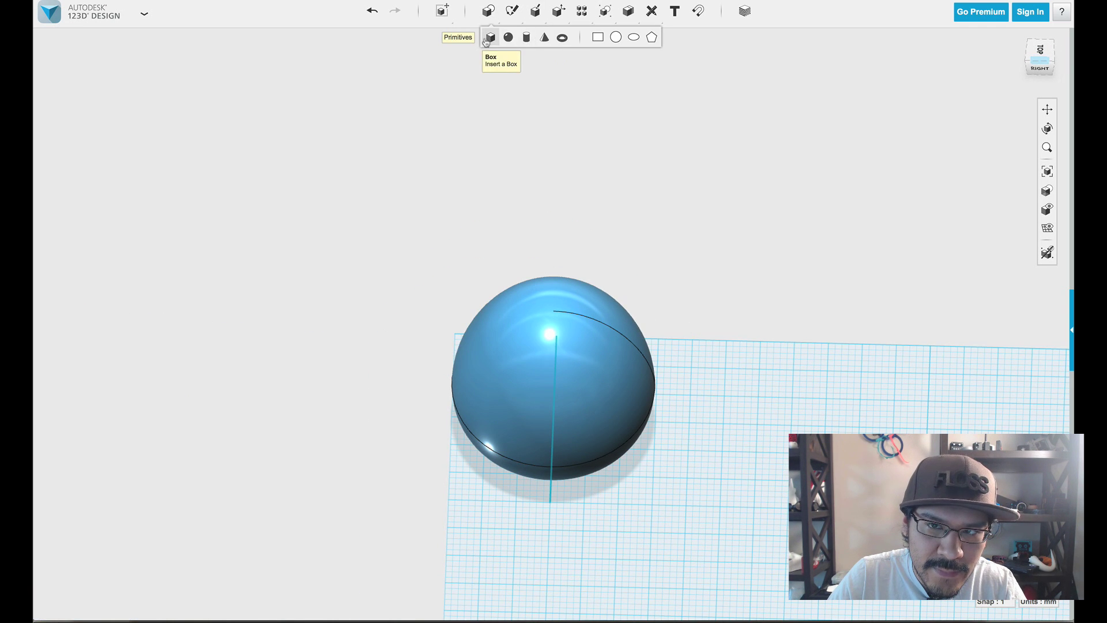
left_click(508, 37)
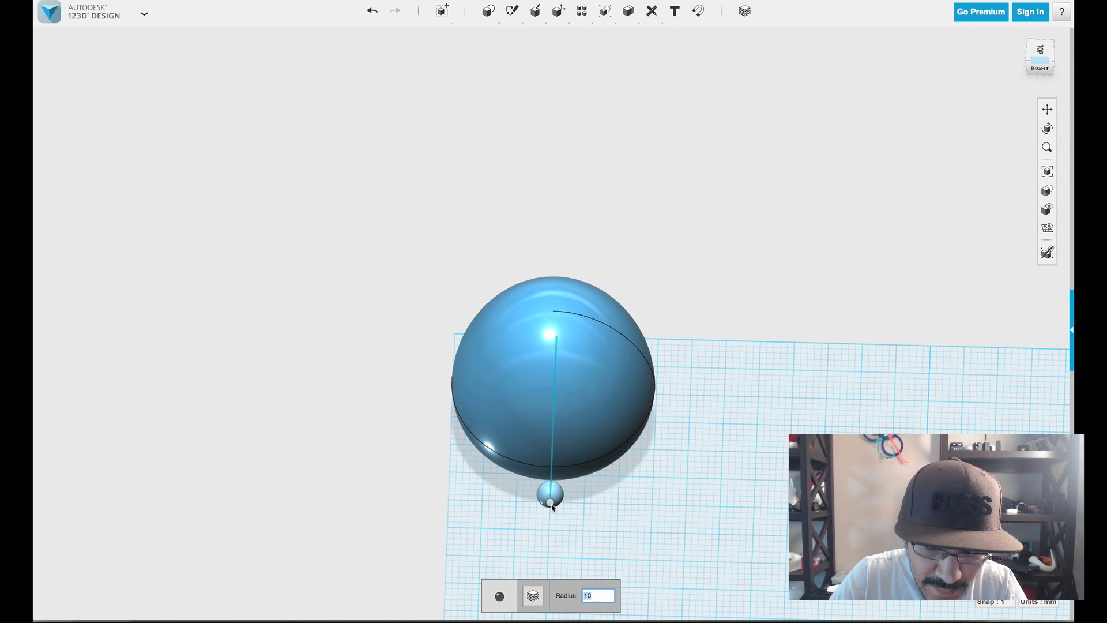
left_click(550, 504)
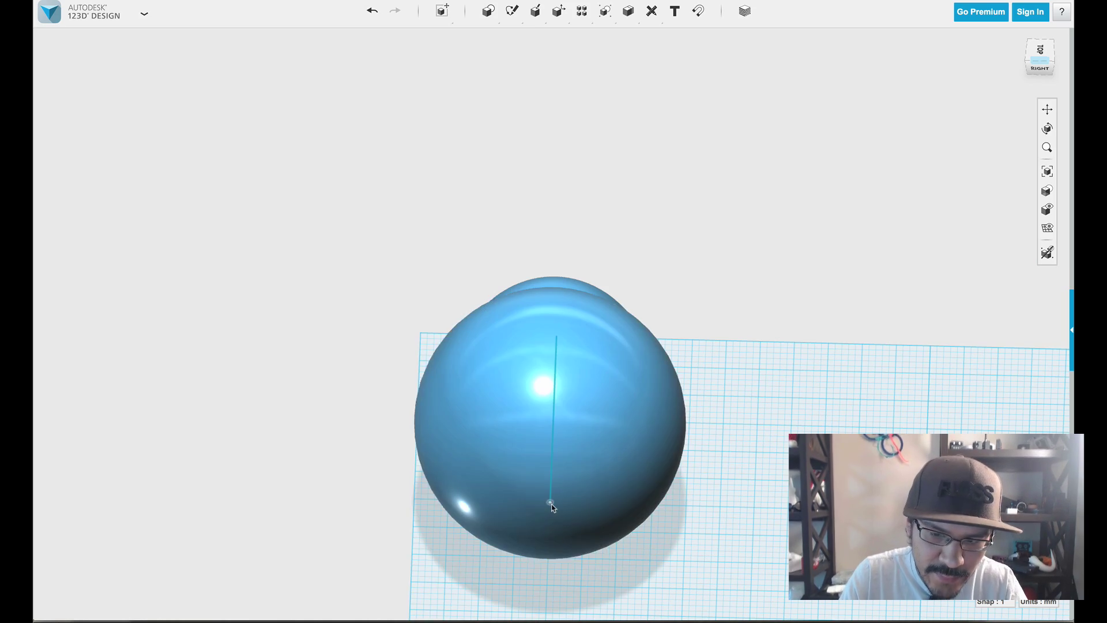
Apply the Clear Glass material to the head with the colour overlay turned off.
scroll(778, 491, "up", 3)
right_click_drag(779, 491, 698, 451)
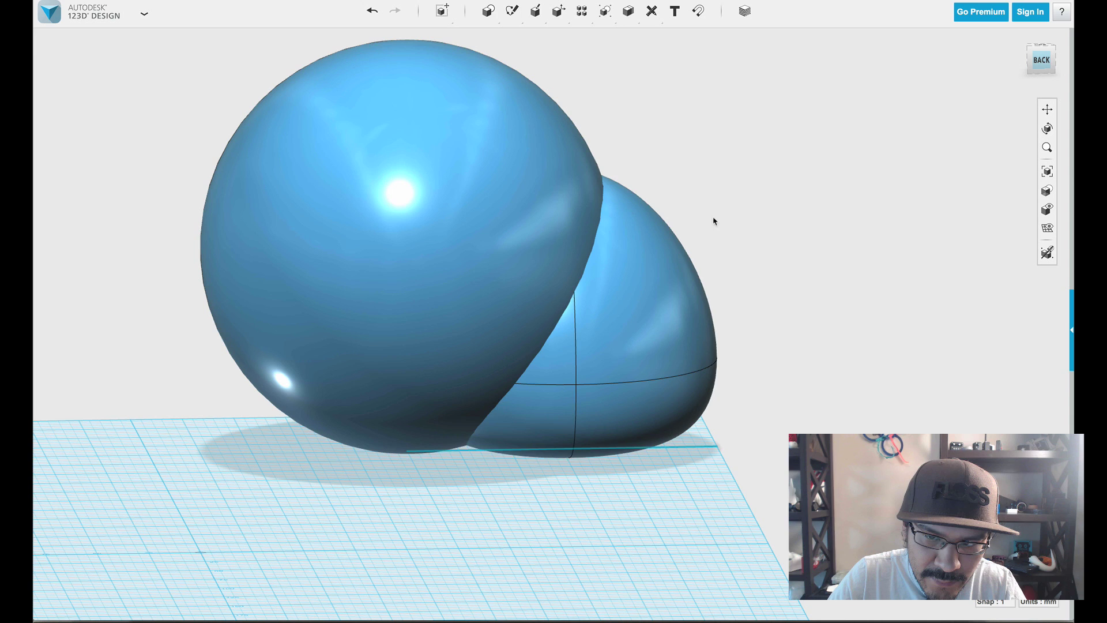
left_click(651, 298)
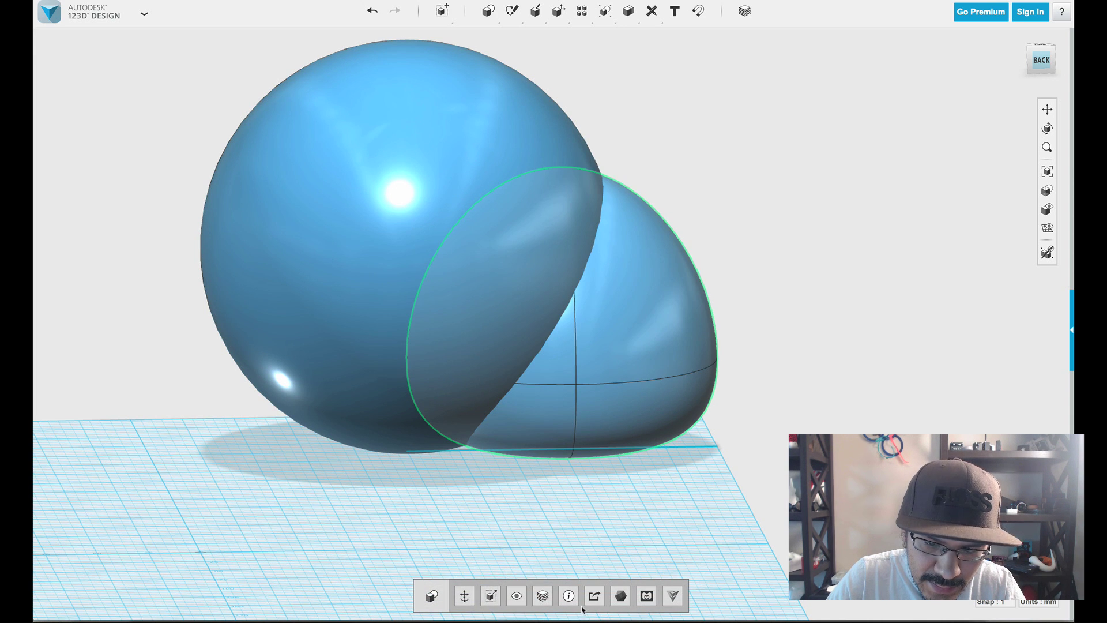
left_click(541, 595)
left_click(489, 494)
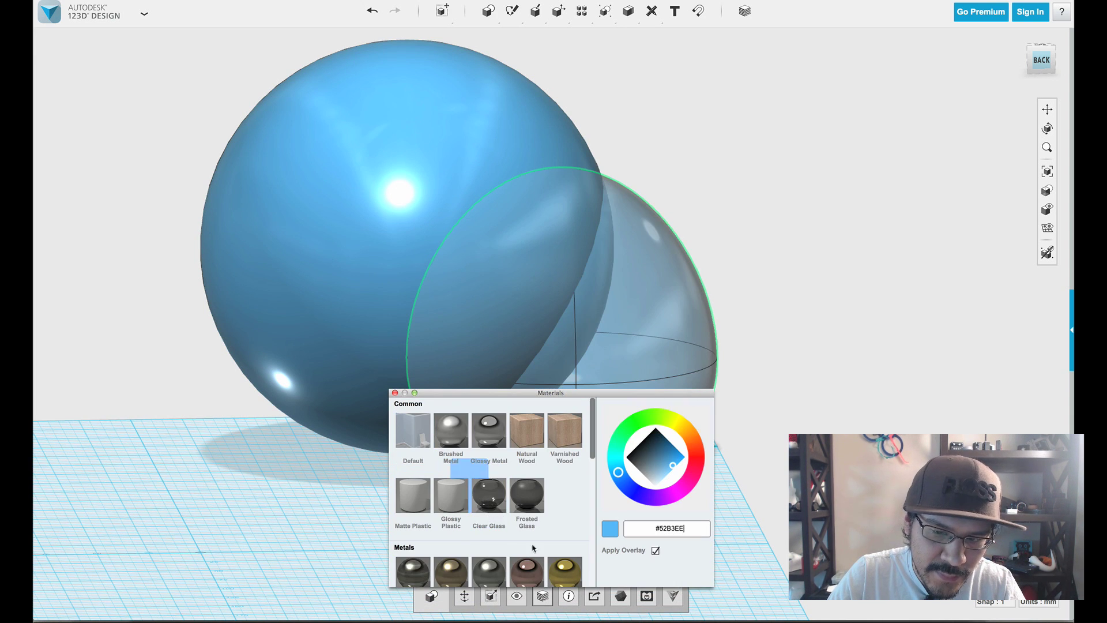
left_click(655, 551)
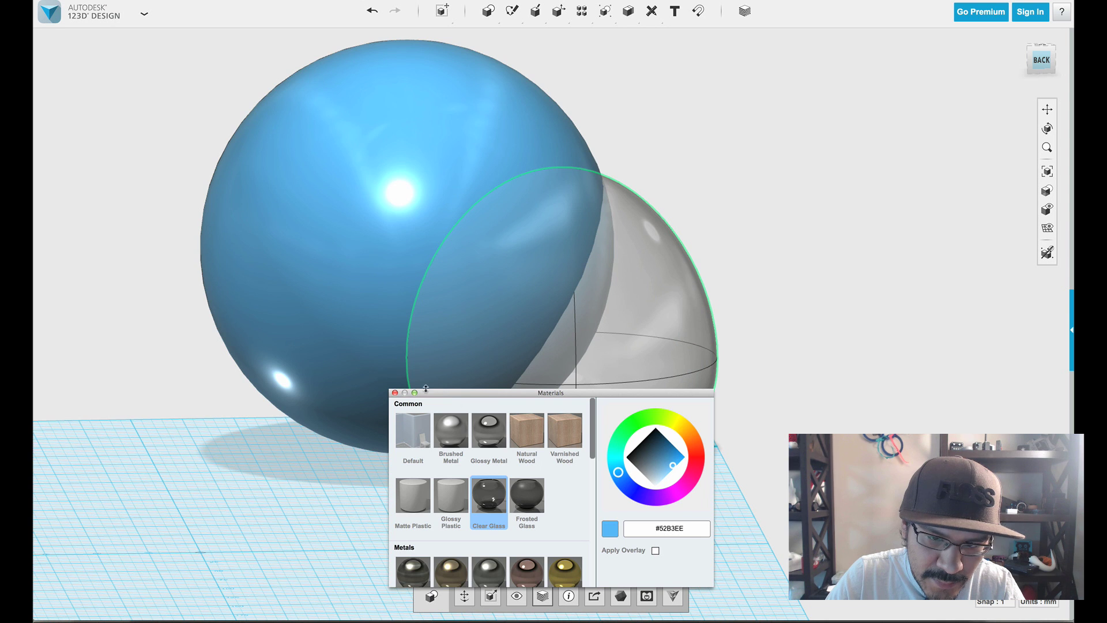
left_click(394, 394)
Move the sphere horizontally away from the head so that it overlaps only one side up to about the head's centre line.
left_click(422, 267)
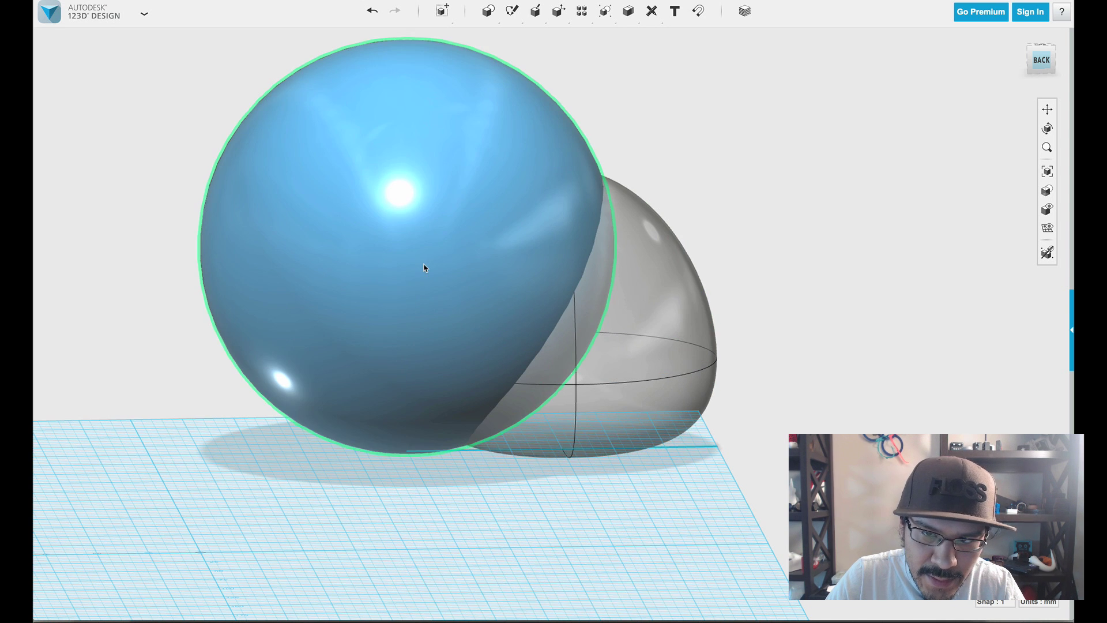
left_click(1041, 59)
key("ctrl+t")
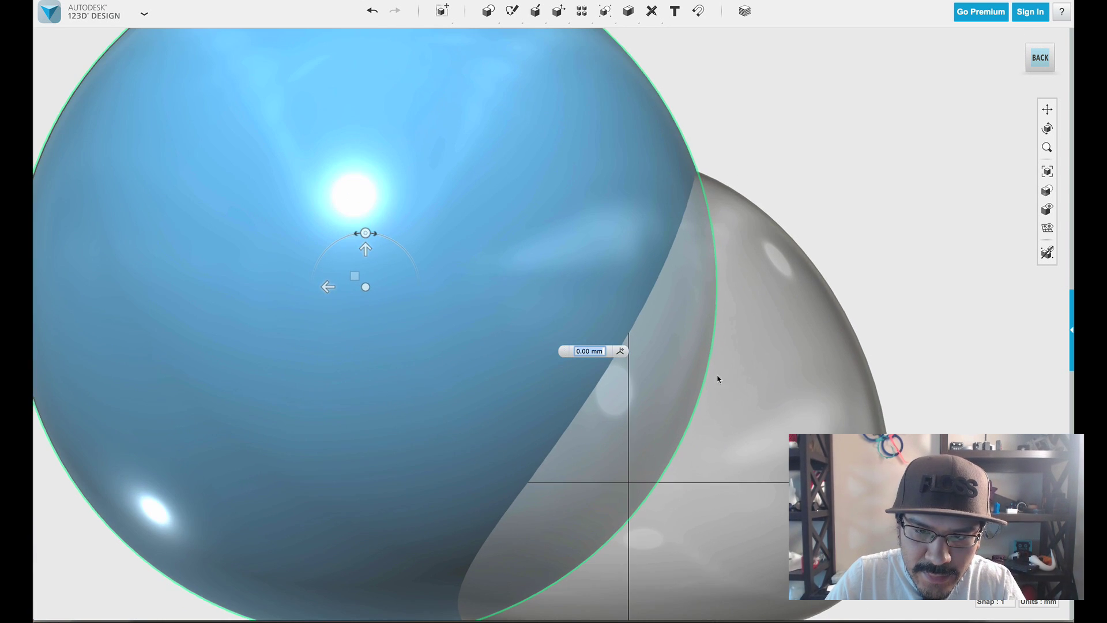
left_click_drag(341, 288, 259, 294)
left_click(801, 151)
scroll(801, 151, "down", 8)
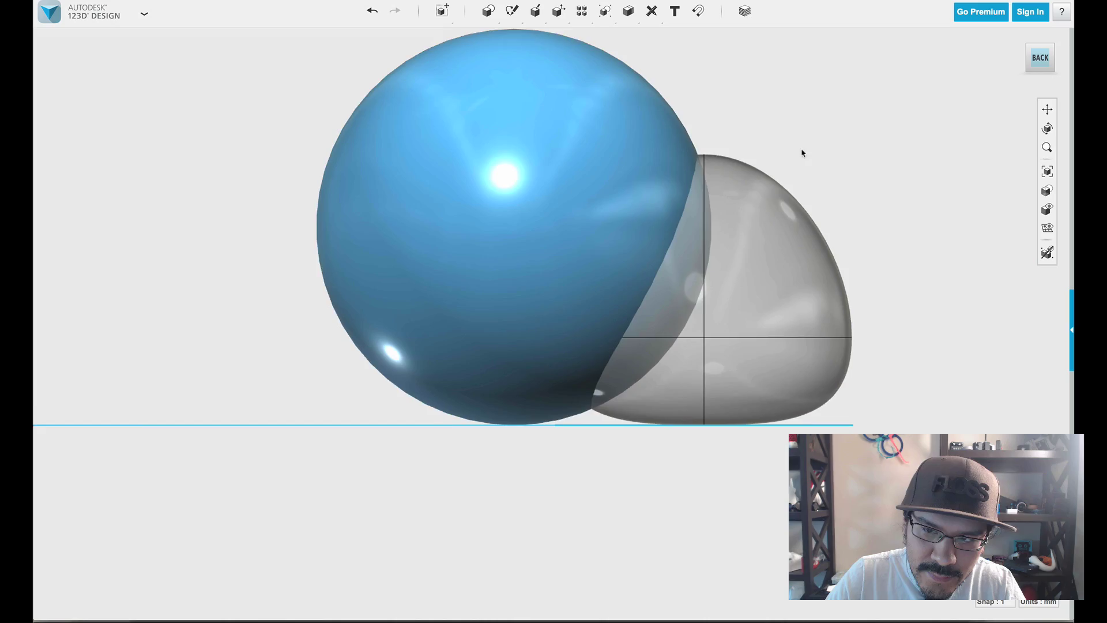
Split the sphere using the head's upper and lower faces as the splitting entities.
right_click_drag(924, 260, 794, 249)
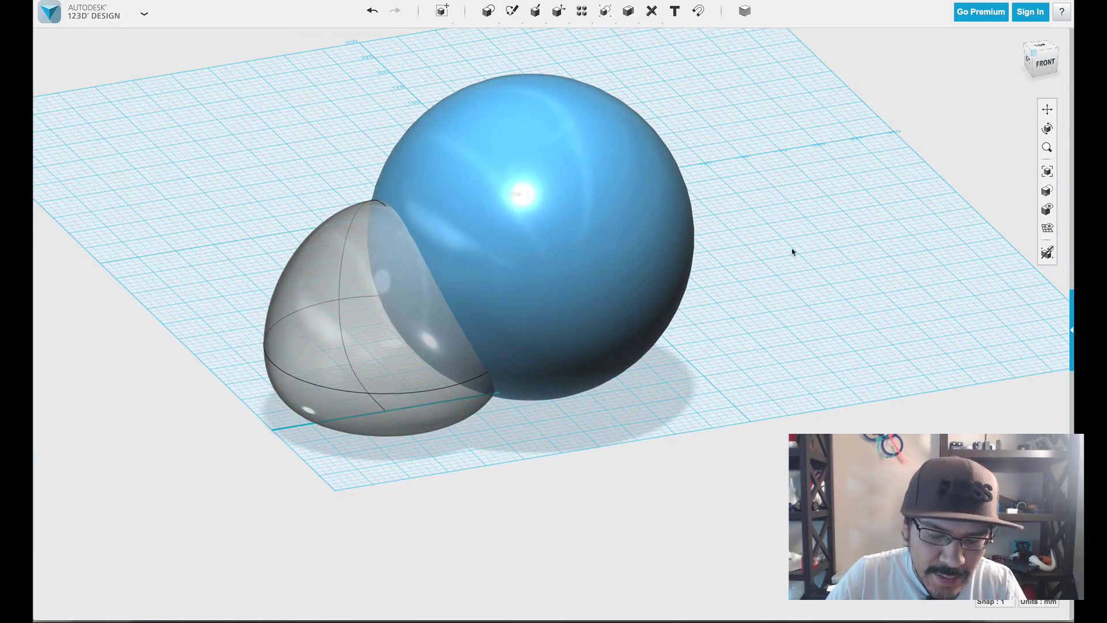
scroll(296, 209, "up", 3)
scroll(296, 209, "down", 1)
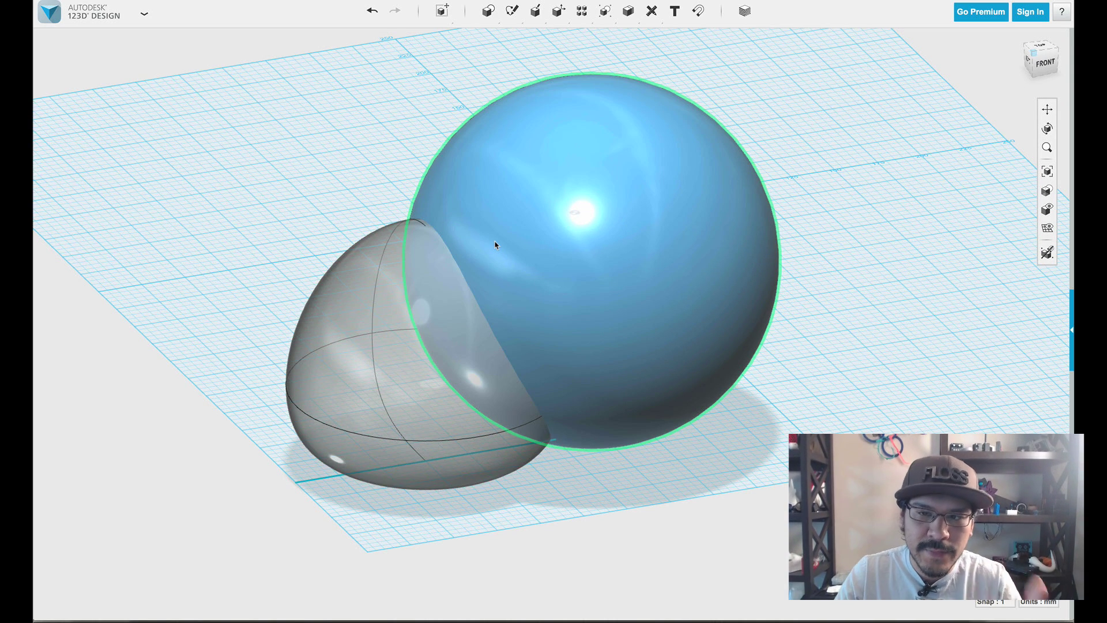
right_click_drag(345, 207, 369, 182)
left_click(518, 161)
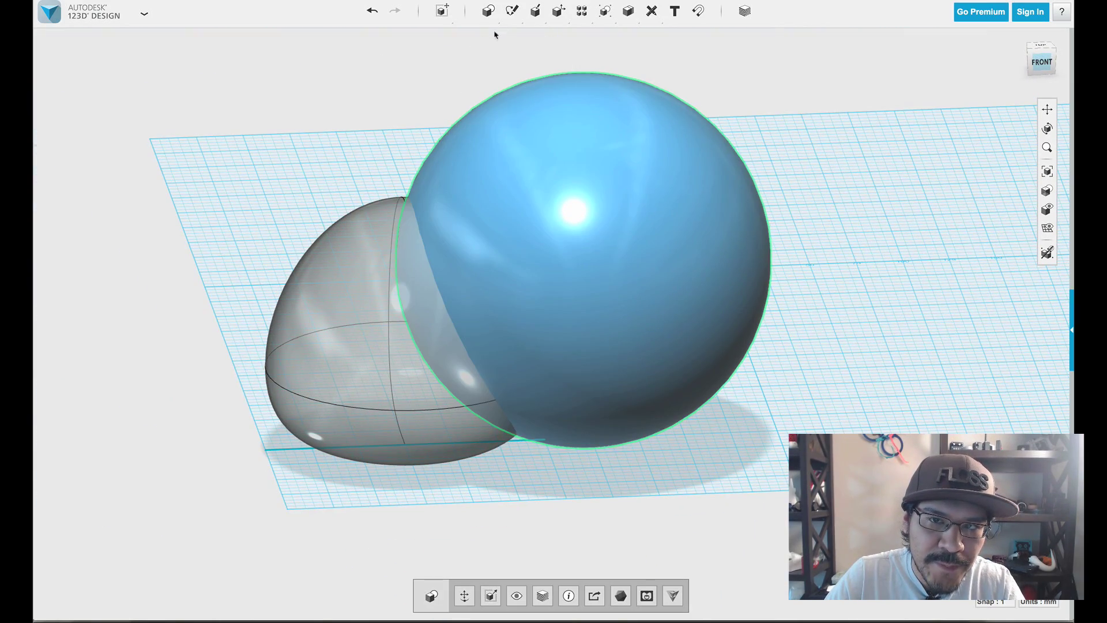
mouse_move(557, 14)
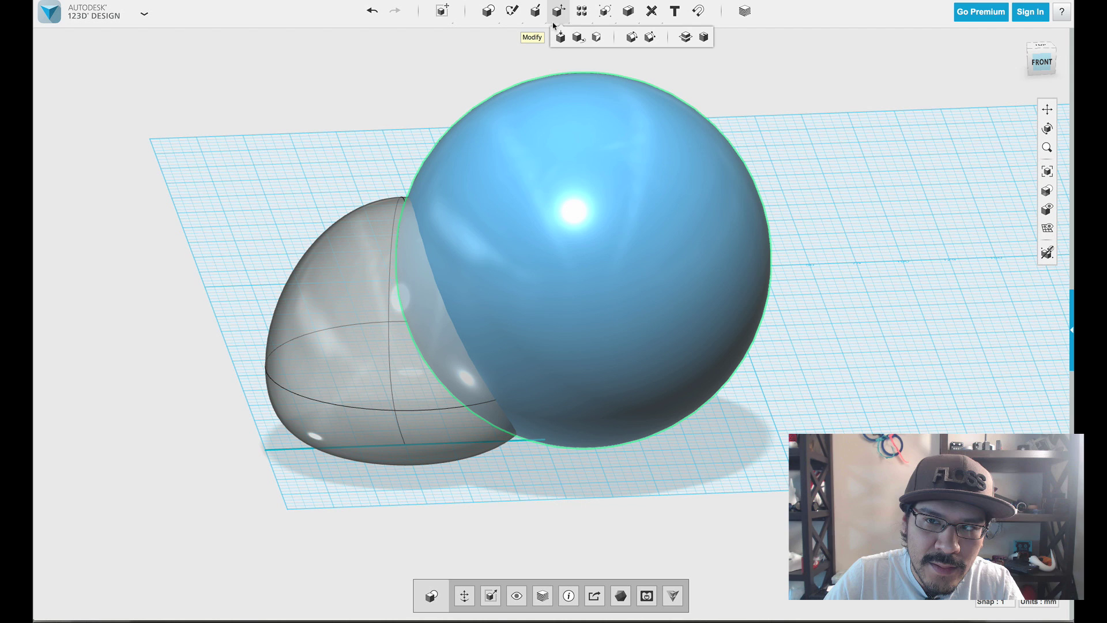
left_click(649, 37)
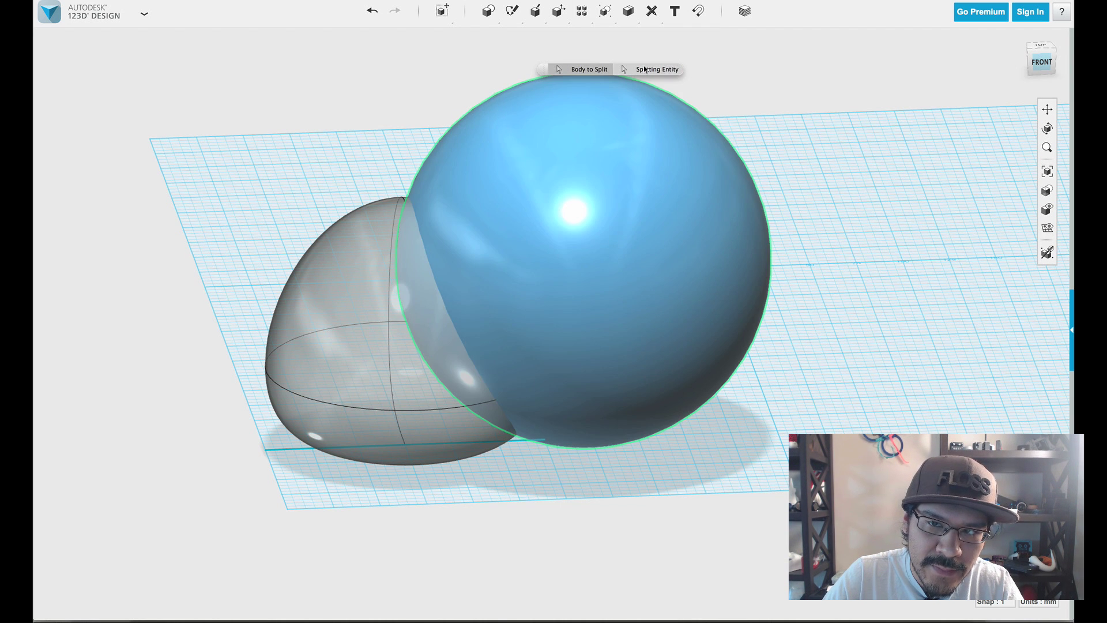
left_click(647, 68)
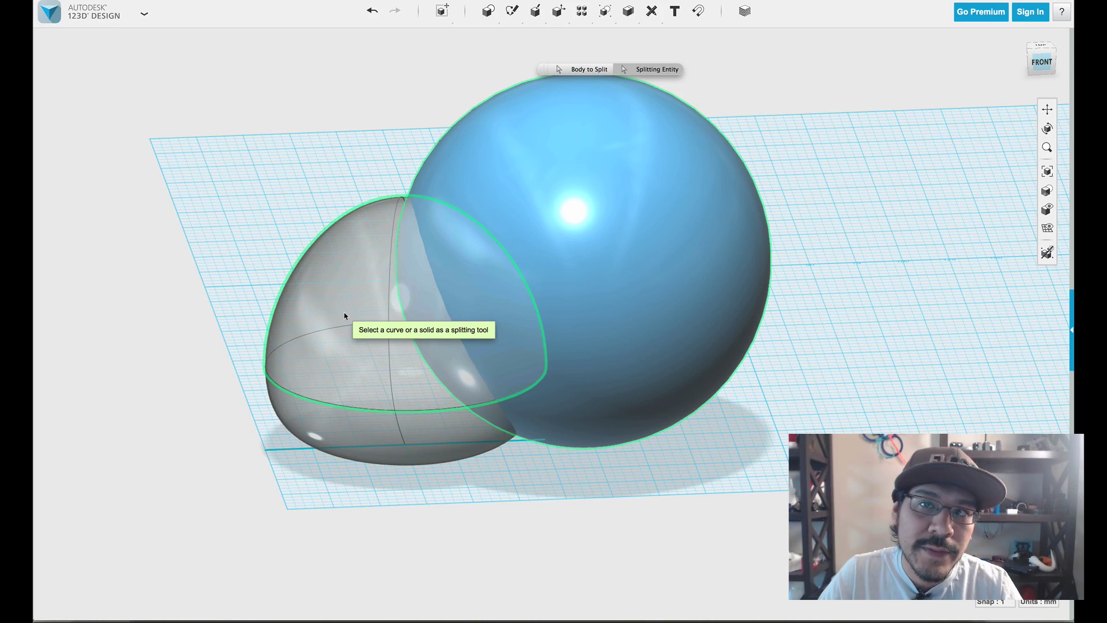
left_click(345, 316)
left_click(383, 438)
right_click_drag(248, 227, 880, 188)
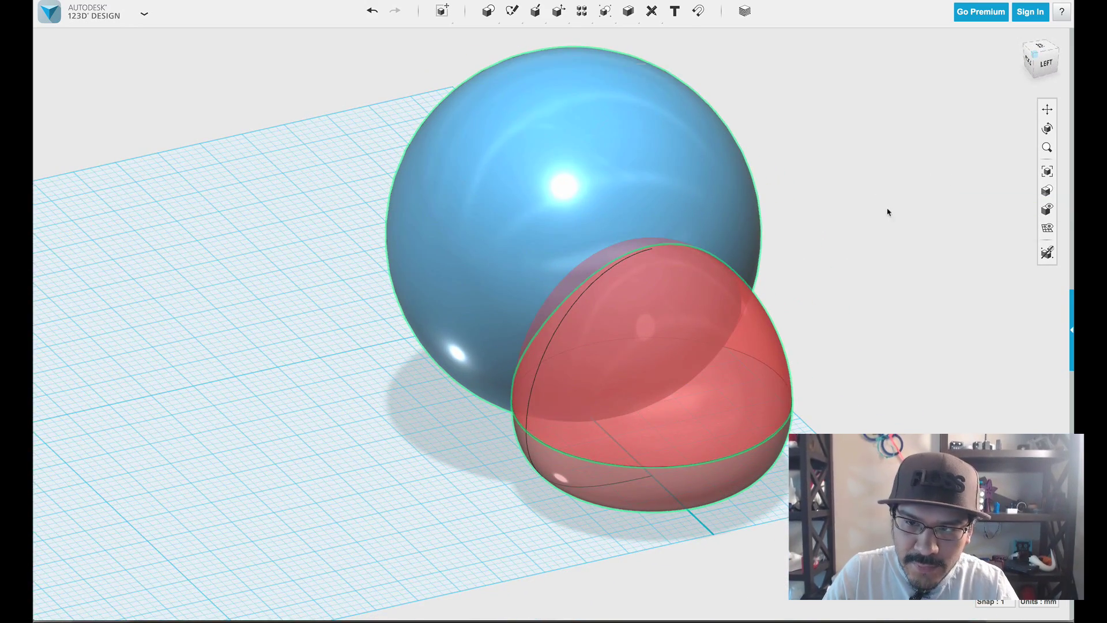
left_click(888, 212)
Delete the portion of the split sphere that lies outside the head.
right_click_drag(870, 306, 762, 302)
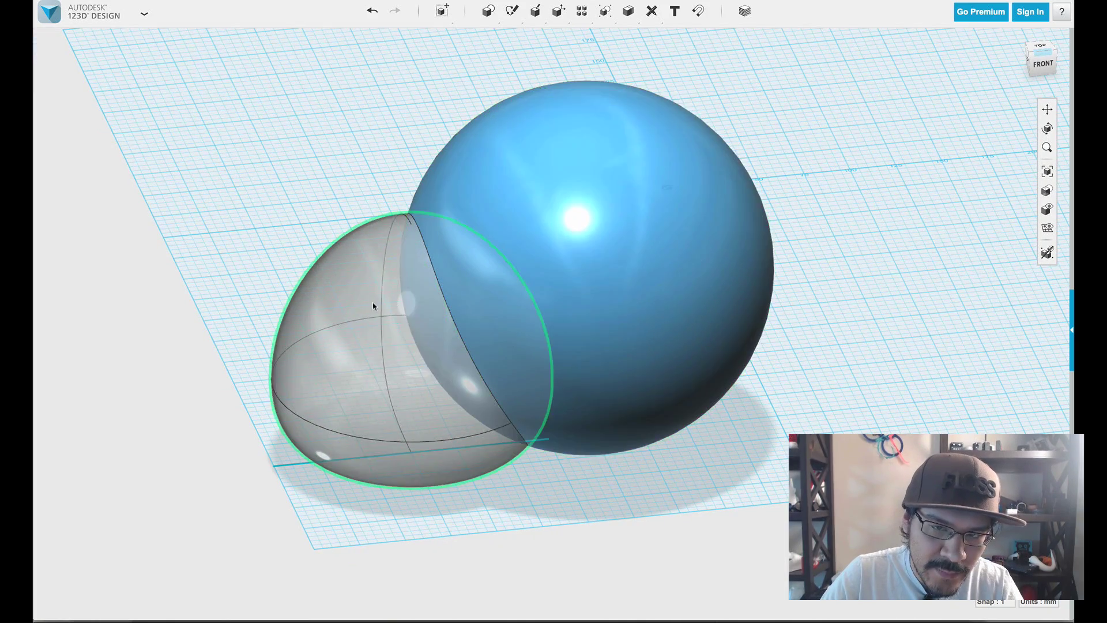
left_click(623, 254)
key("Delete")
Press/pull the upper and lower outer faces of the remaining sphere piece outward so it stands proud of the head.
right_click_drag(758, 323, 708, 310)
scroll(632, 295, "up", 3)
right_click_drag(632, 295, 502, 291)
scroll(706, 214, "down", 3)
scroll(705, 213, "up", 3)
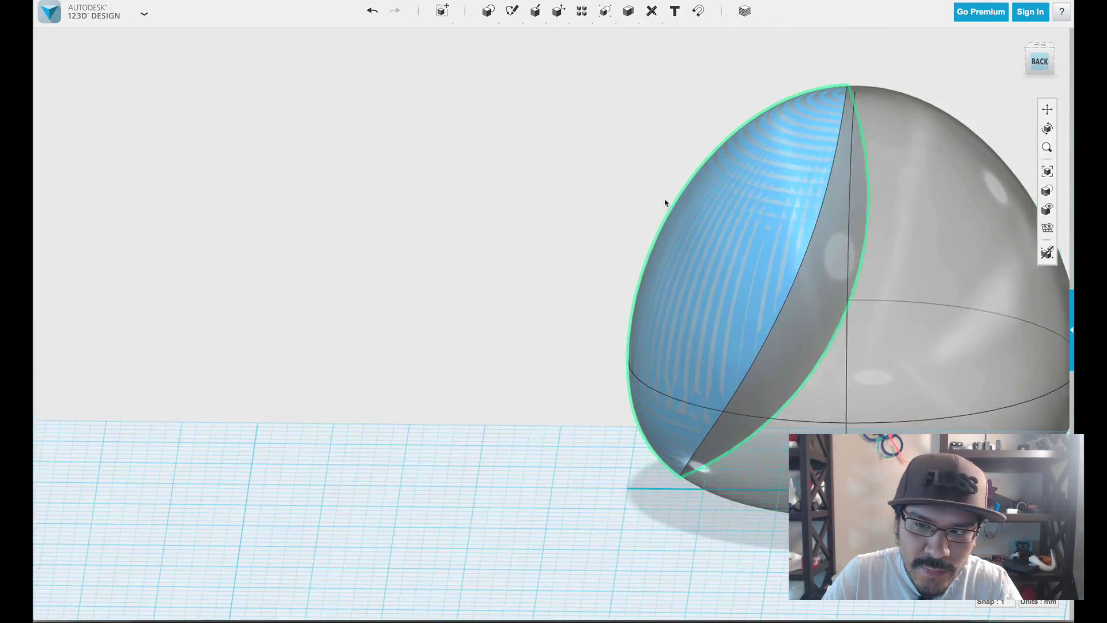
right_click_drag(536, 202, 650, 198)
middle_click_drag(74, 249, 337, 303)
key("p")
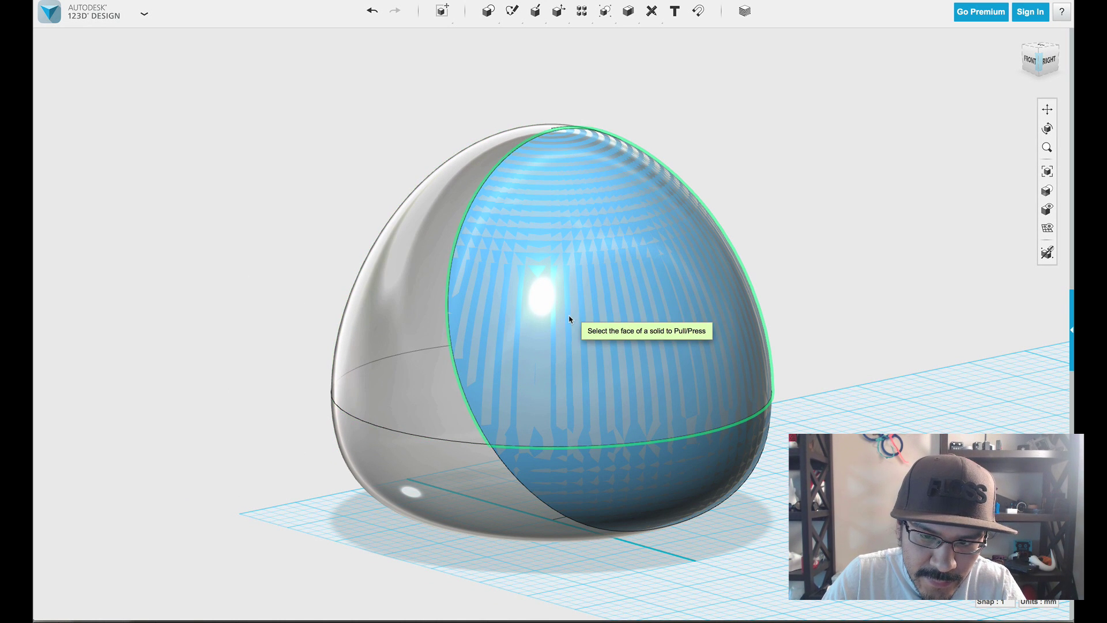
left_click(570, 313)
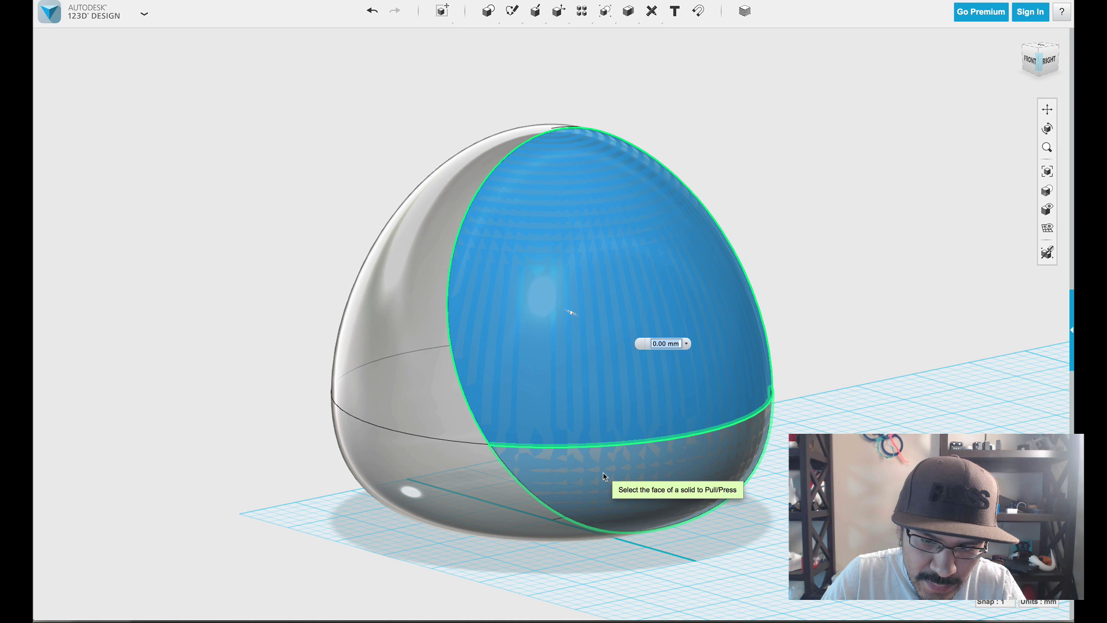
left_click(603, 472)
right_click_drag(602, 444, 622, 448)
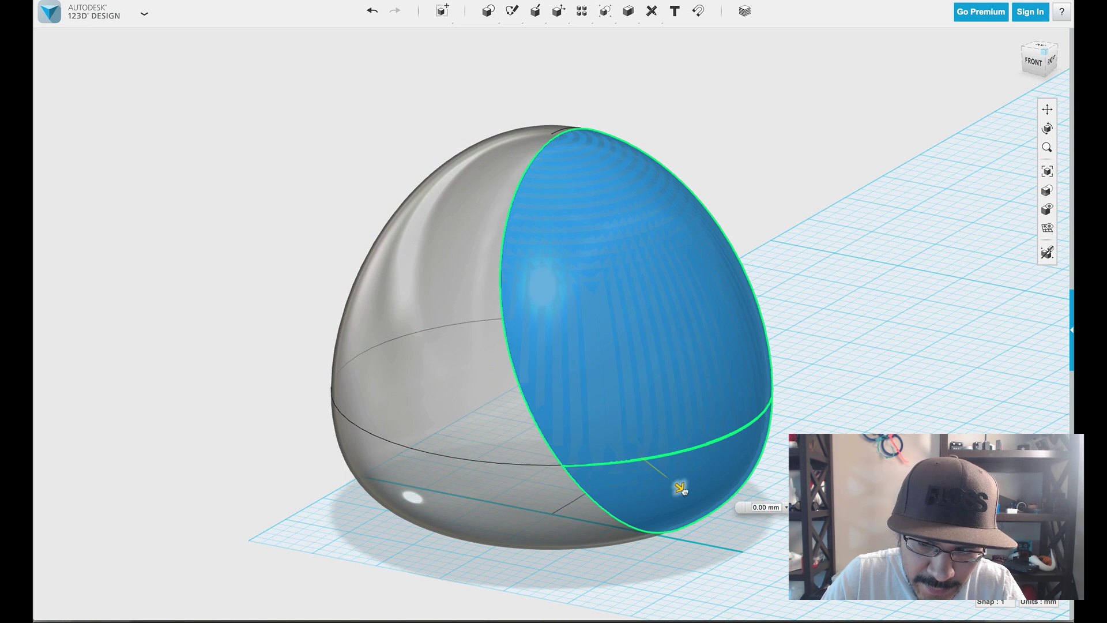
left_click_drag(678, 486, 692, 496)
Merge the thickened face piece into the head, using the head as the target solid.
right_click_drag(949, 361, 773, 292)
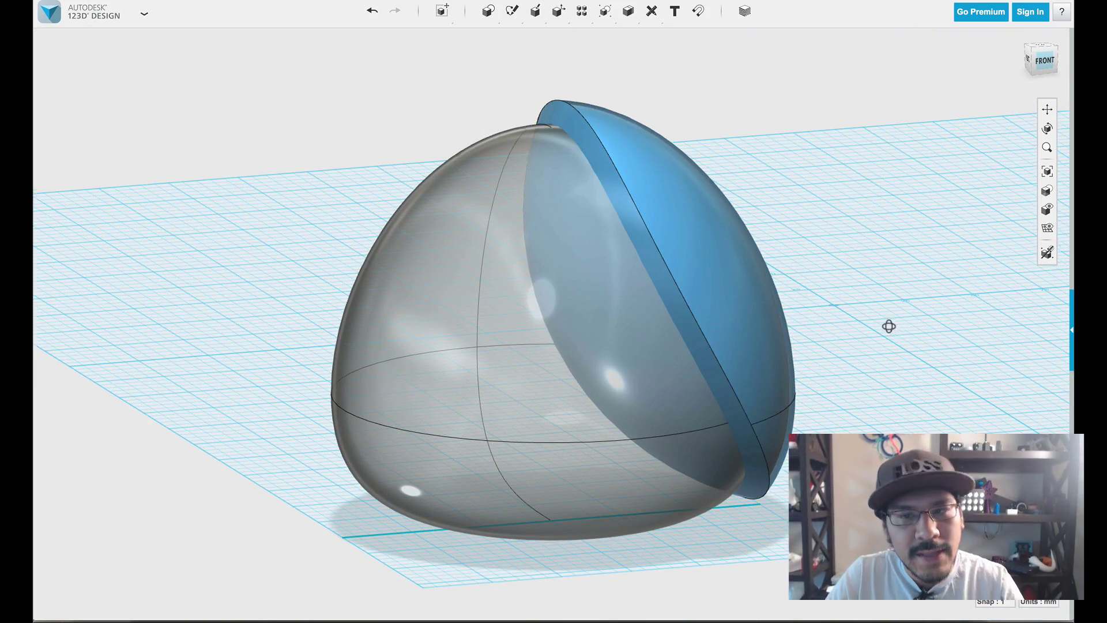
right_click_drag(889, 324, 663, 341)
key("]")
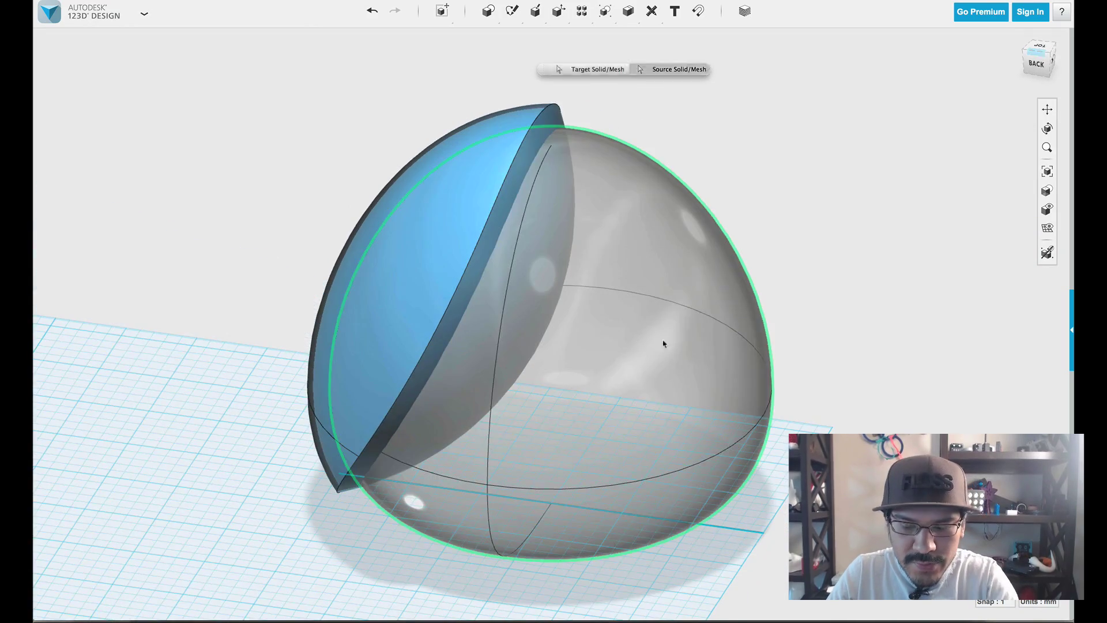
left_click(558, 340)
left_click(409, 305)
key("Return")
right_click_drag(354, 373, 469, 354)
left_click(239, 242)
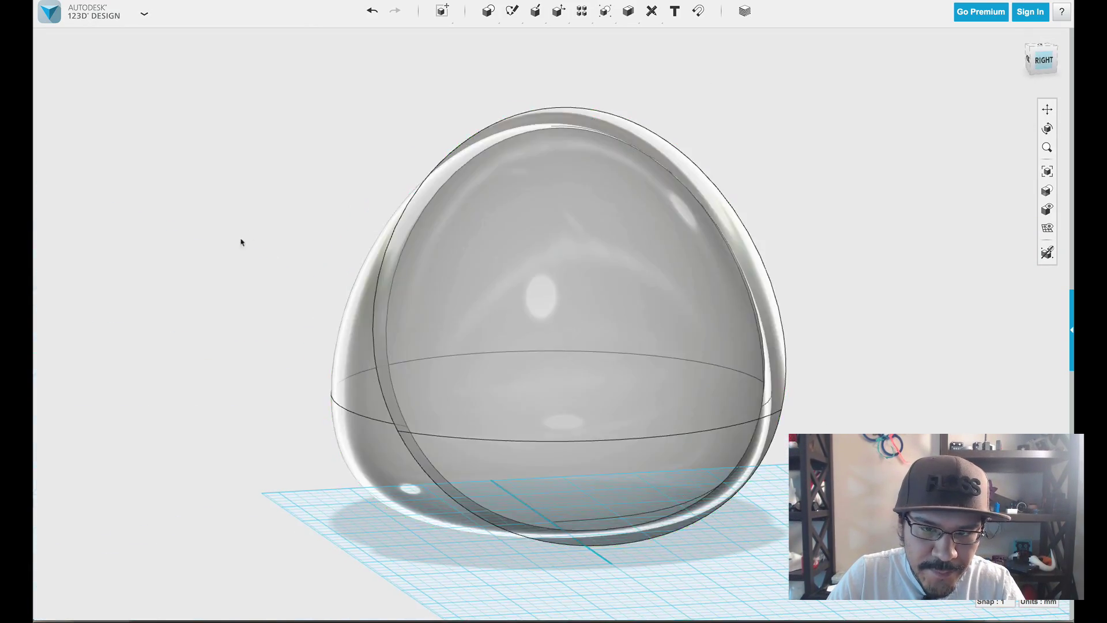
Press the outer faces of the merged face area inward to leave a raised rim around a recess.
right_click_drag(240, 242, 325, 272)
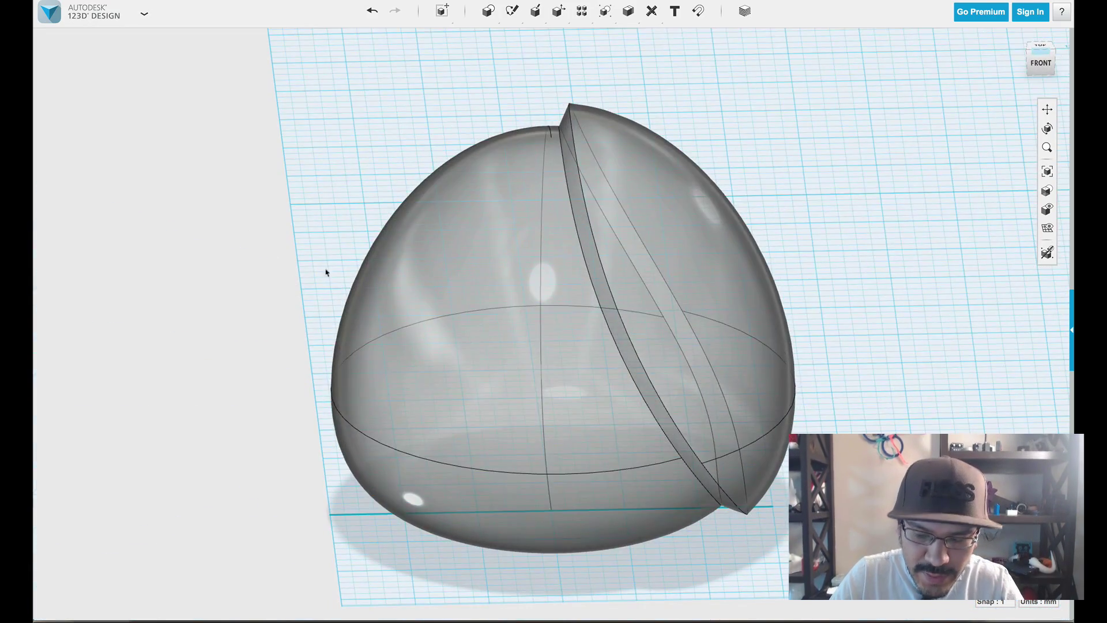
left_click(697, 231)
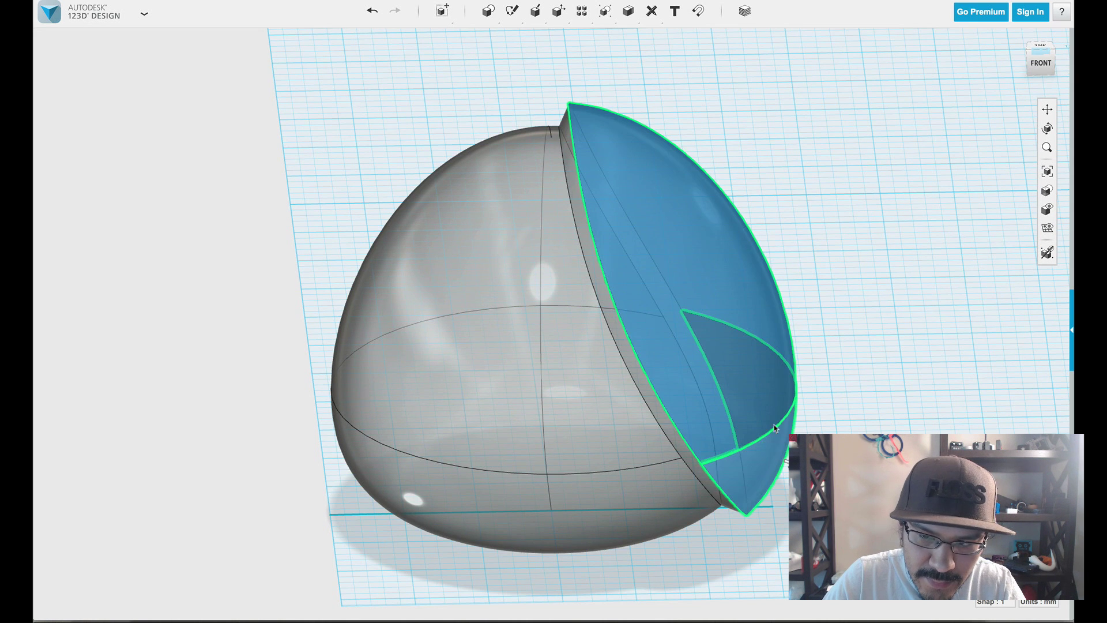
scroll(774, 424, "up", 3)
left_click_drag(778, 487, 743, 466)
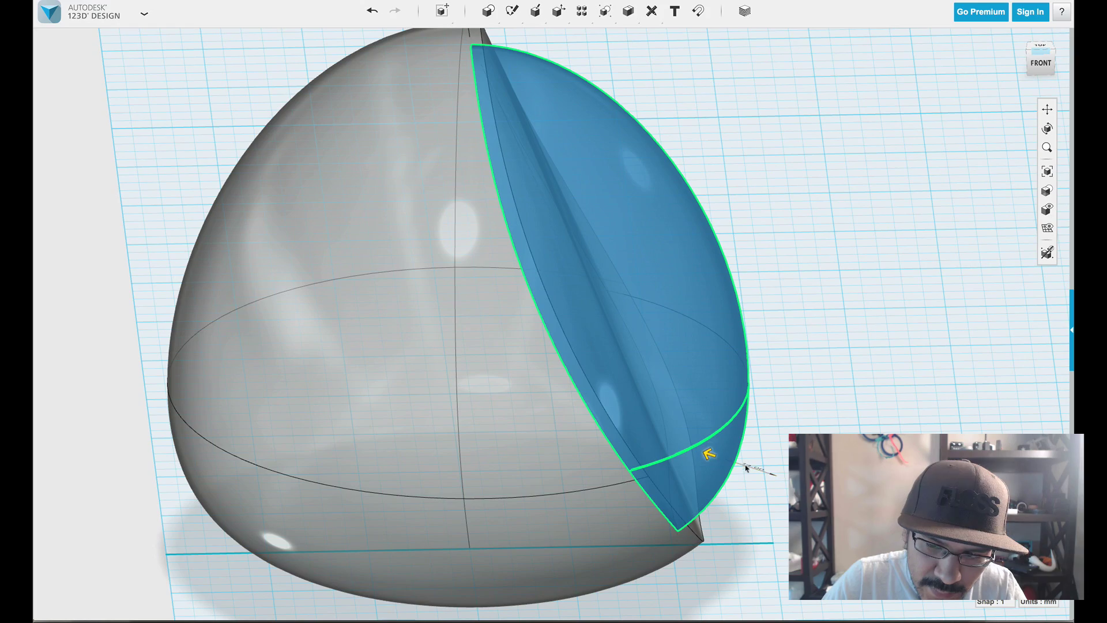
left_click(824, 398)
Fillet the outer edge of the raised rim around the face recess.
scroll(832, 393, "down", 4)
right_click_drag(833, 395, 836, 524)
key("e")
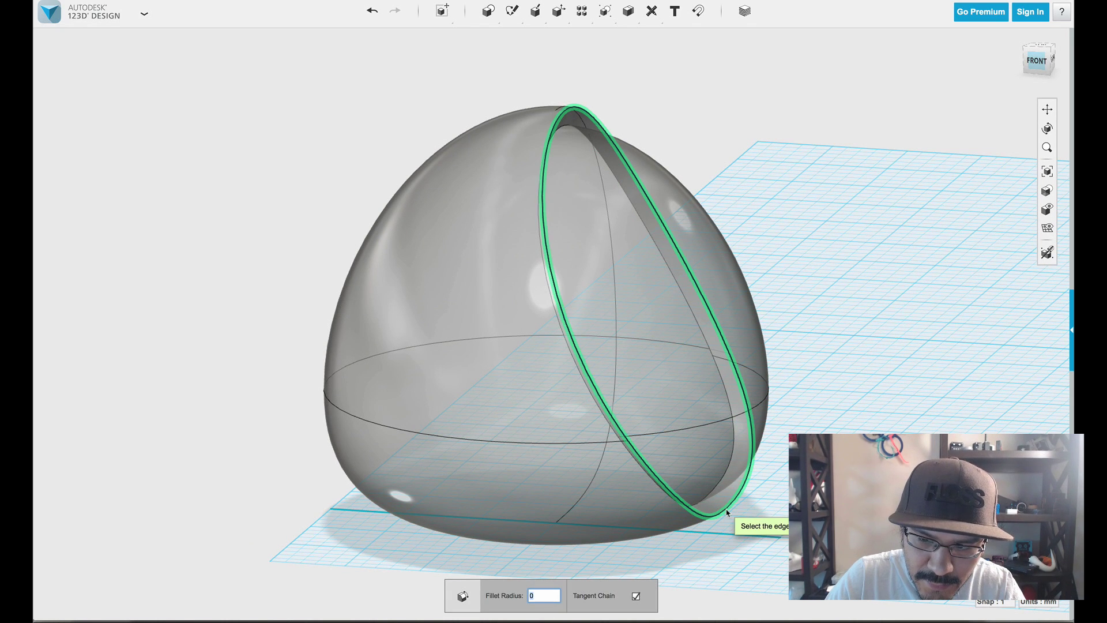
left_click(726, 510)
left_click(727, 512)
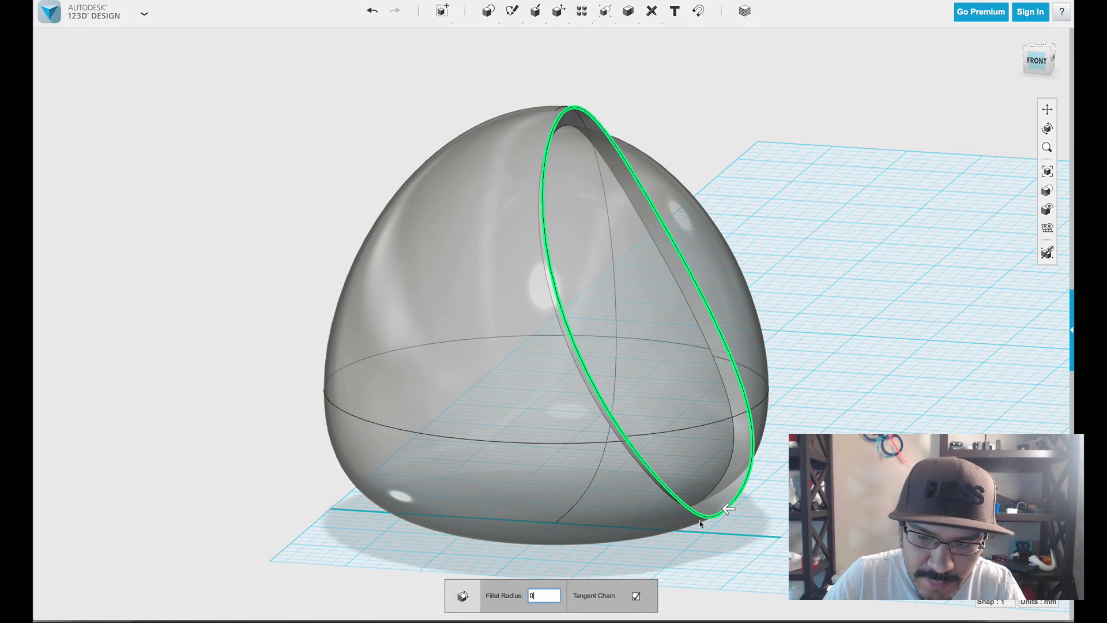
scroll(701, 523, "up", 3)
left_click_drag(731, 509, 713, 509)
key("Return")
scroll(808, 468, "down", 5)
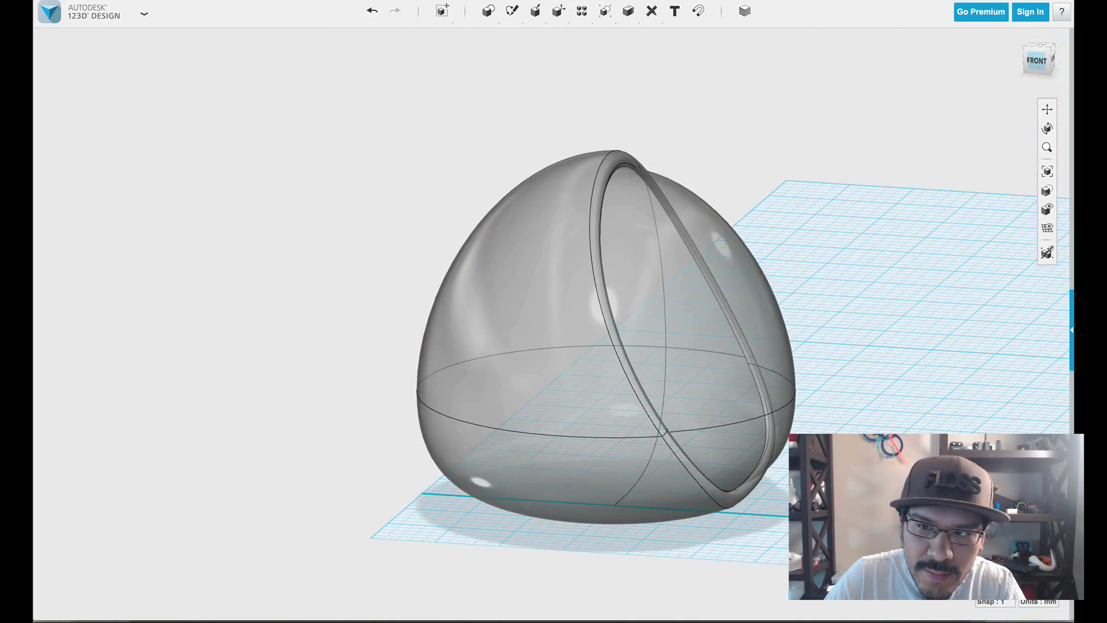
right_click_drag(808, 467, 679, 396)
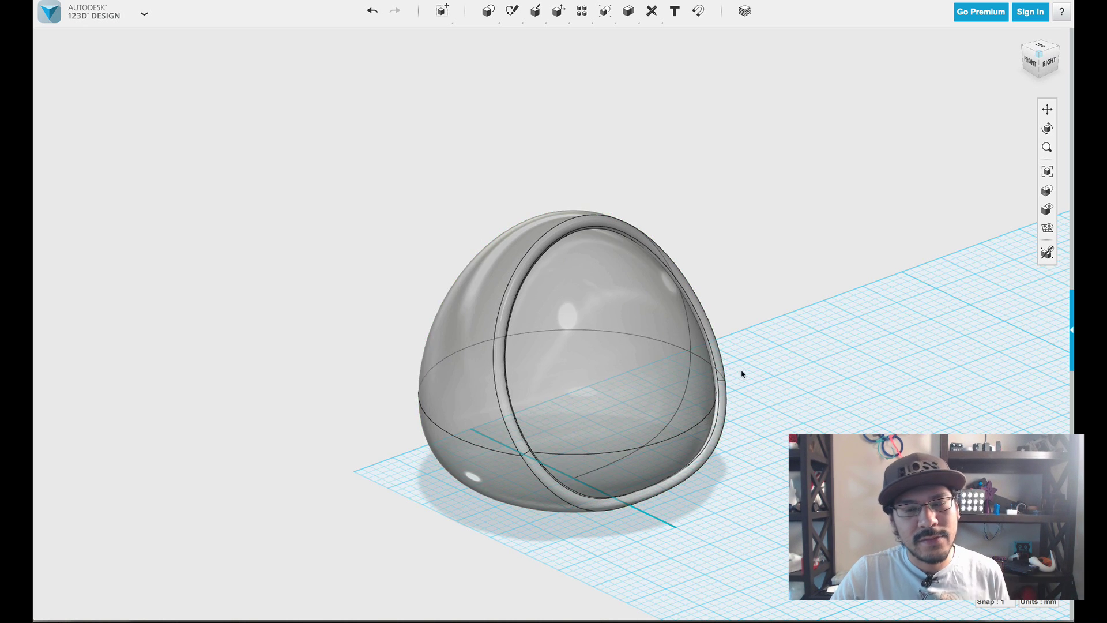
right_click_drag(645, 403, 838, 425)
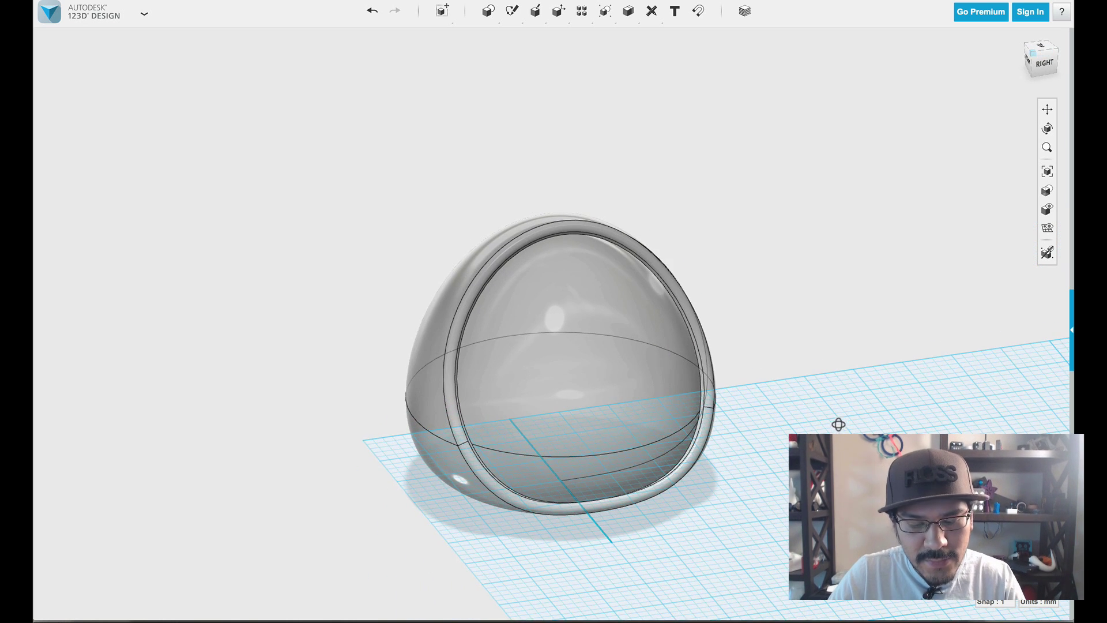
scroll(809, 434, "down", 2)
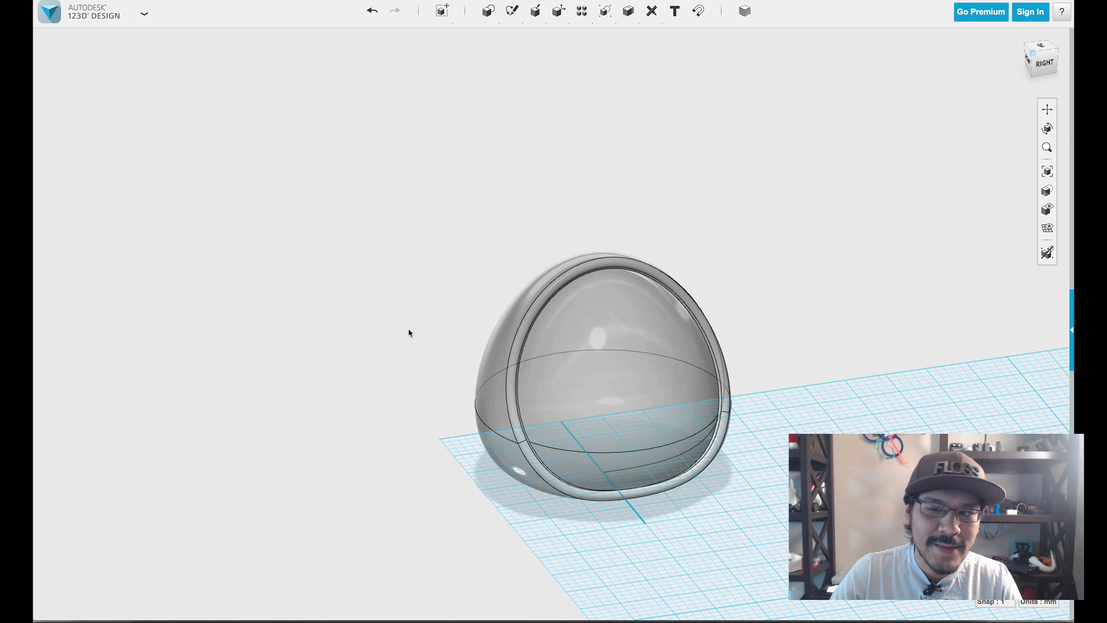
Switch to Illustrator and examine the FRONT view of the character in dronie_angles.ai.
key("super+Tab")
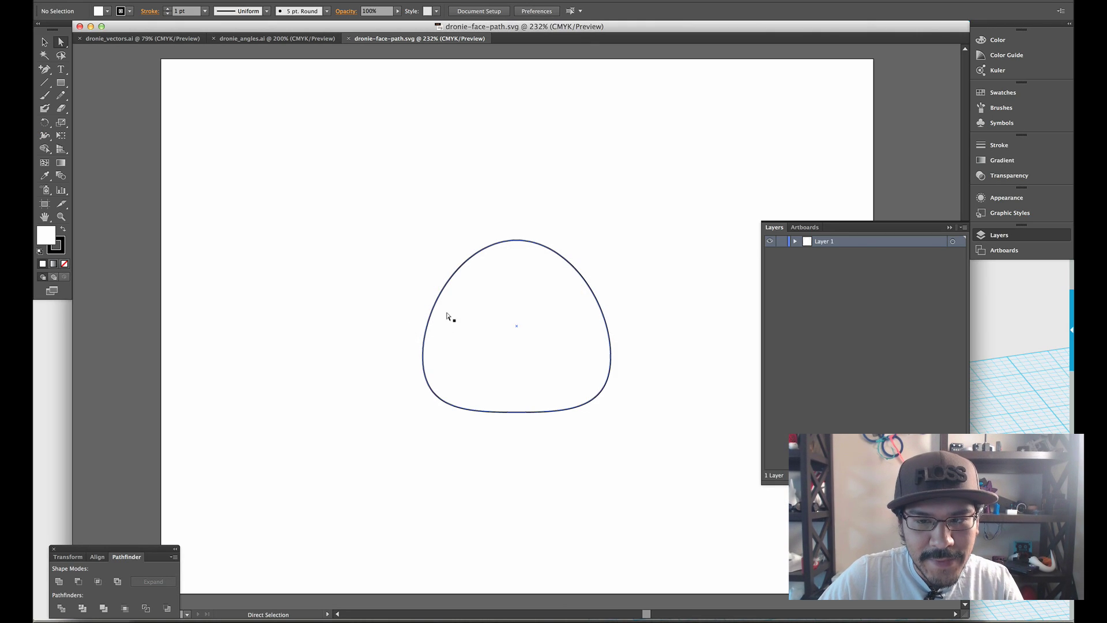
left_click(258, 40)
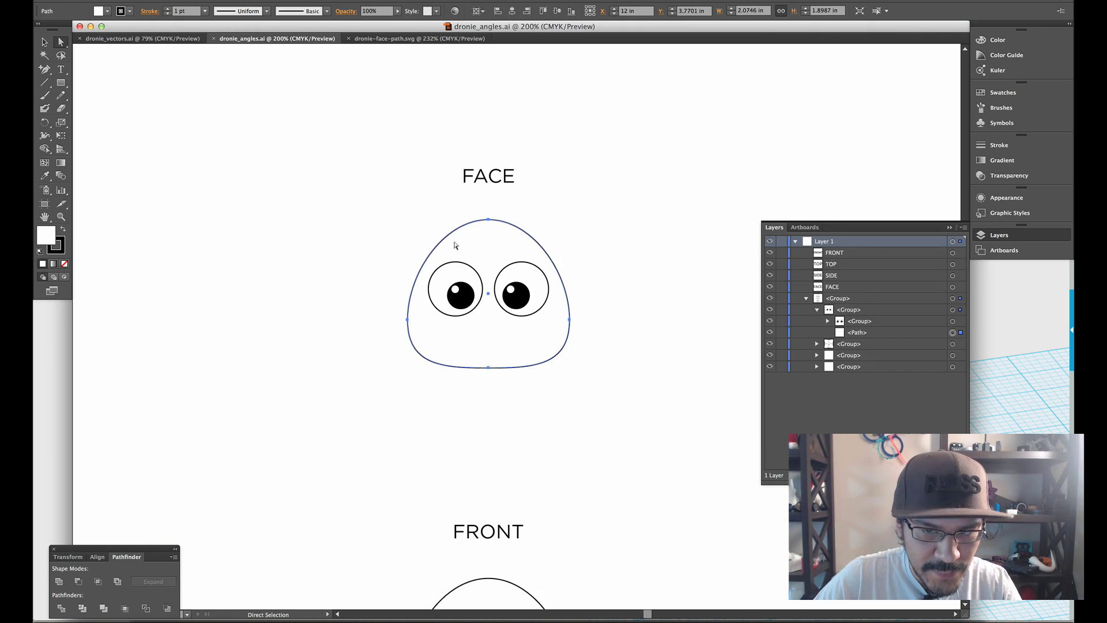
left_click(534, 438)
key("space")
left_click_drag(517, 452, 534, 272)
left_click_drag(547, 398, 576, 292)
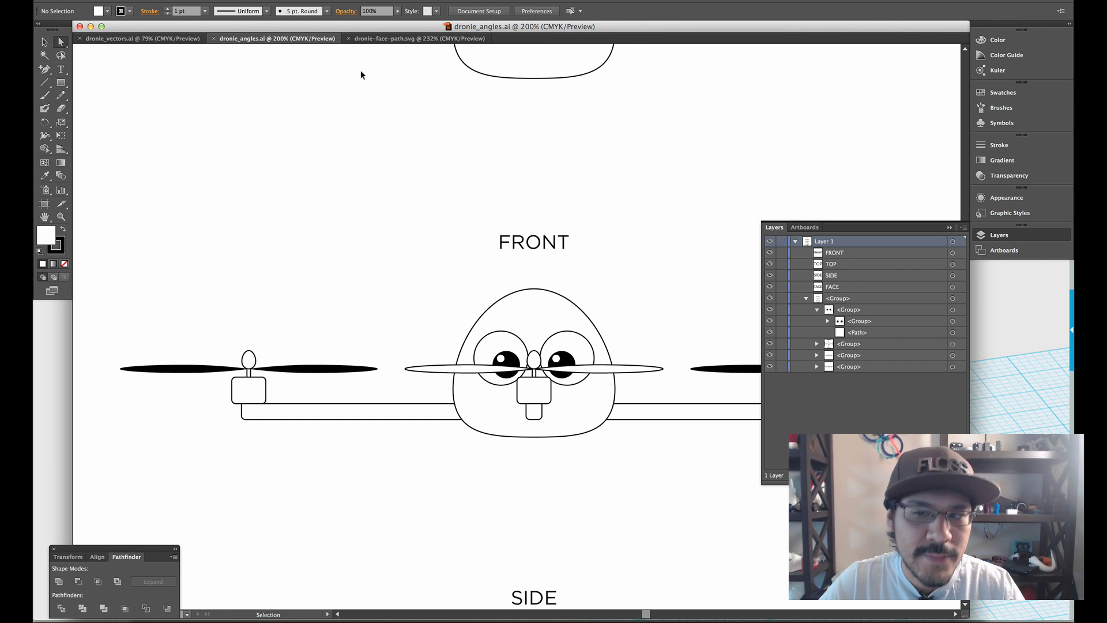
Switch to the browser and look at the character artwork in the Adafruit #DRONIE awards post.
key("super+Tab")
right_click_drag(454, 344, 486, 337)
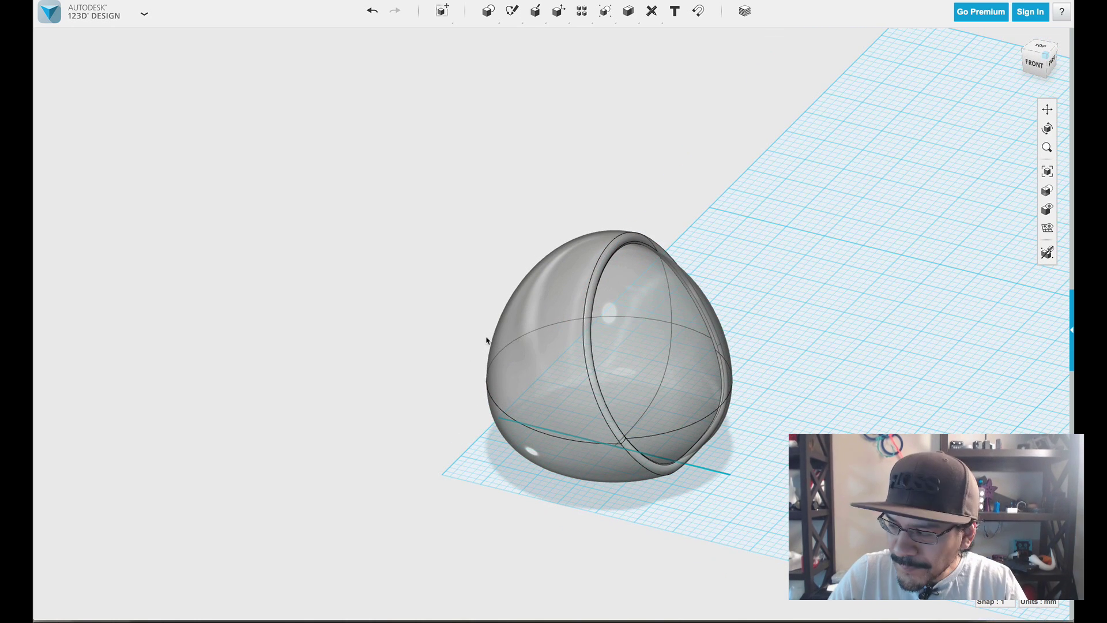
key("super+Tab")
key("super+Tab")
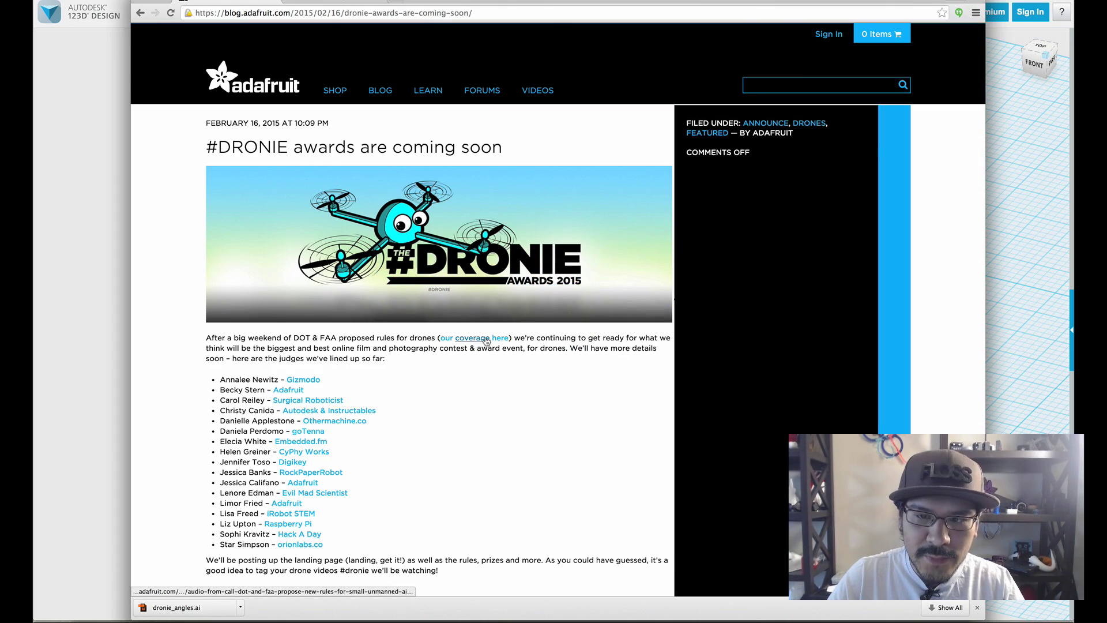